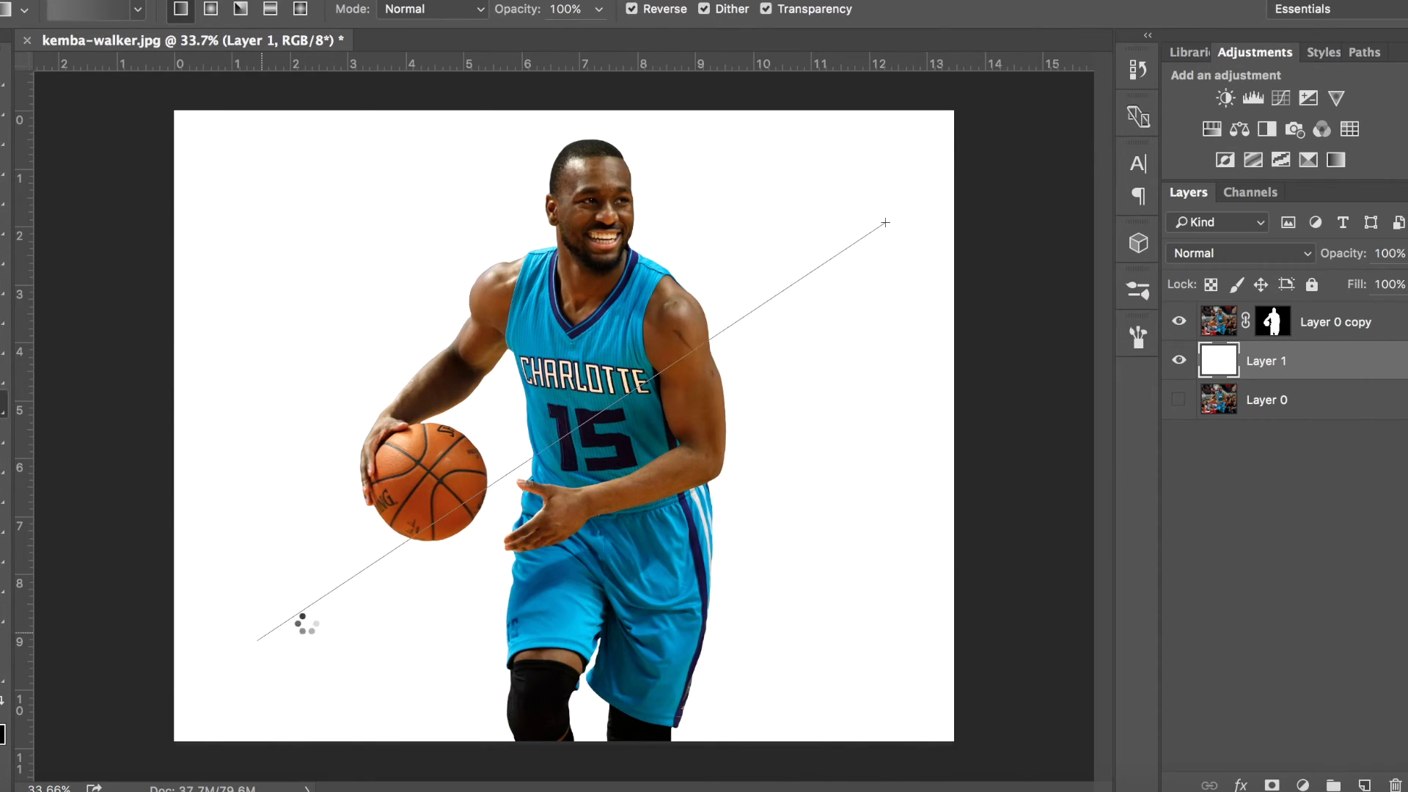
- Drag a grey gradient across Layer 1, then hide Layer 1 to check the player cut-out
left_click_drag(887, 220, 299, 623)
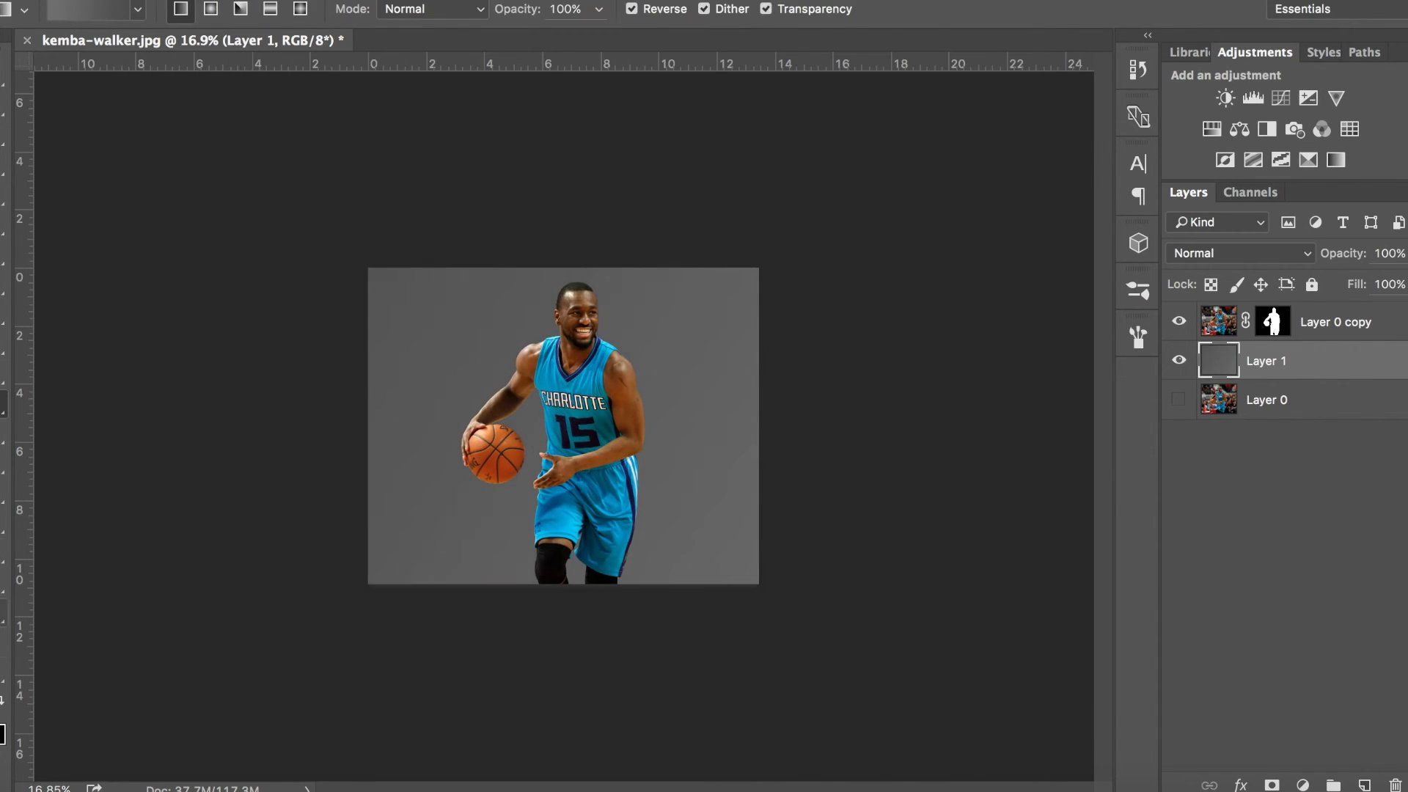
left_click(1178, 360)
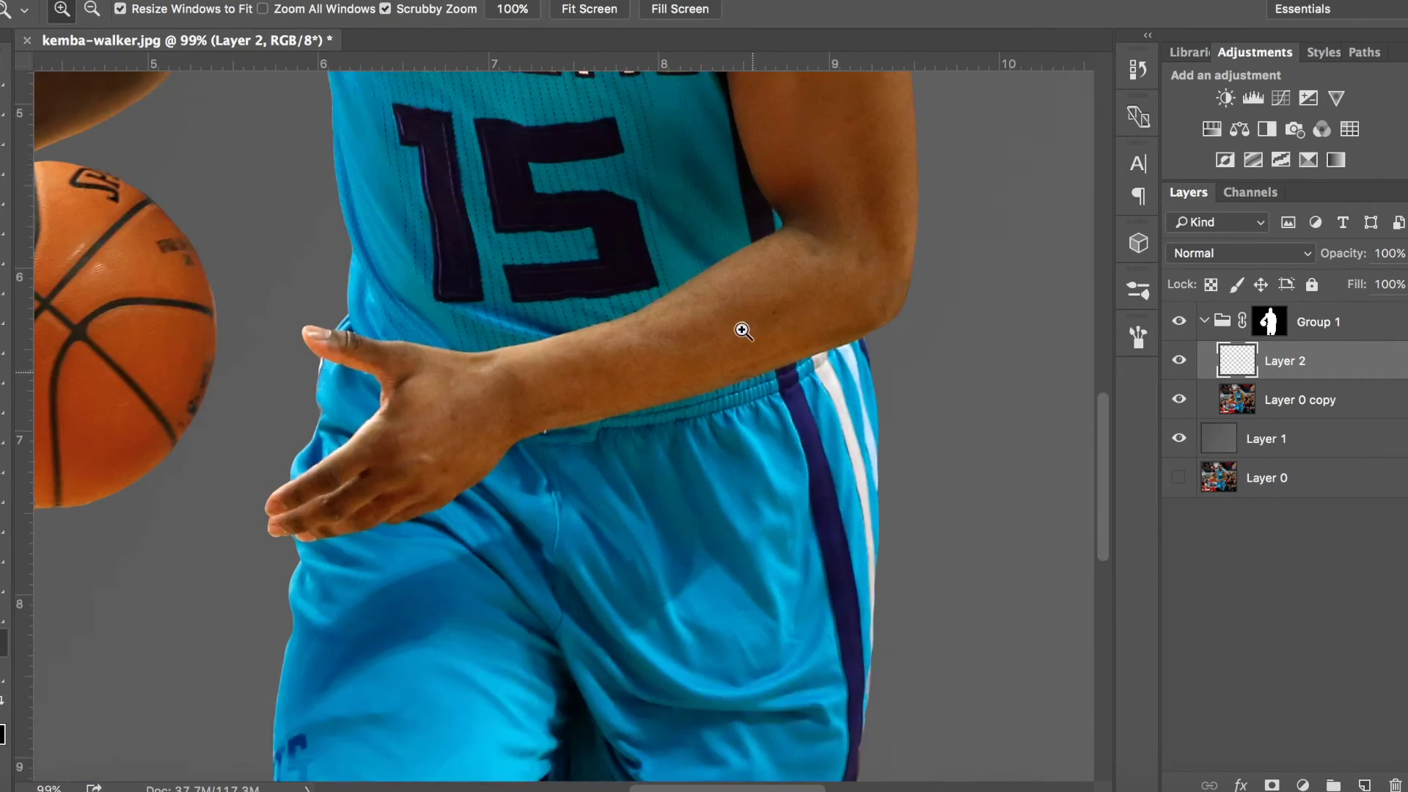
- Set Layer 2 to Overlay blending and zoom out to see the whole composite
key("ctrl+0")
key("b")
left_click(1240, 253)
left_click(1210, 496)
key("z")
mouse_move(689, 220)
left_mouse_down()
mouse_move(733, 220)
mouse_move(660, 220)
left_mouse_up()
- Add a Black, White Gradient Map above Group 1 in Soft Light mode
left_click(1270, 322)
left_click(1302, 786)
left_click(1016, 283)
left_click(1352, 264)
left_click(1239, 253)
left_click(1230, 519)
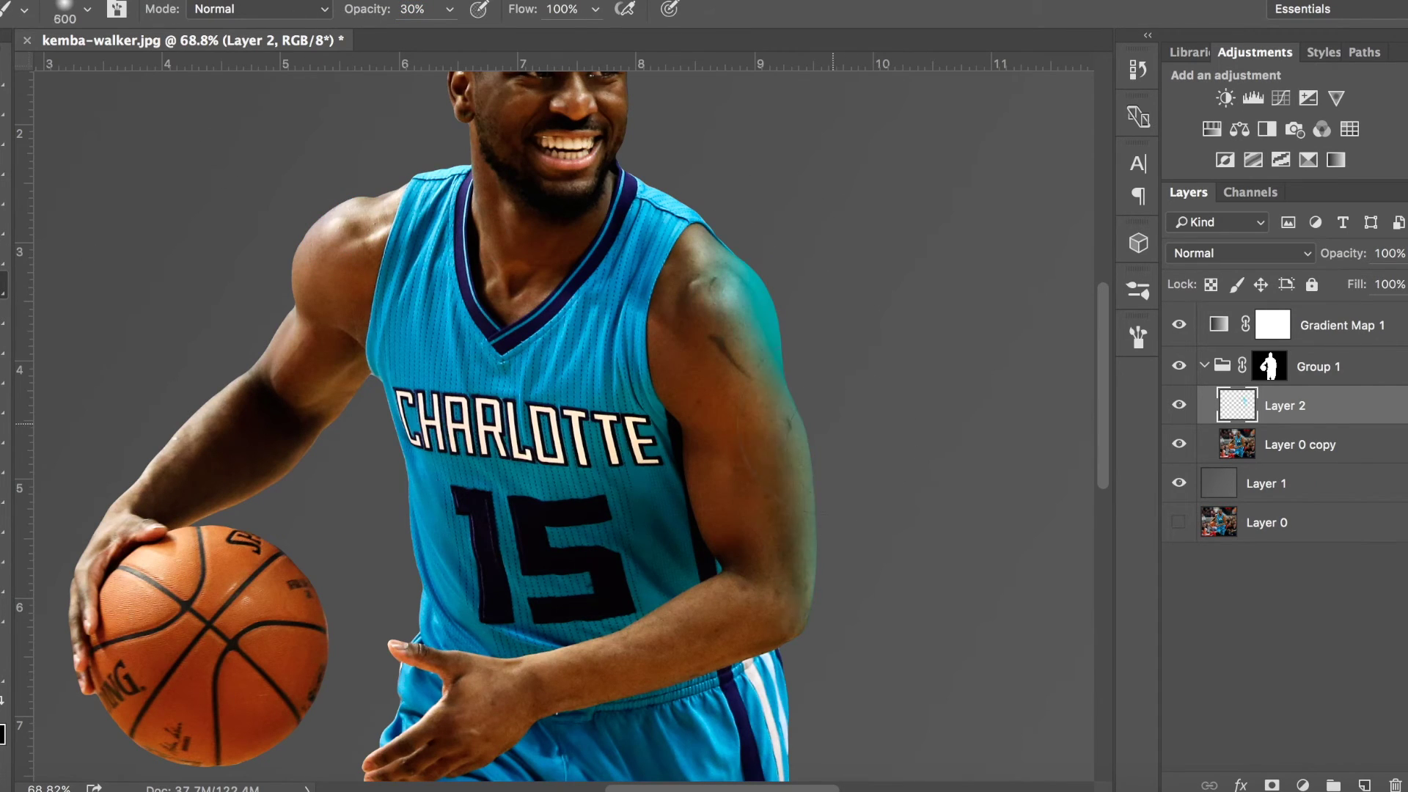
- Lower the brush opacity and paint teal over the player's forearm on Layer 2
key("bracketright")
left_click_drag(381, 10, 338, 15)
key("bracketleft")
key("bracketleft")
key("bracketleft")
scroll(747, 326, "down", 10)
scroll(660, 440, "up", 6)
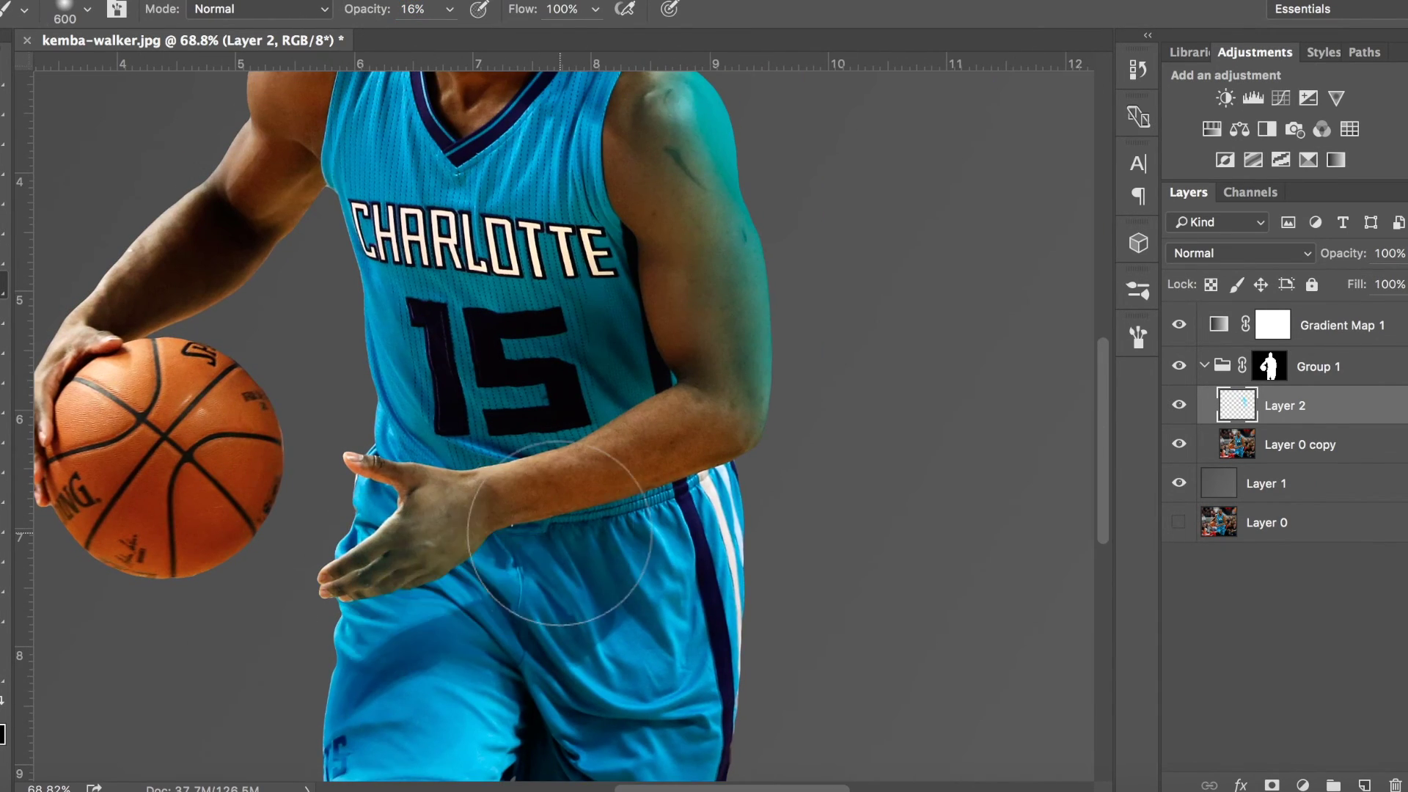
left_click_drag(340, 587, 693, 447)
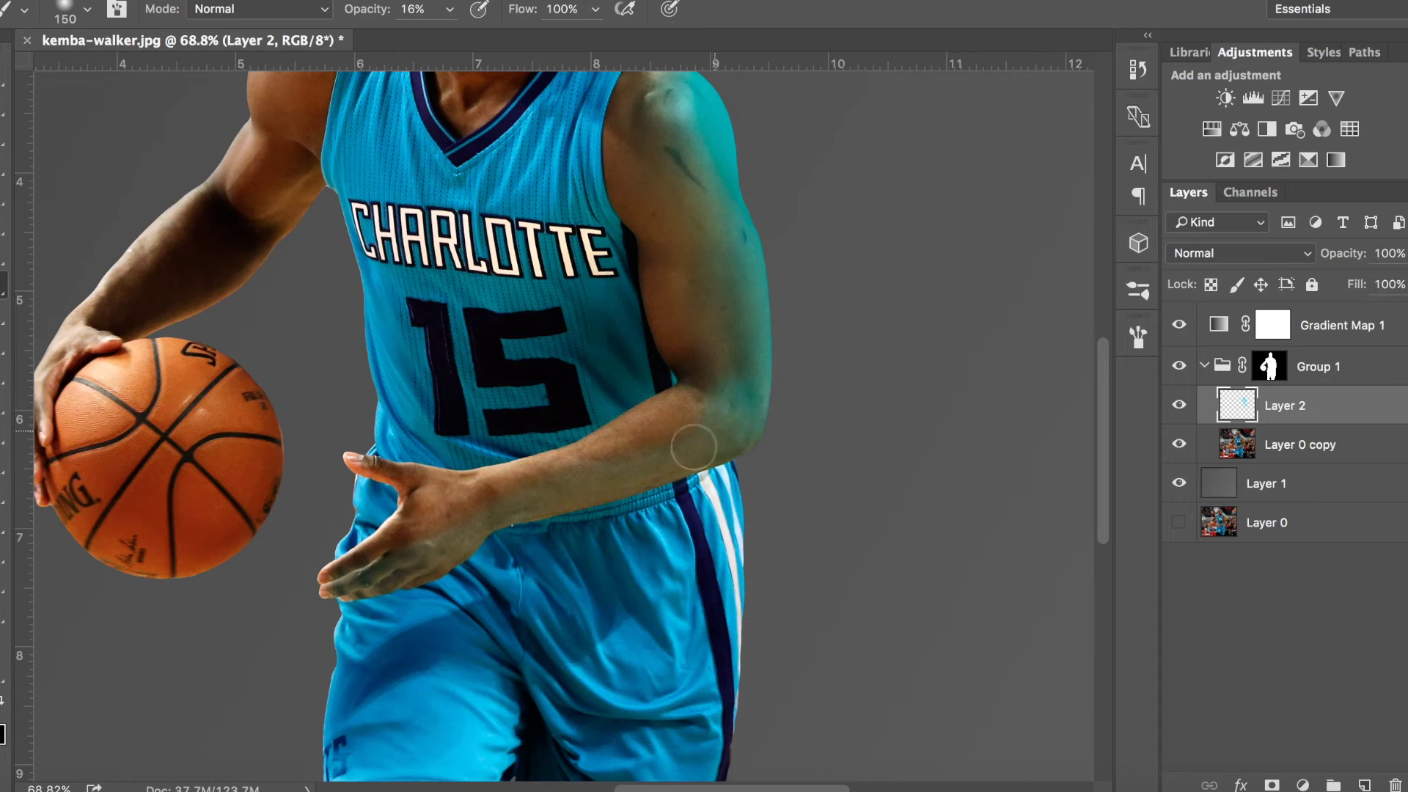
- Tint the basketball teal and set Layer 2 to Color blending
key("bracketright")
key("bracketright")
key("bracketright")
scroll(557, 426, "up", 2)
scroll(557, 425, "left", 6)
mouse_move(352, 514)
left_mouse_down()
mouse_move(392, 628)
mouse_move(376, 503)
mouse_move(409, 359)
left_mouse_up()
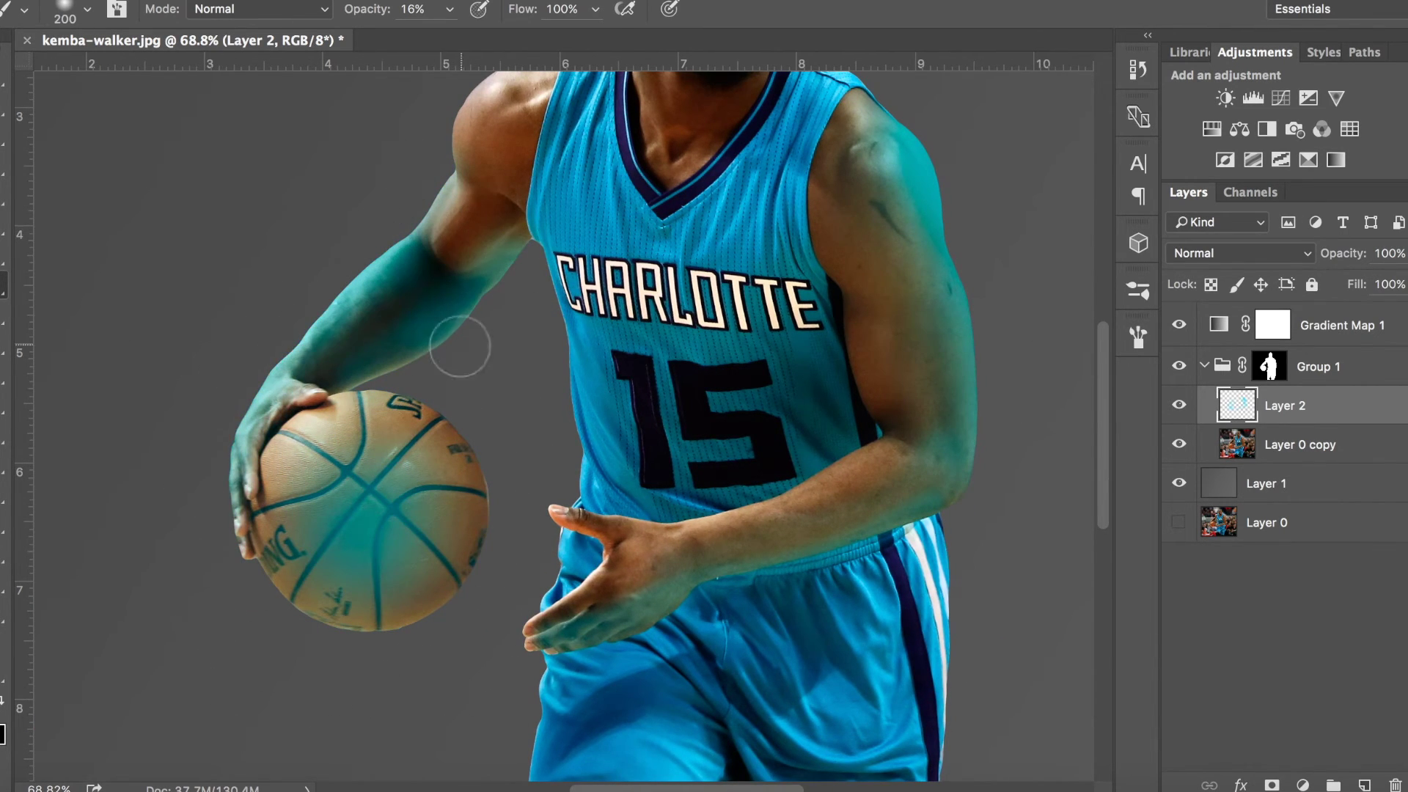
scroll(465, 346, "down", 2)
left_click(1240, 253)
left_click(1210, 690)
- Zoom in on the face and add Layer 3 set to Color blending
scroll(477, 621, "up", 2)
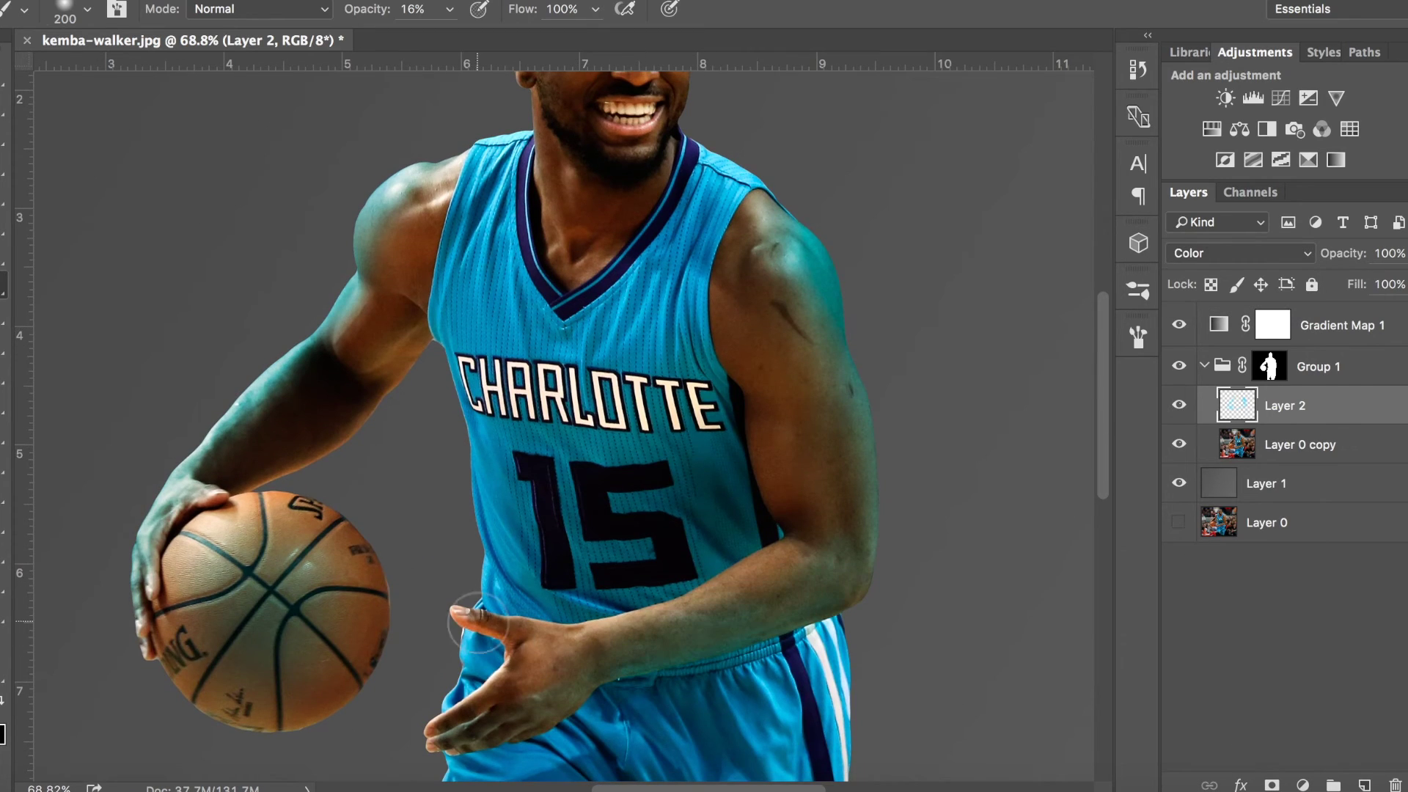
scroll(540, 651, "up", 5)
left_click_drag(733, 330, 758, 327)
key("ctrl+shift+alt+n")
left_click(1240, 253)
left_click(1210, 689)
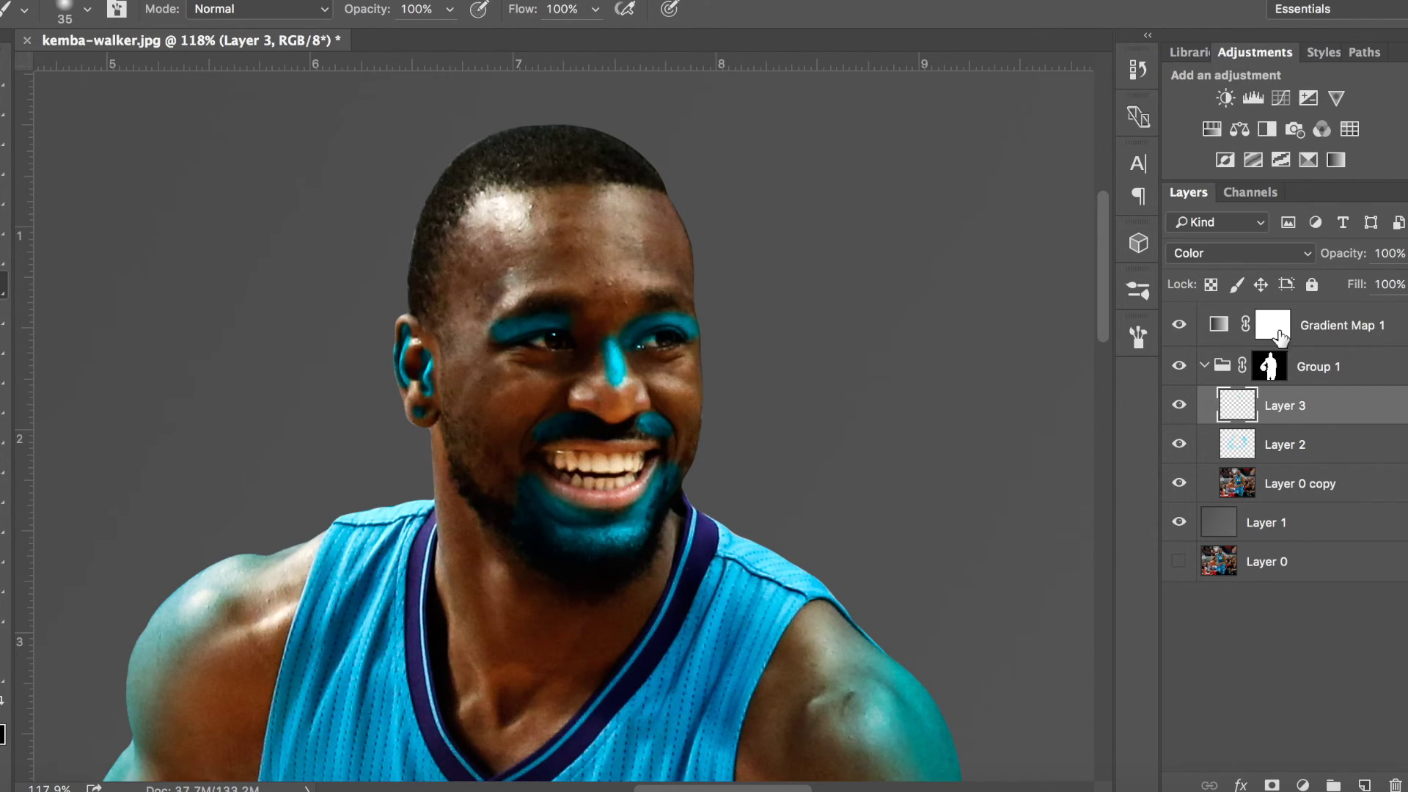
- Soften Layer 3's face tint with a Gaussian Blur of about 24.7 px
key("ctrl+alt+f")
left_click_drag(1098, 654, 1115, 649)
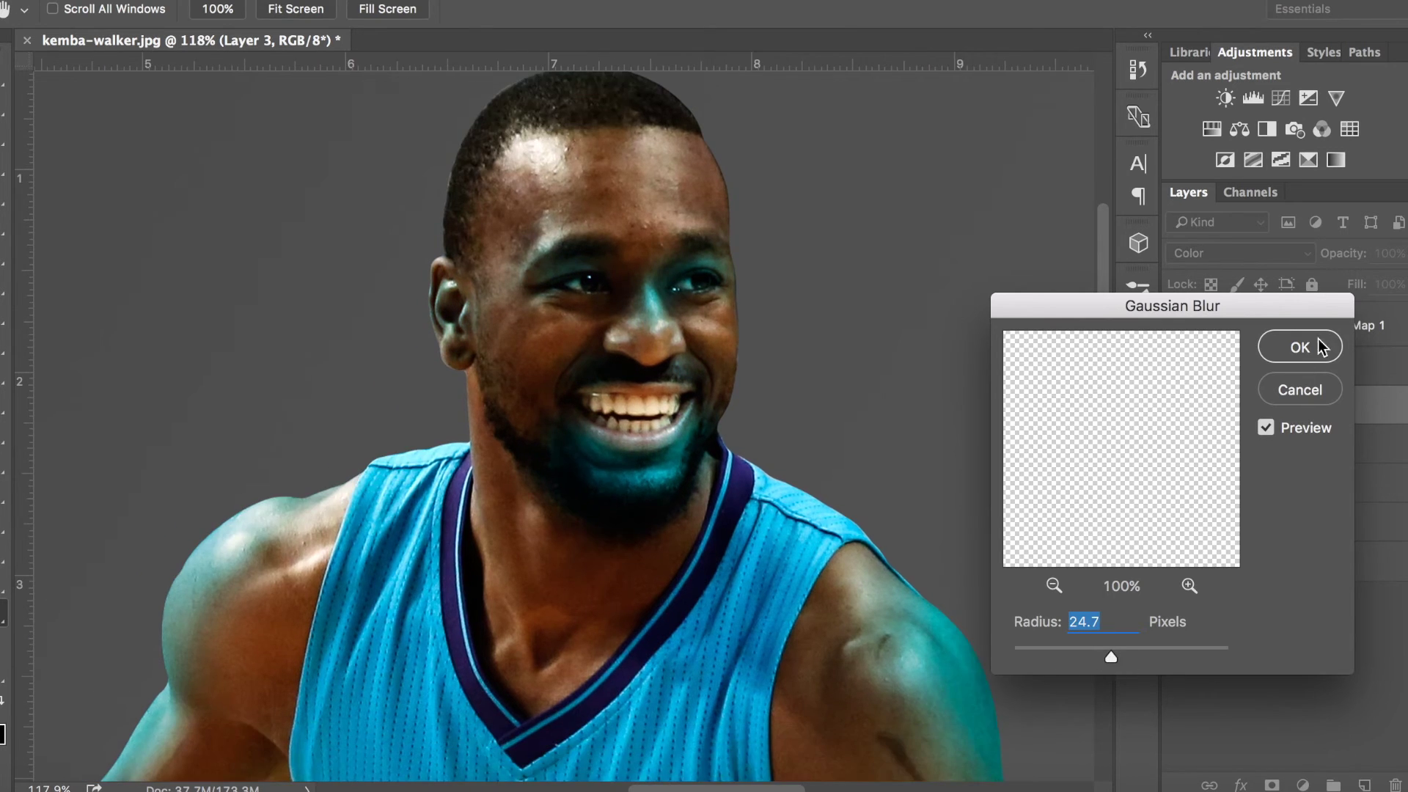
left_click(1300, 347)
key("z")
left_click_drag(660, 293, 586, 293)
left_click(1261, 522)
left_click_drag(658, 156, 733, 156)
- Add a new layer above Layer 3 and paint a cyan rim along the head's right edge
left_click(1285, 405)
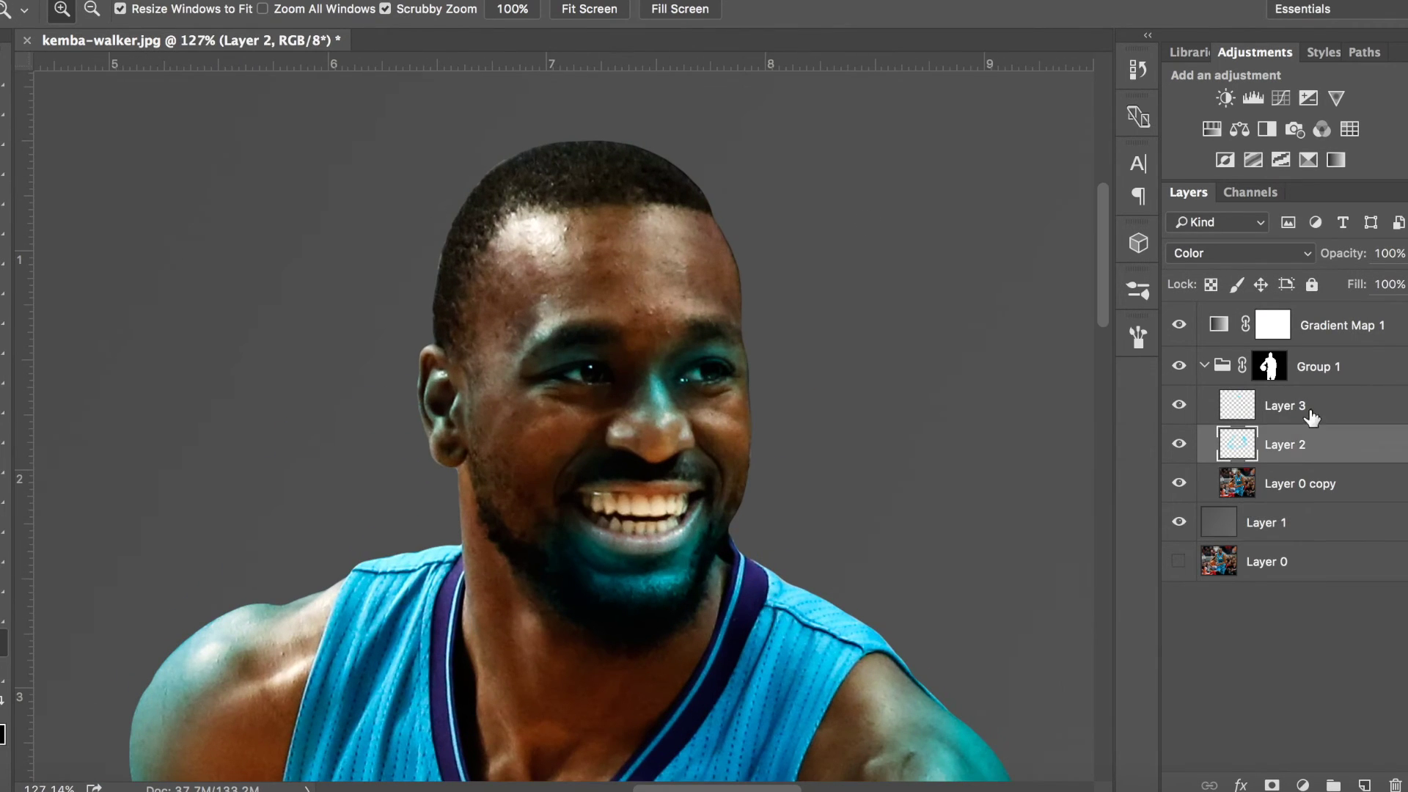
key("ctrl+shift+alt+n")
key("b")
left_click_drag(840, 127, 825, 399)
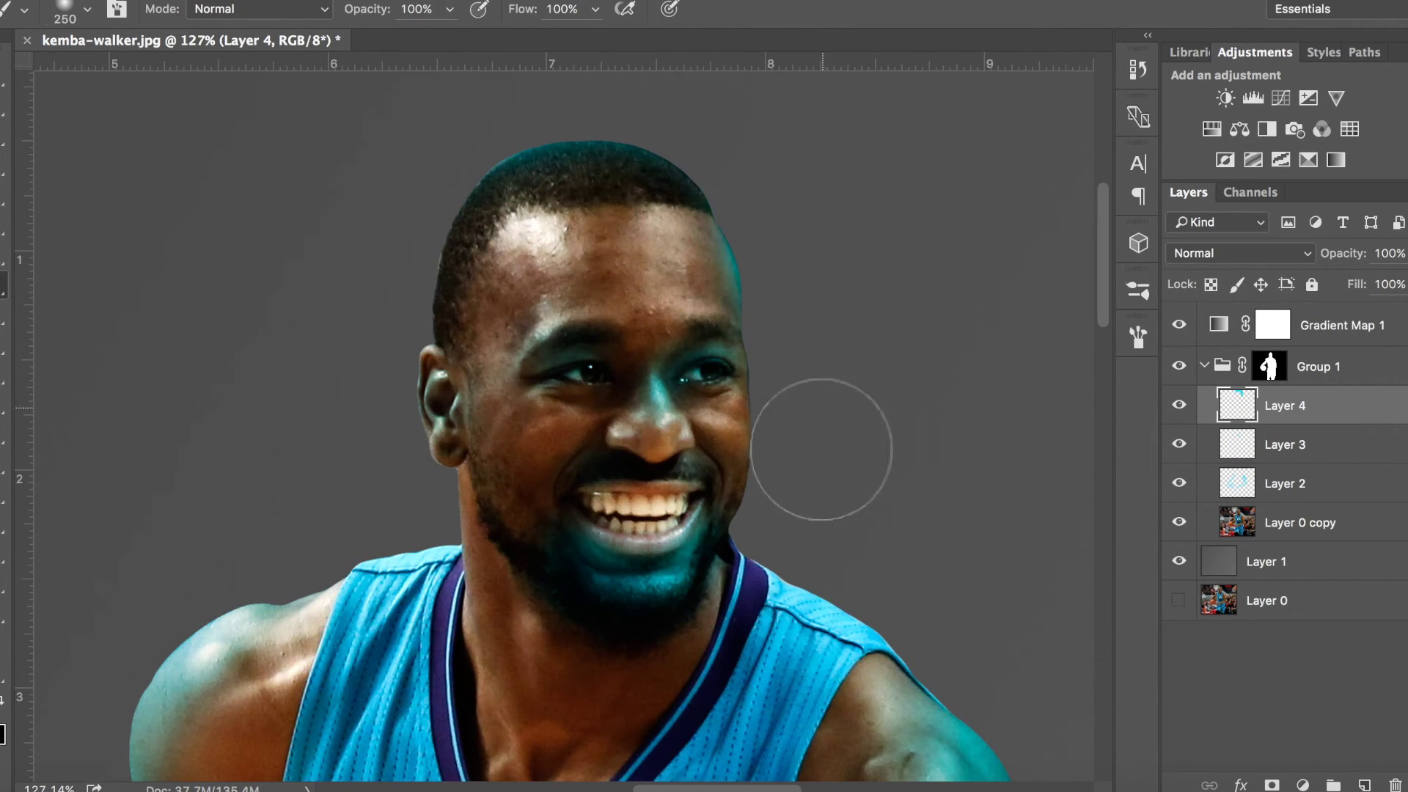
scroll(690, 227, "down", 5)
scroll(660, 408, "down", 5)
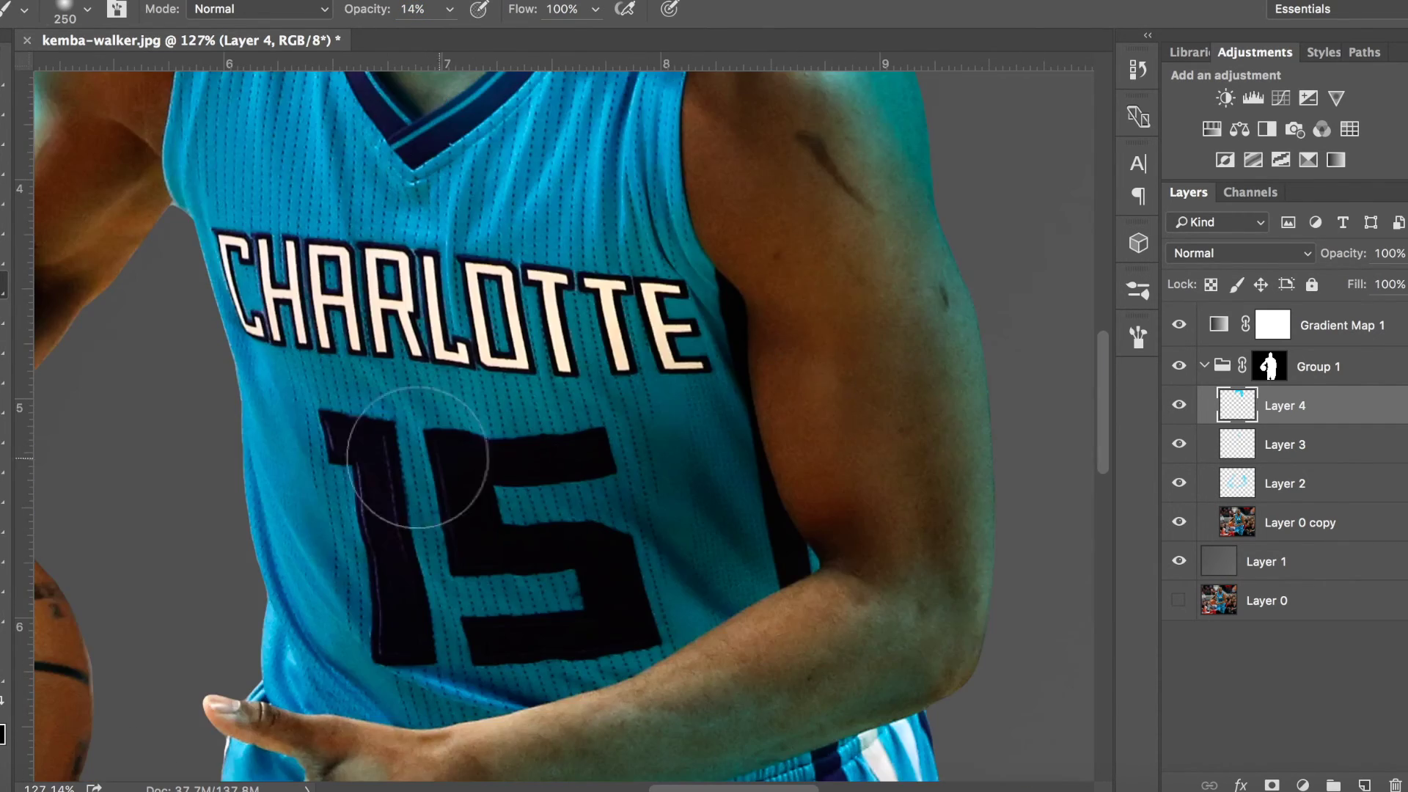
scroll(440, 440, "down", 3)
scroll(468, 597, "up", 5)
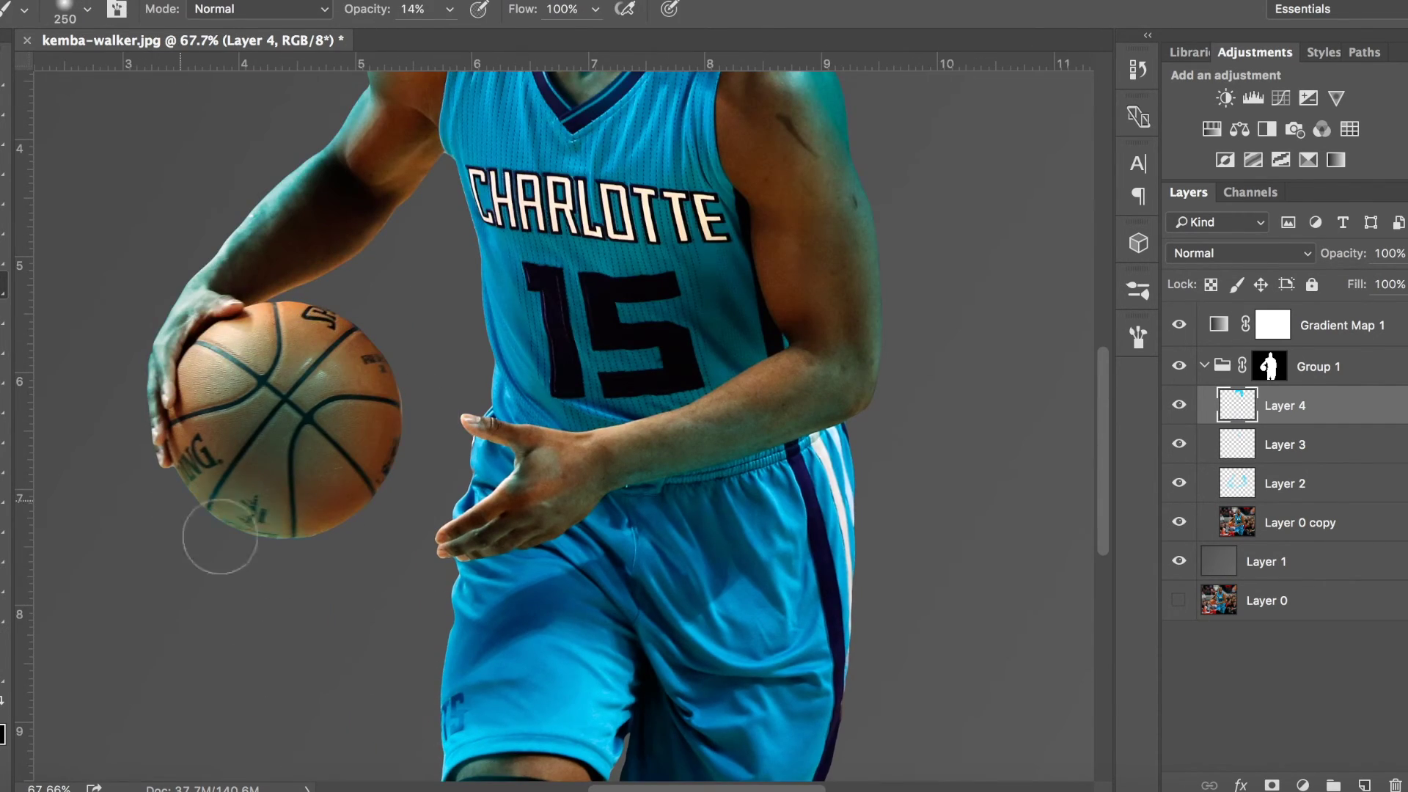
left_click_drag(576, 548, 546, 549)
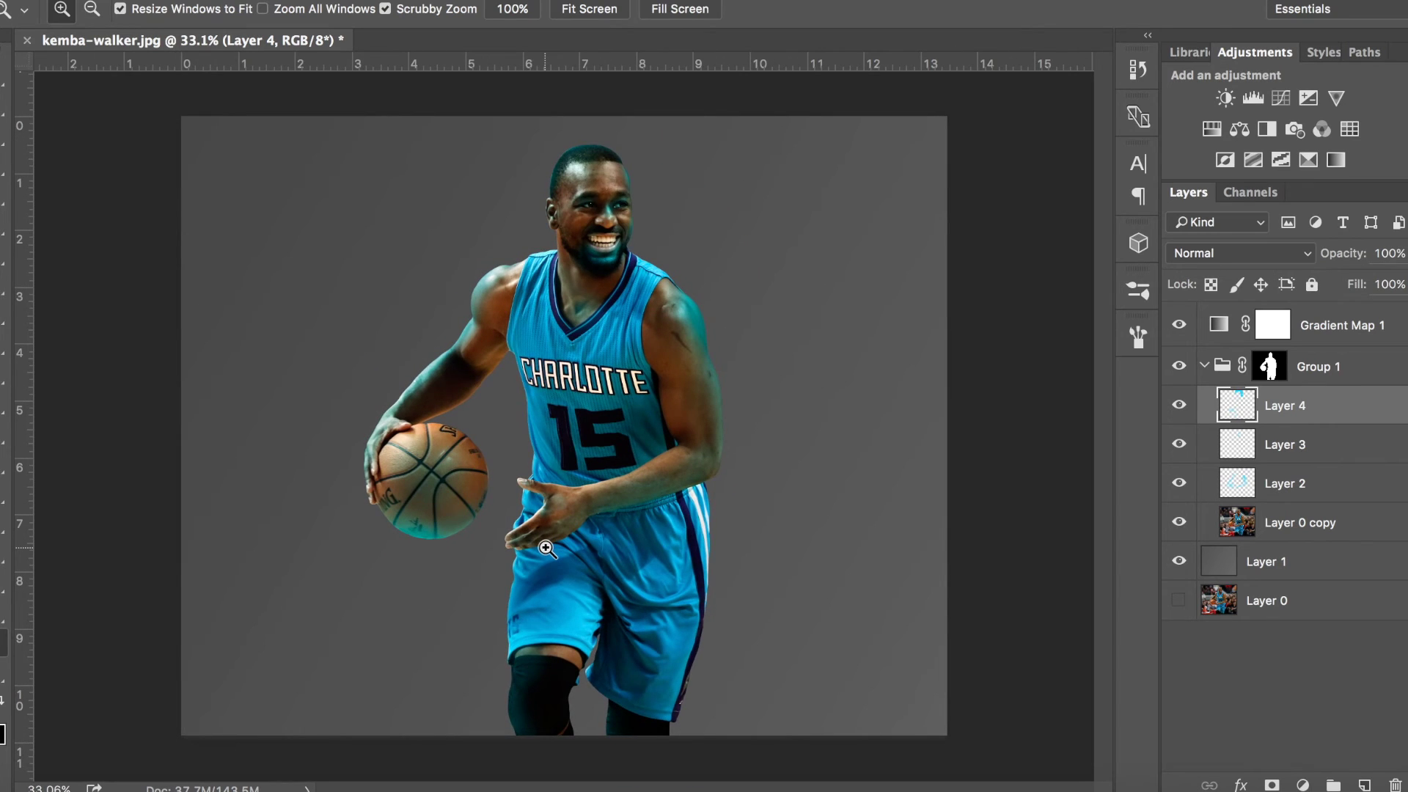
left_click_drag(546, 549, 552, 547)
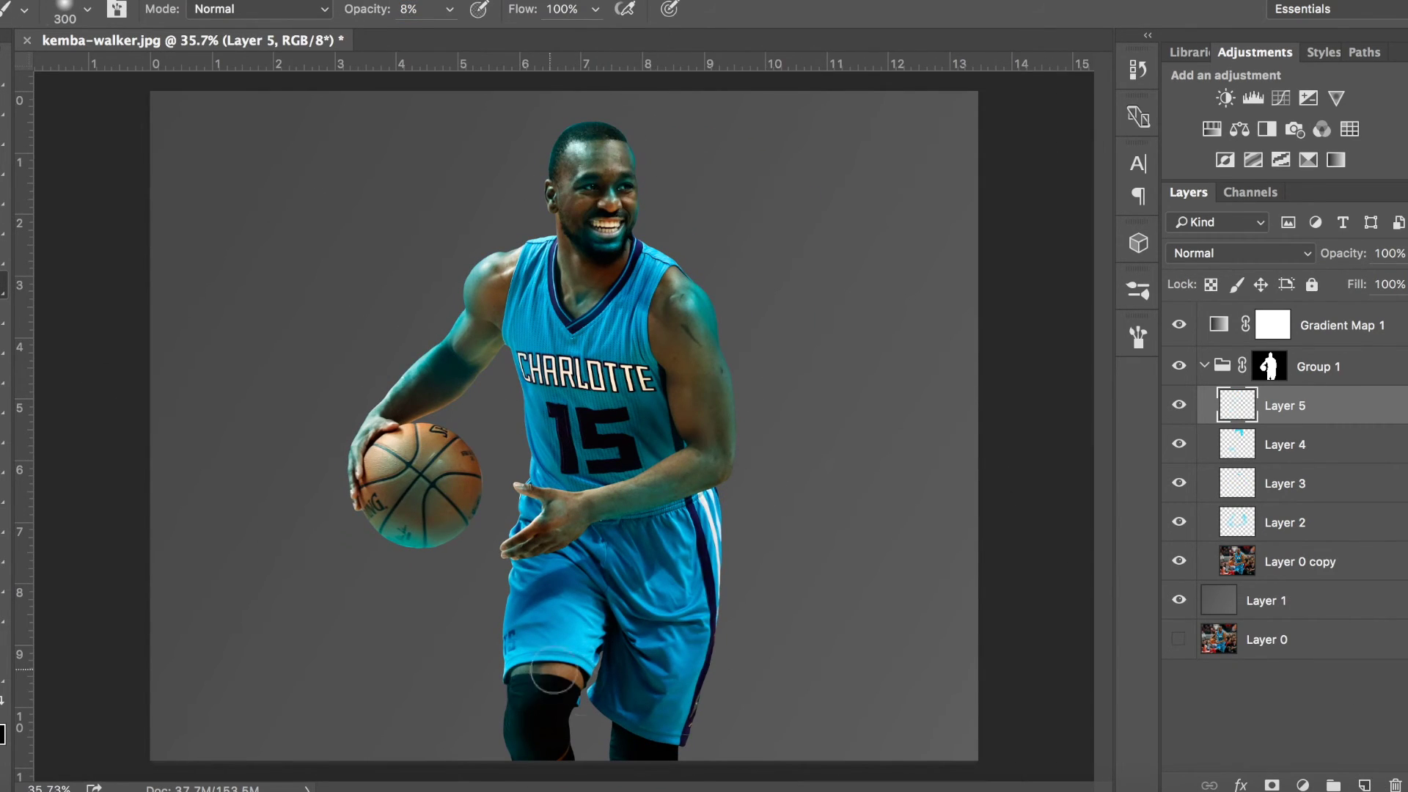
- Paint a broad cyan glow behind the player on a new layer above Layer 1
left_click(1289, 570)
key("ctrl+shift+alt+n")
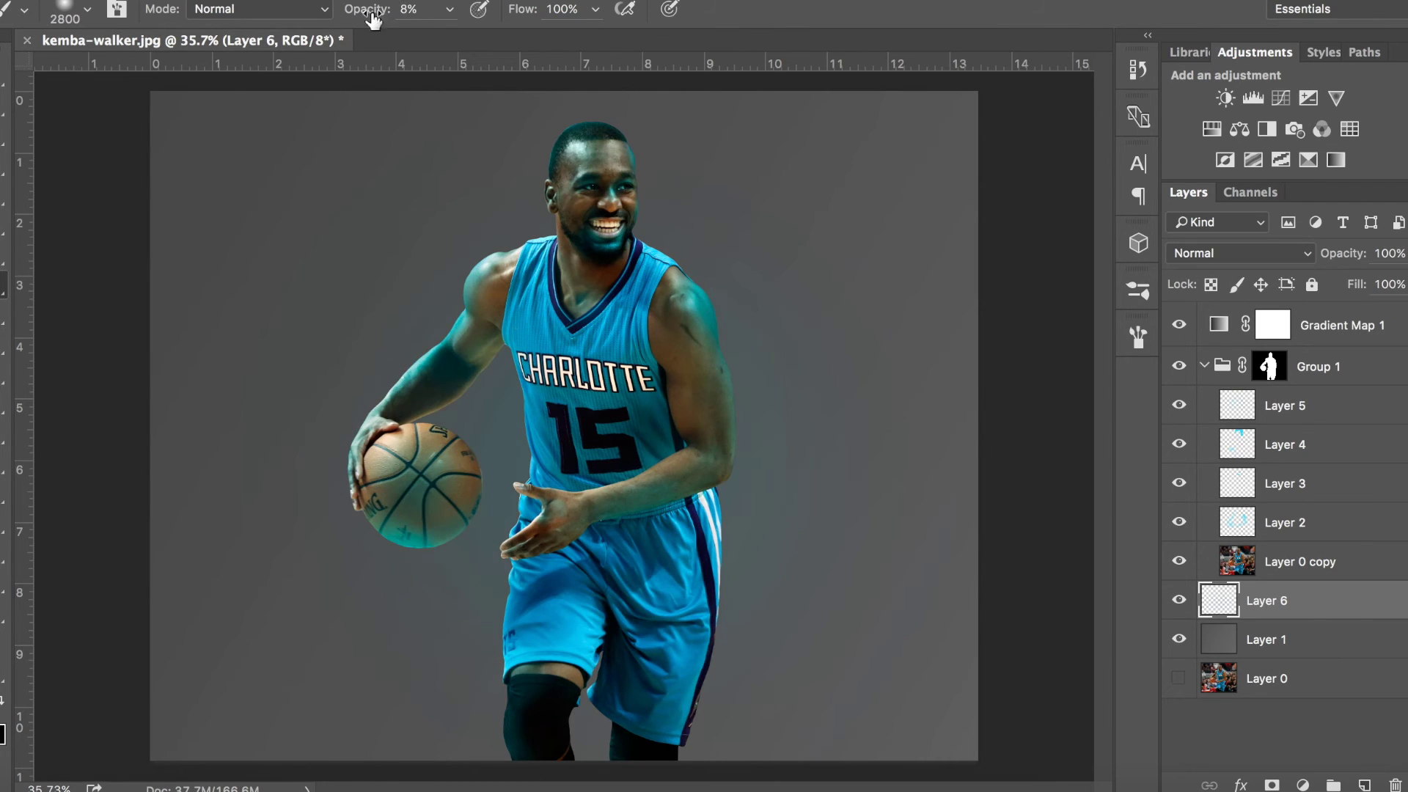
left_click_drag(587, 330, 645, 718)
mouse_move(660, 514)
left_mouse_down()
mouse_move(636, 514)
mouse_move(684, 511)
mouse_move(653, 535)
mouse_move(730, 422)
left_mouse_up()
- Select the Gradient Map layer and pick an entry from the adjustment-layer menu
left_click(1342, 325)
left_click(1302, 785)
left_click(1304, 591)
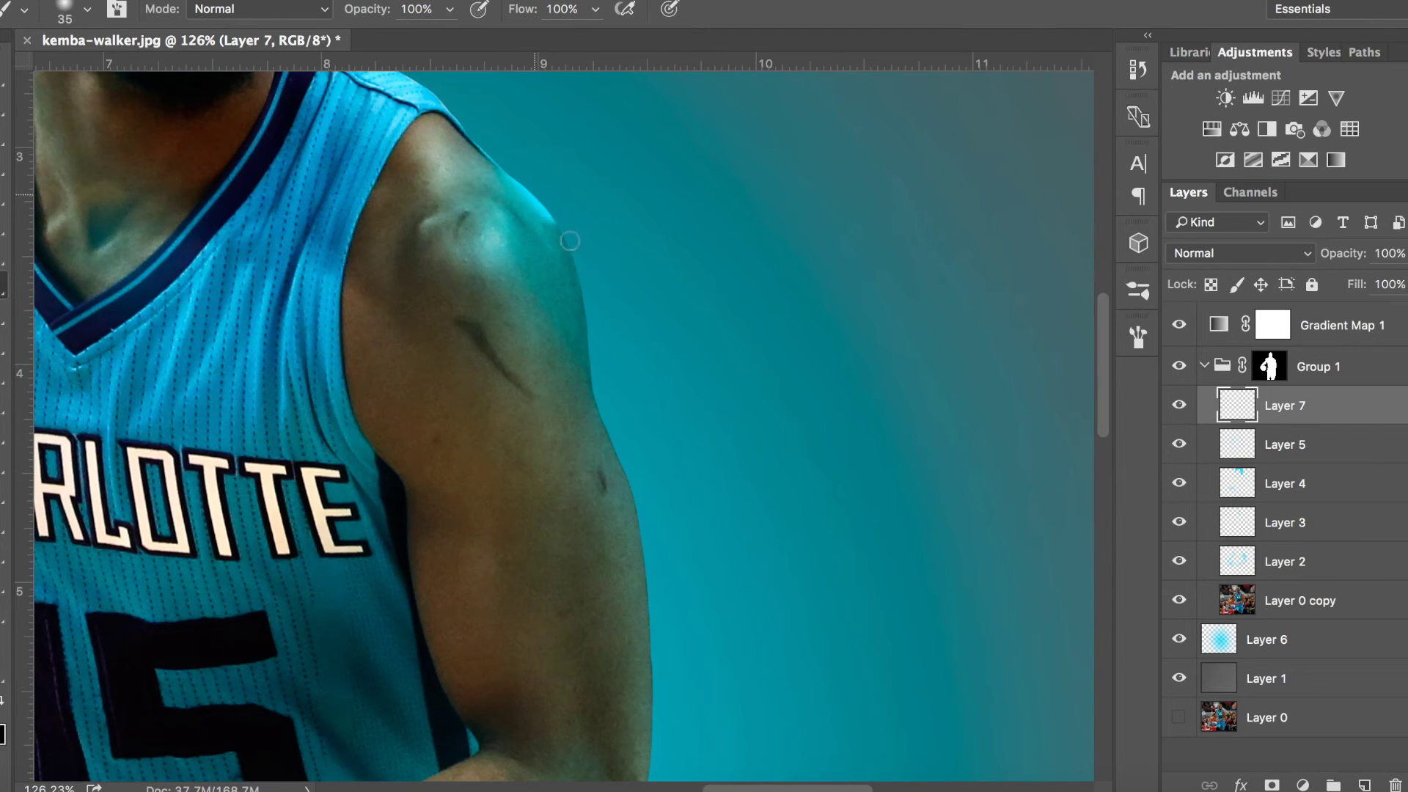
- Trace a lasso selection around the player's hand and forearm
key("bracketleft")
key("bracketleft")
scroll(644, 472, "down", 5)
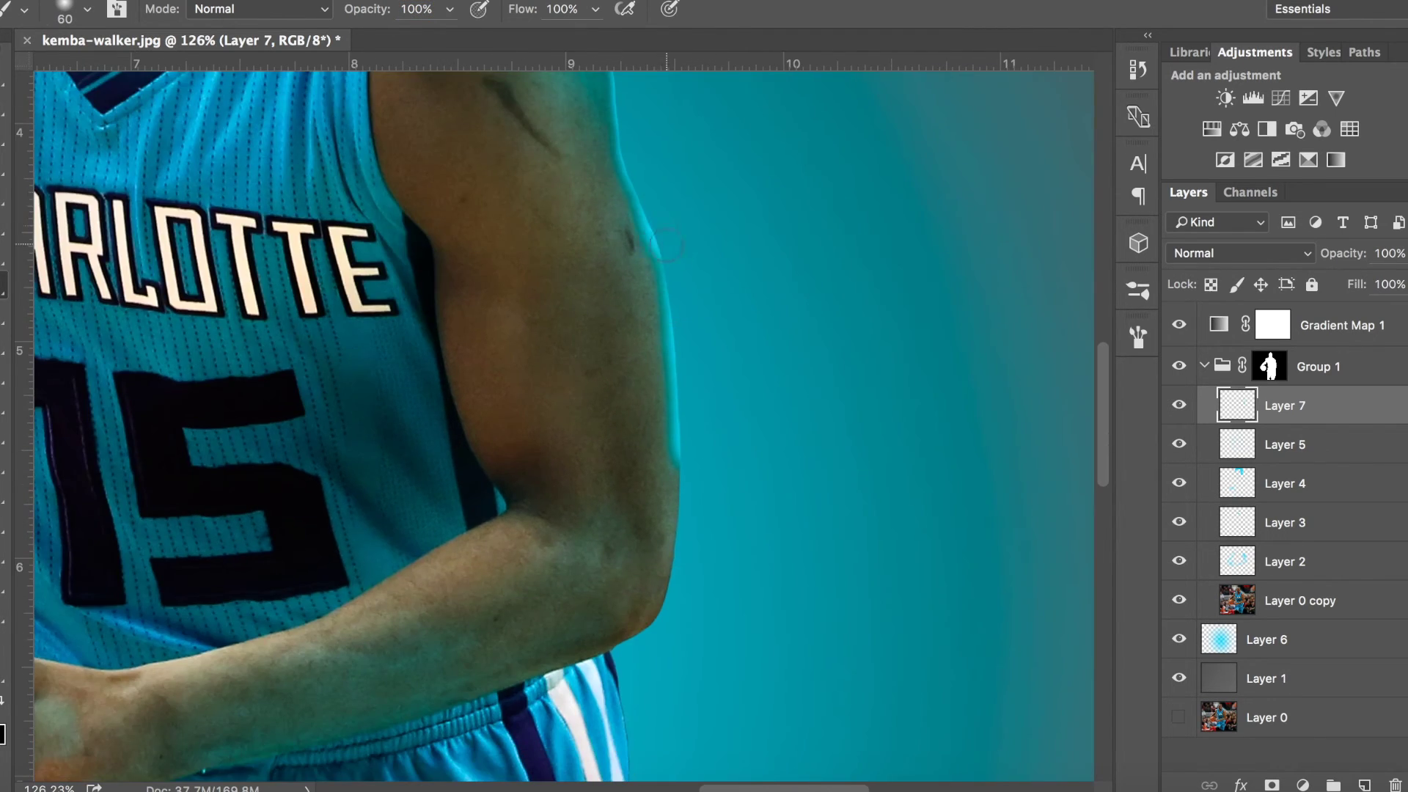
scroll(297, 589, "left", 10)
scroll(297, 589, "down", 5)
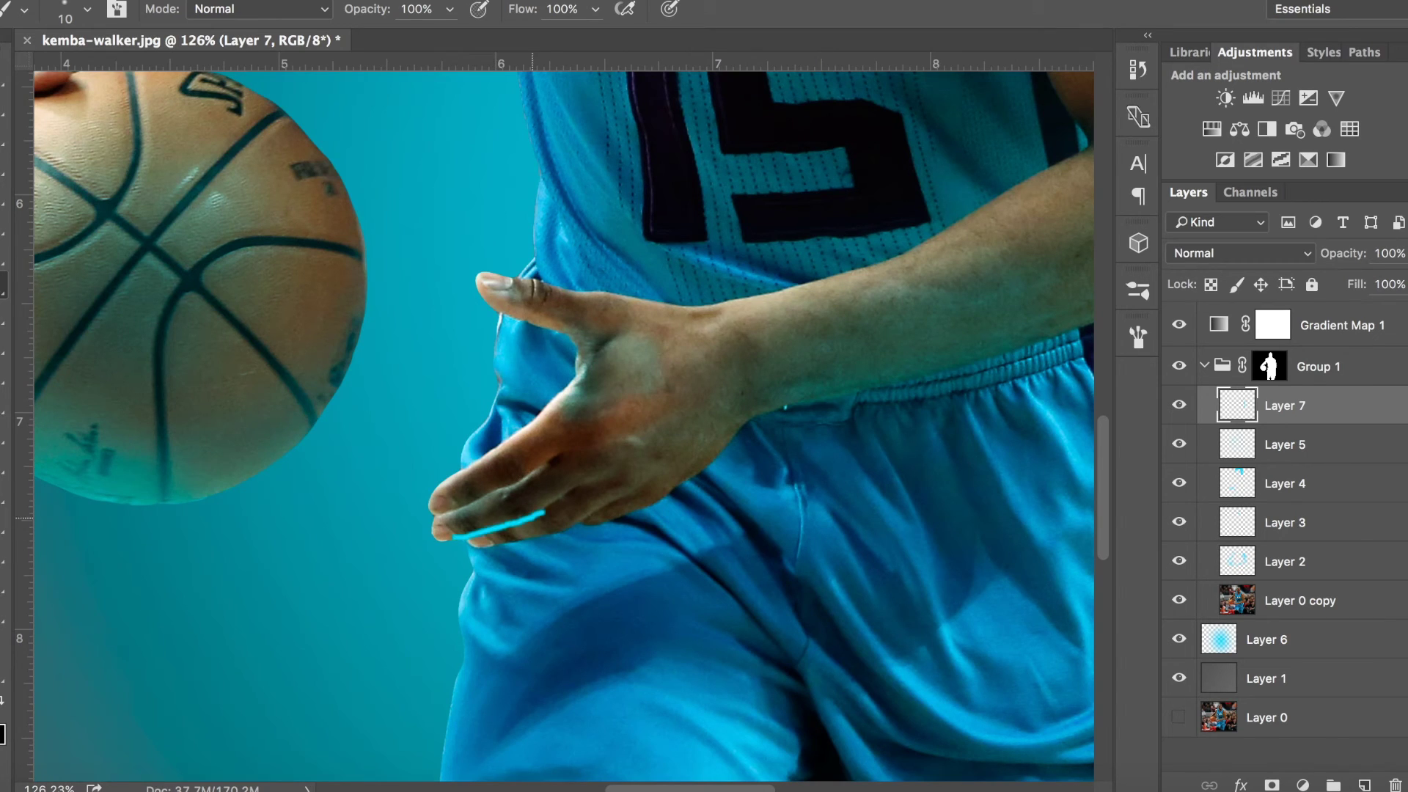
key("l")
left_click(476, 547)
scroll(525, 466, "right", 10)
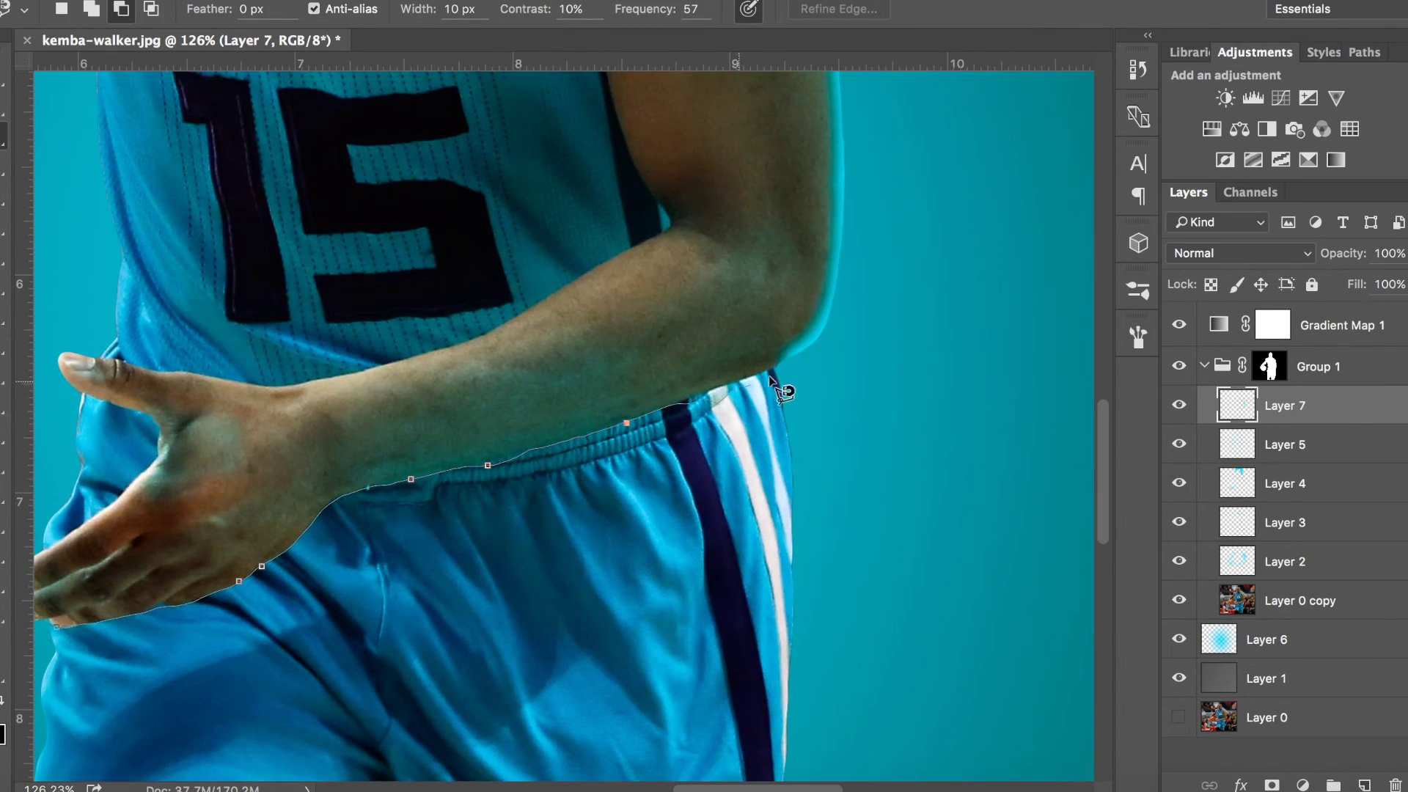
scroll(546, 293, "left", 8)
scroll(546, 294, "down", 3)
double_click(226, 516)
- Work over the arm, basketball and face, then close a selection along the neckline
key("b")
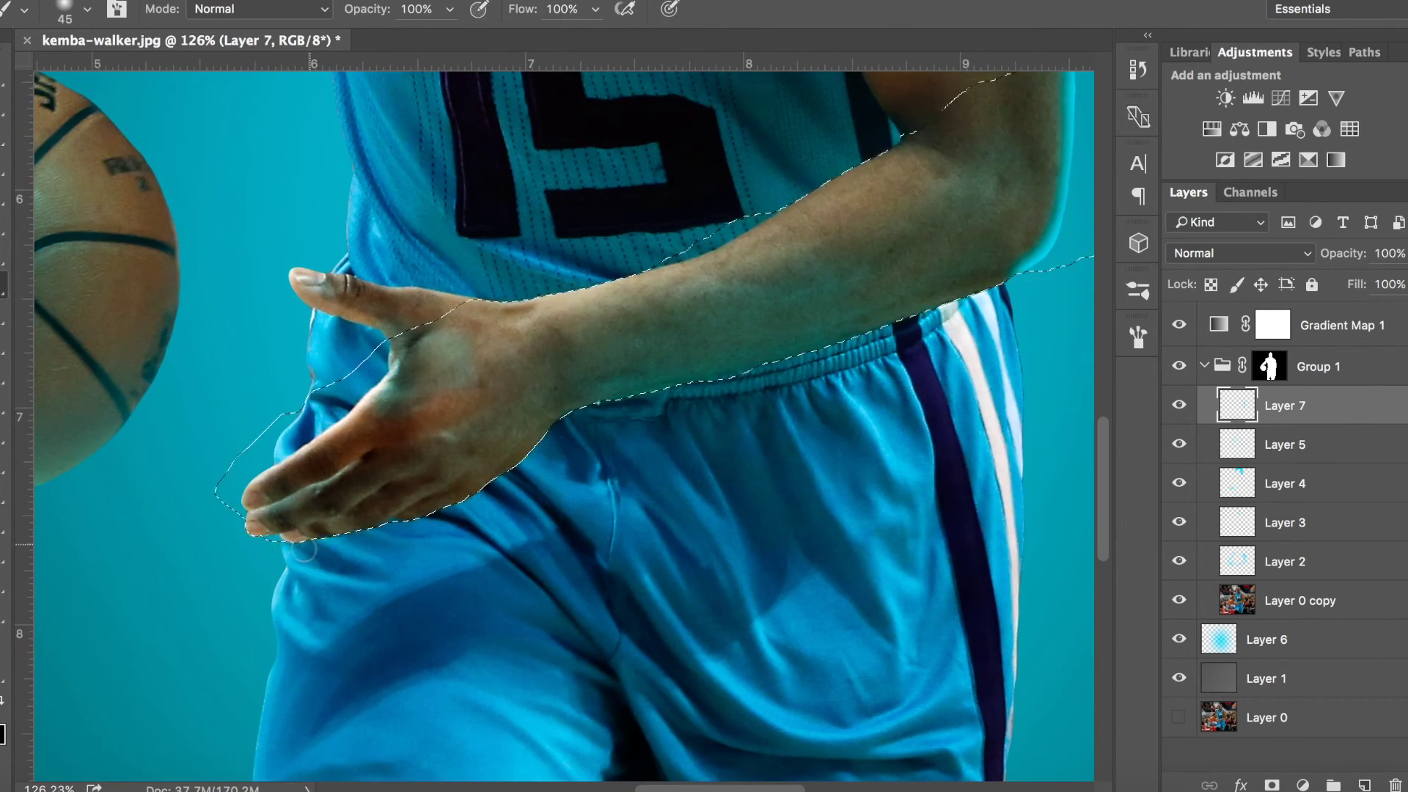
left_click_drag(379, 415, 613, 220)
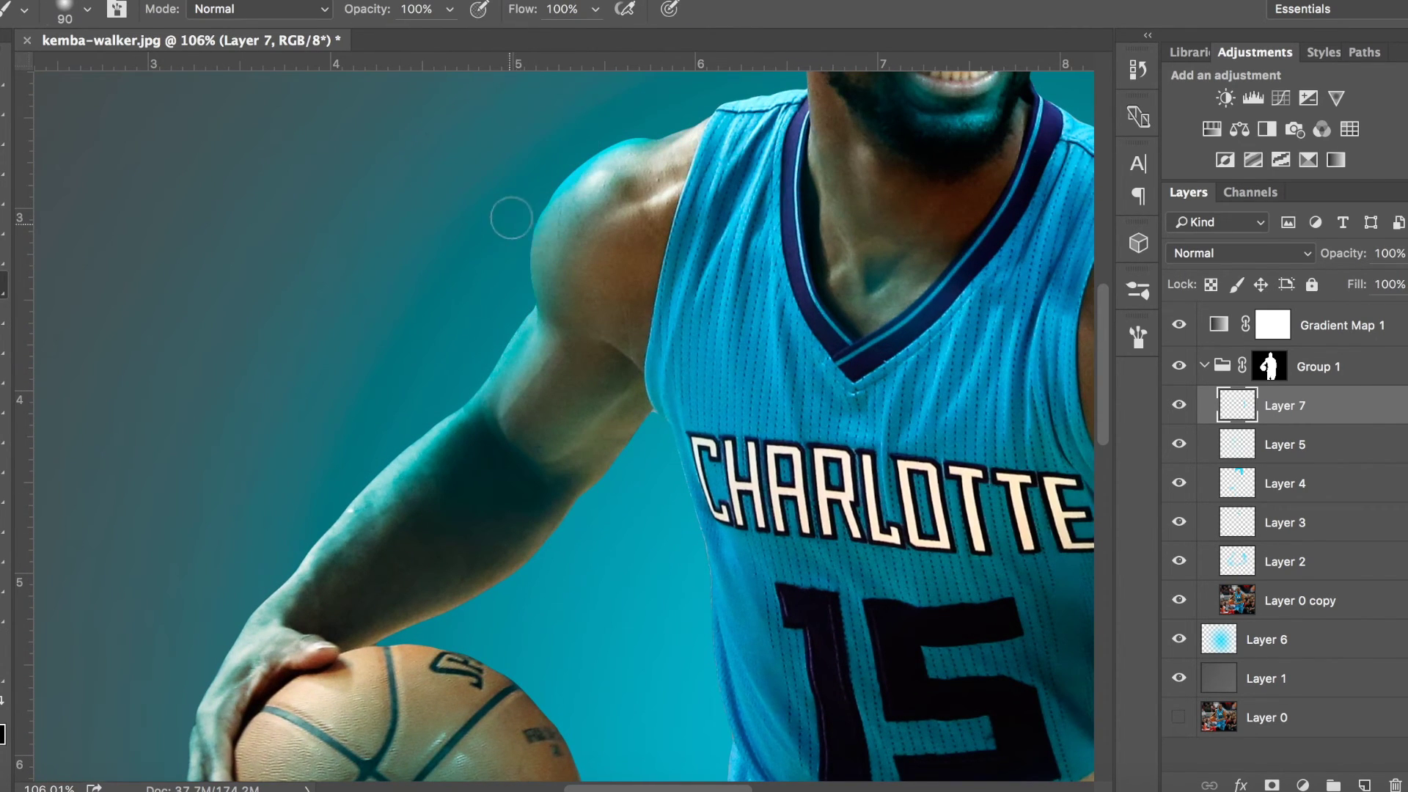
left_click_drag(225, 624, 376, 266)
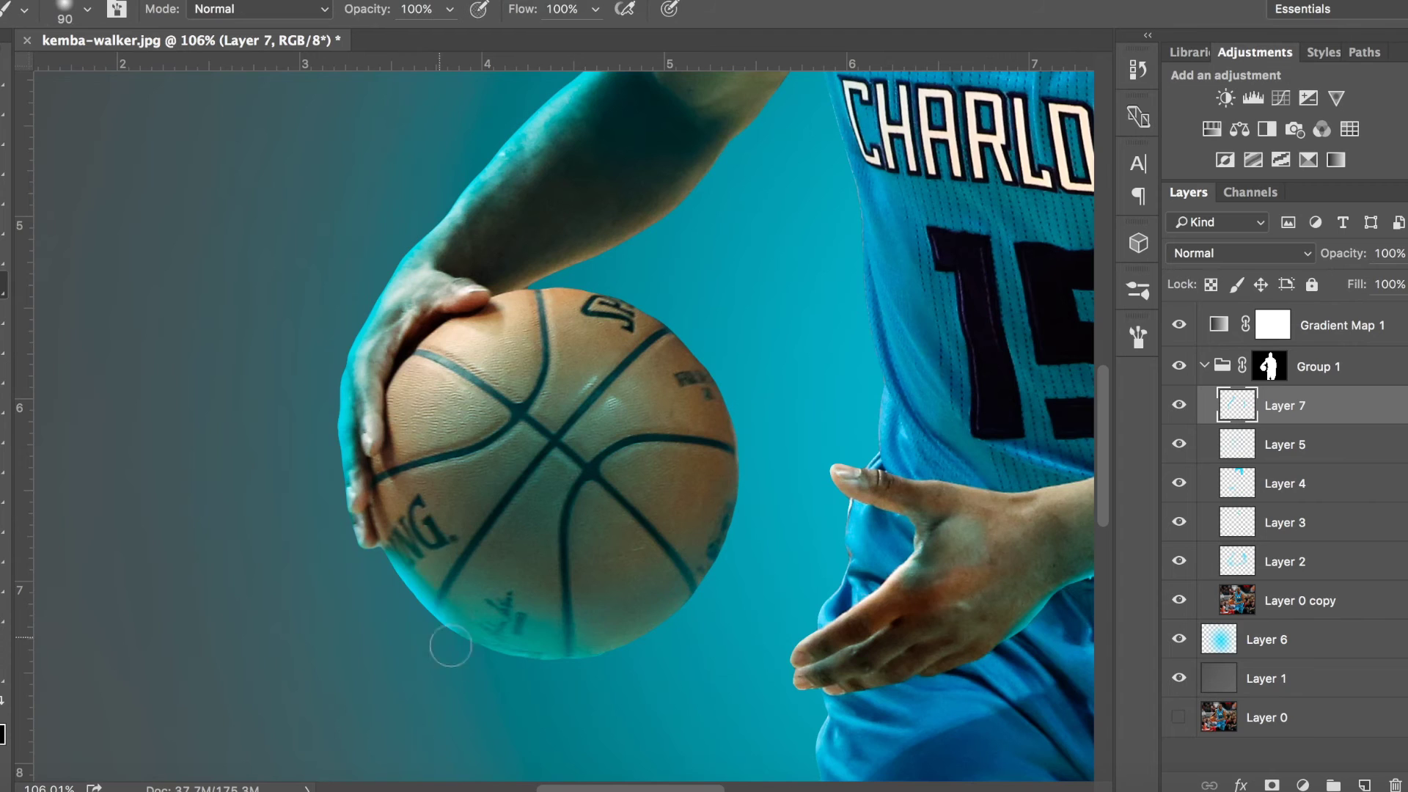
left_click_drag(404, 503, 726, 252)
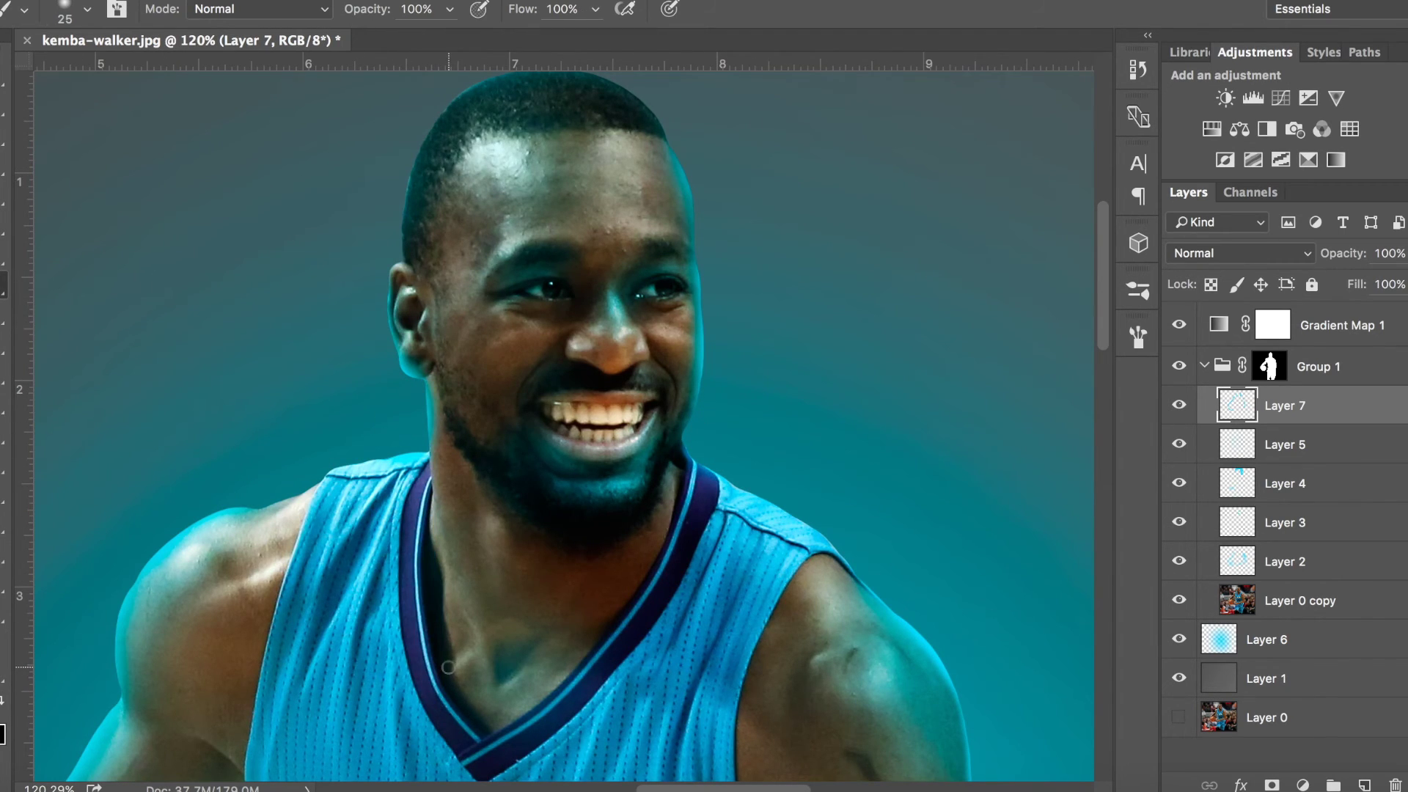
key("l")
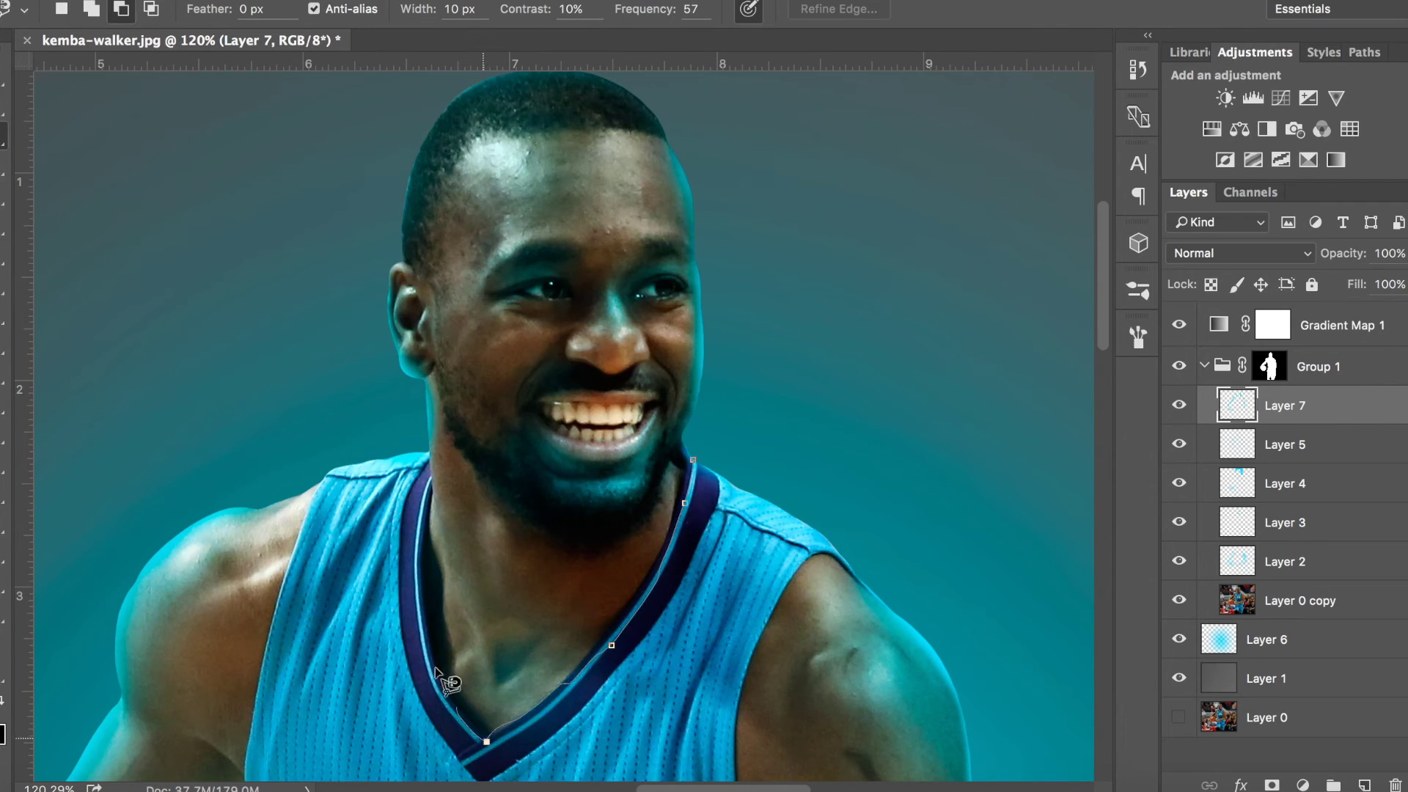
left_click(693, 462)
key("b")
- Paint cyan glow along the waistband and erase the excess from the shorts
mouse_move(676, 468)
left_mouse_down()
mouse_move(663, 374)
mouse_move(936, 456)
left_mouse_up()
key("e")
key("b")
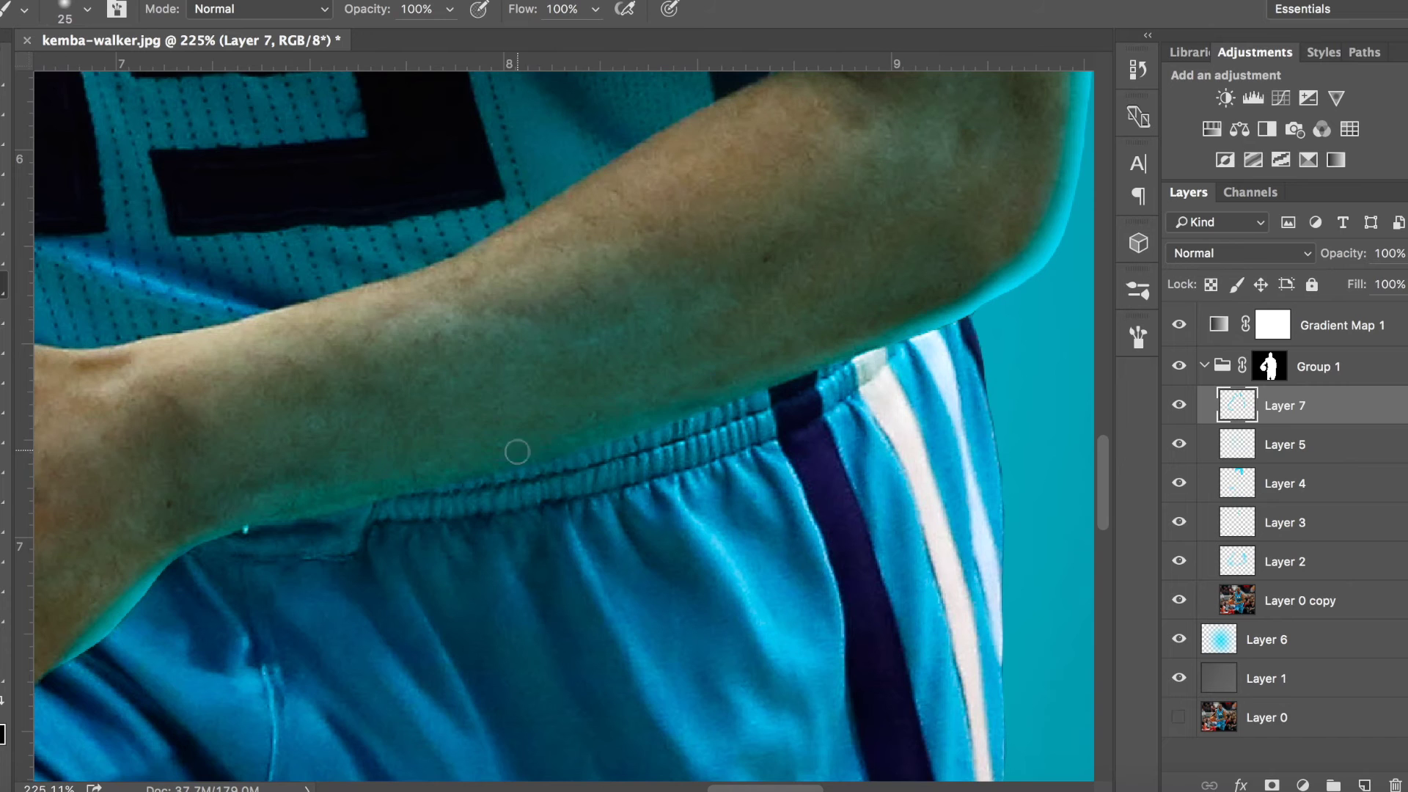
key("bracketright")
key("bracketright")
key("bracketright")
mouse_move(184, 580)
left_mouse_down()
mouse_move(770, 433)
mouse_move(954, 345)
left_mouse_up()
left_click_drag(1342, 253, 1311, 265)
mouse_move(403, 547)
left_mouse_down()
mouse_move(582, 487)
mouse_move(475, 578)
left_mouse_up()
key("b")
key("e")
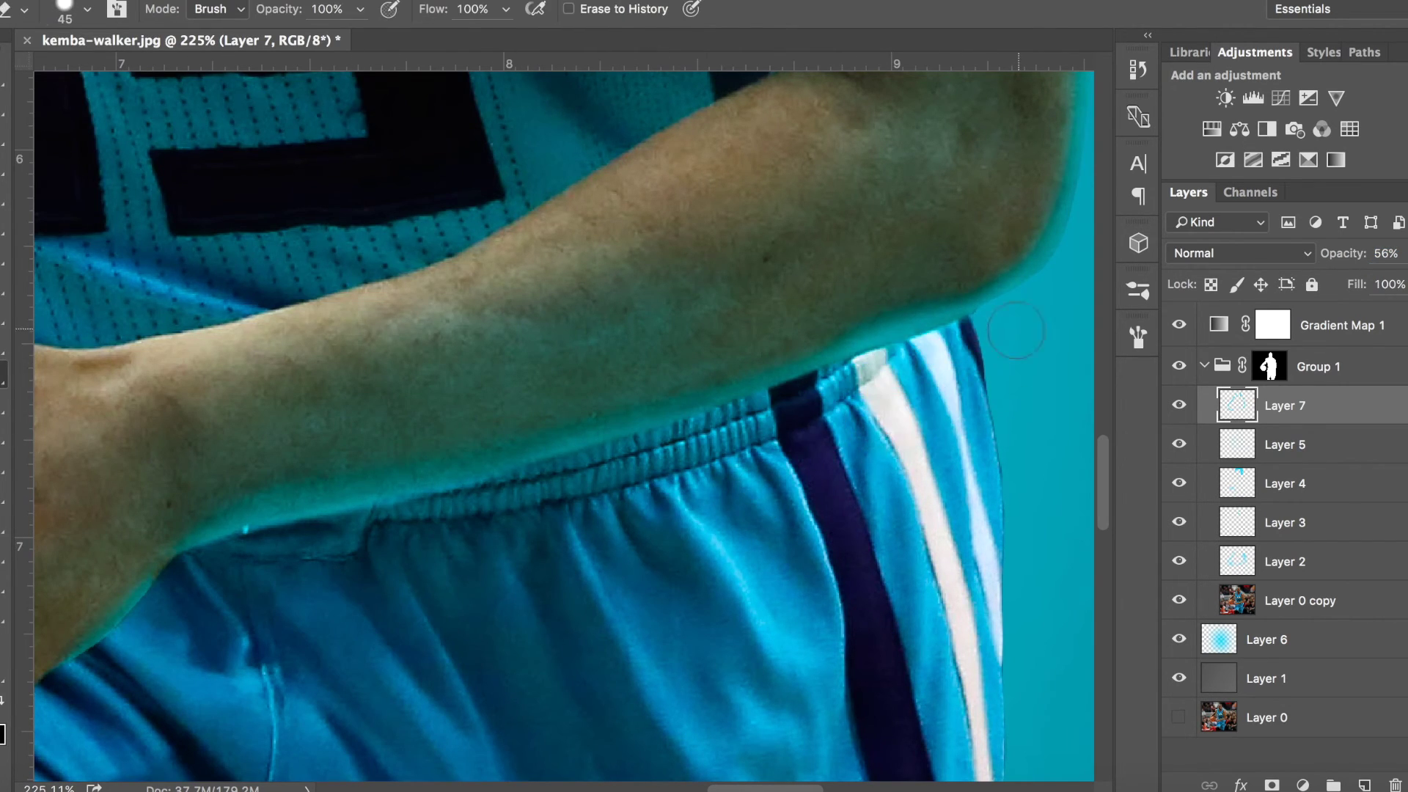
- Duplicate Layer 7 and merge the copy back into Layer 7
key("ctrl+0")
key("z")
key("ctrl+j")
left_click_drag(627, 99, 778, 121)
key("ctrl+e")
key("b")
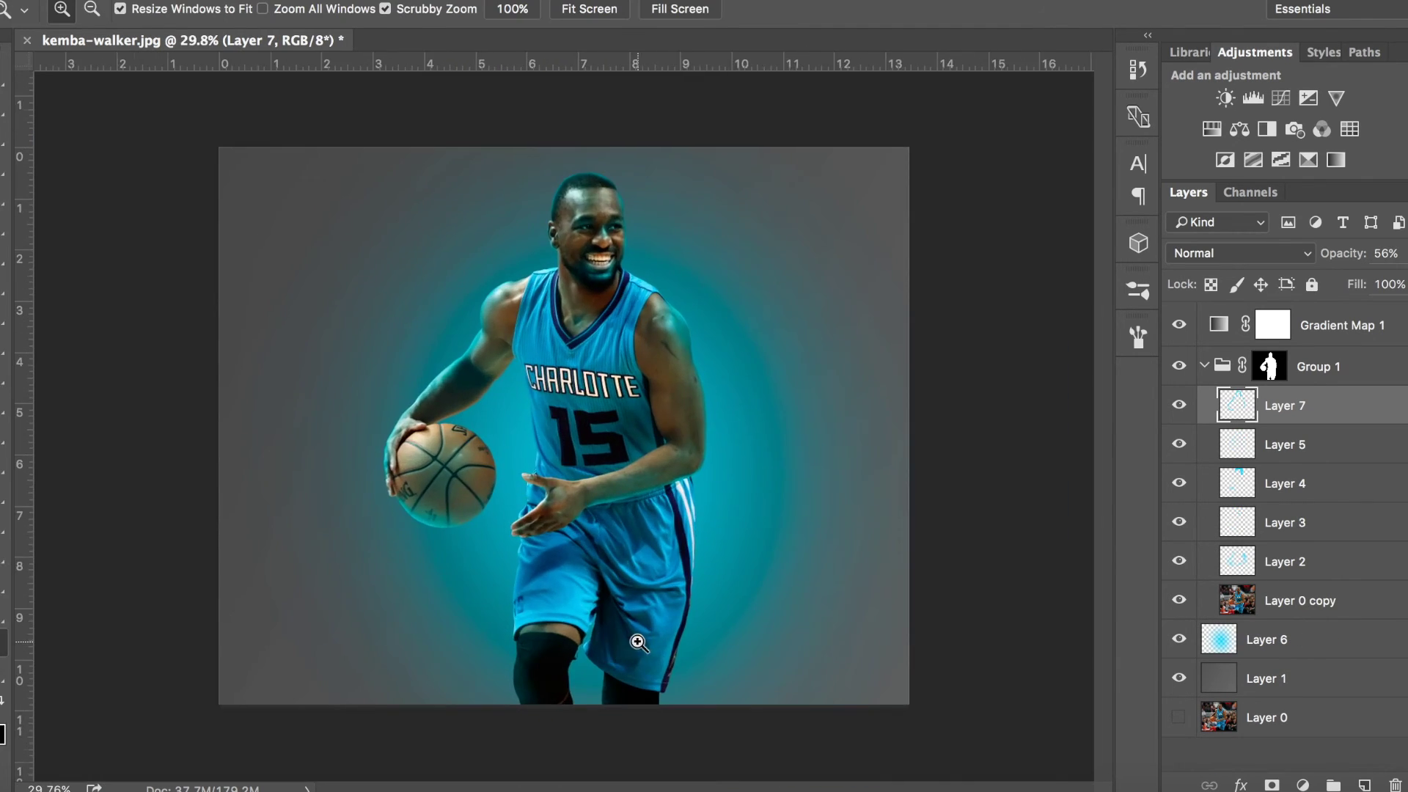
- Zoom in on the player's shorts
scroll(528, 191, "up", 5)
key("ctrl+0")
key("z")
mouse_move(660, 760)
left_mouse_down()
mouse_move(685, 760)
mouse_move(704, 733)
left_mouse_up()
key("b")
scroll(547, 305, "down", 3)
key("z")
key("b")
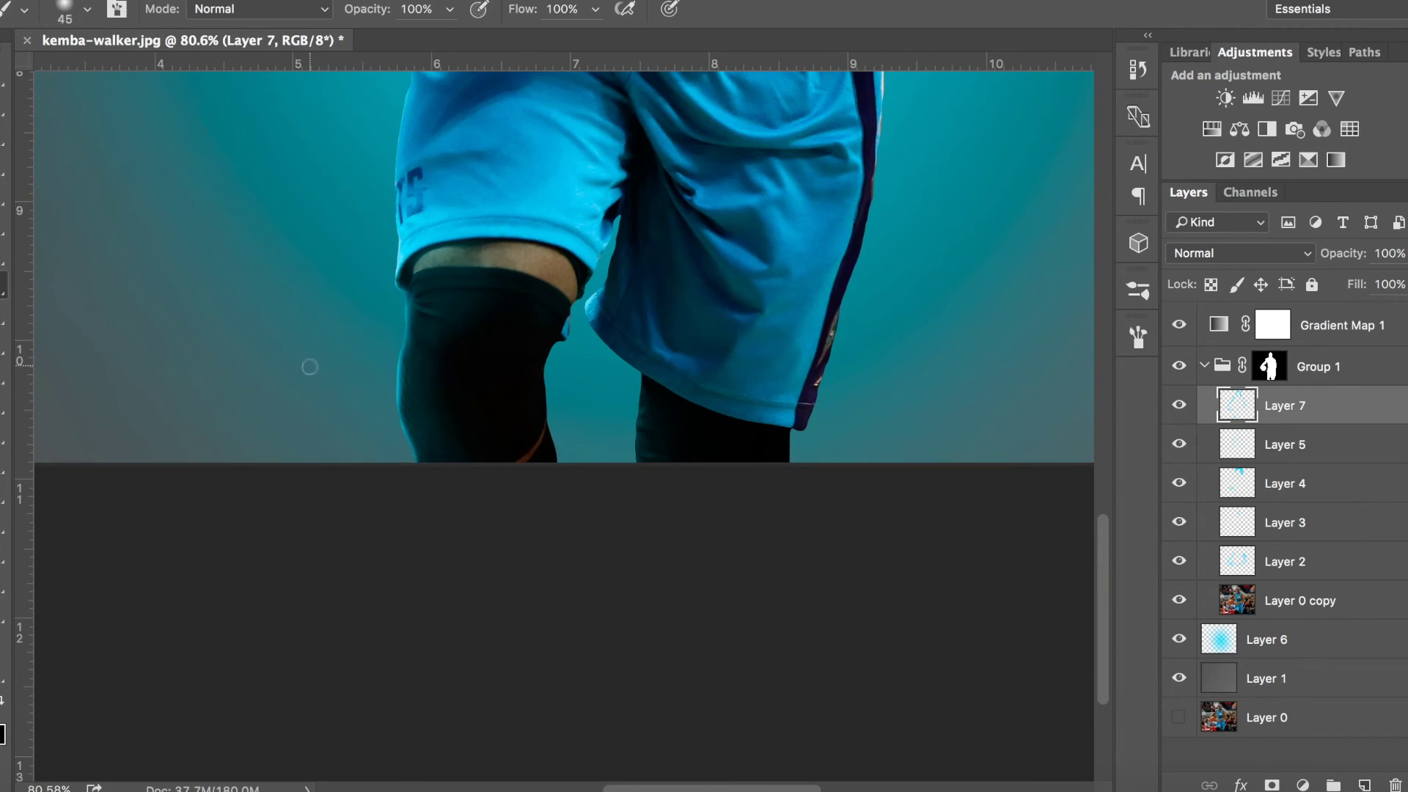
- Make Layer 7 active and enlarge the brush for the shorts and legs
left_click(435, 350, "ctrl")
left_click(455, 457, "ctrl")
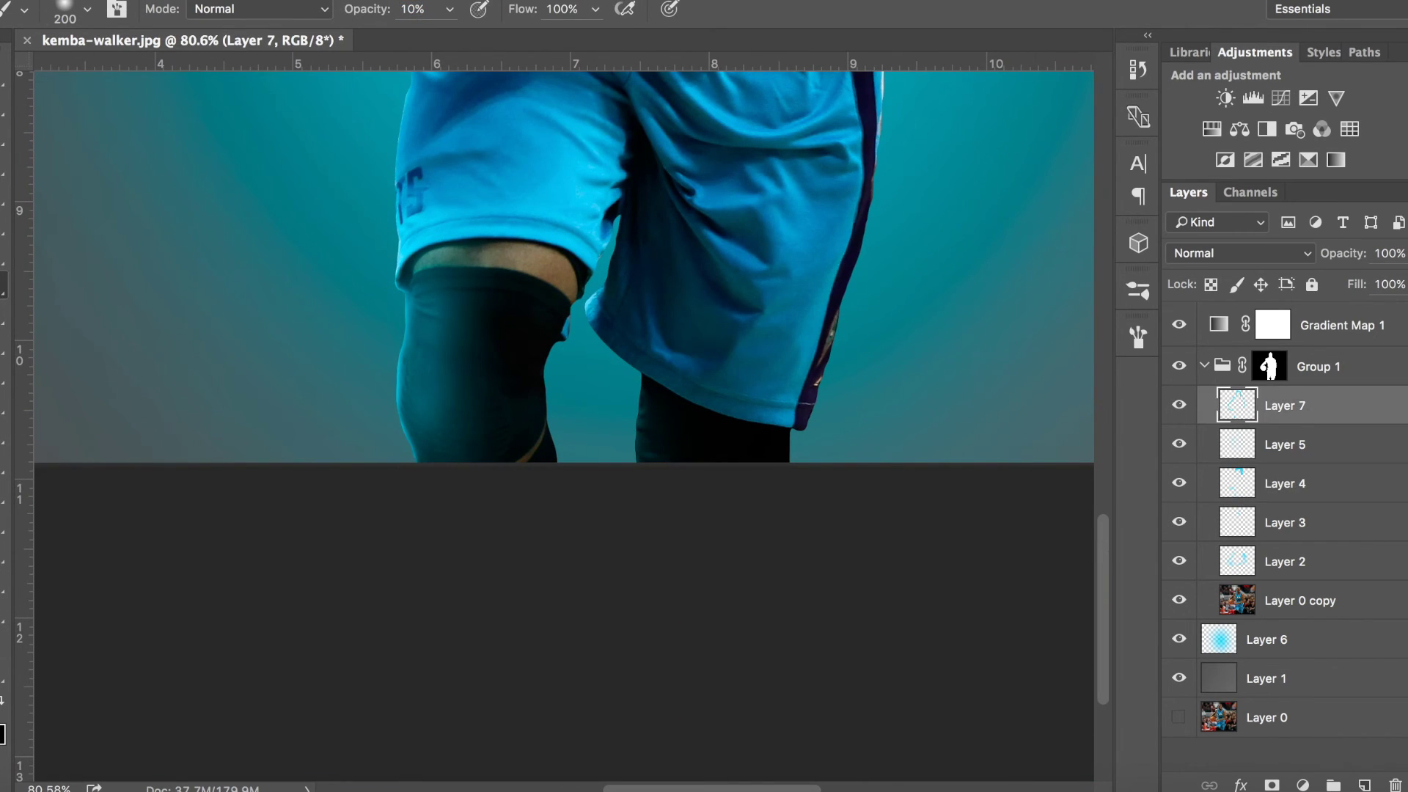
key("z")
left_click_drag(640, 385, 748, 660)
key("b")
key("bracketright")
key("bracketright")
key("bracketright")
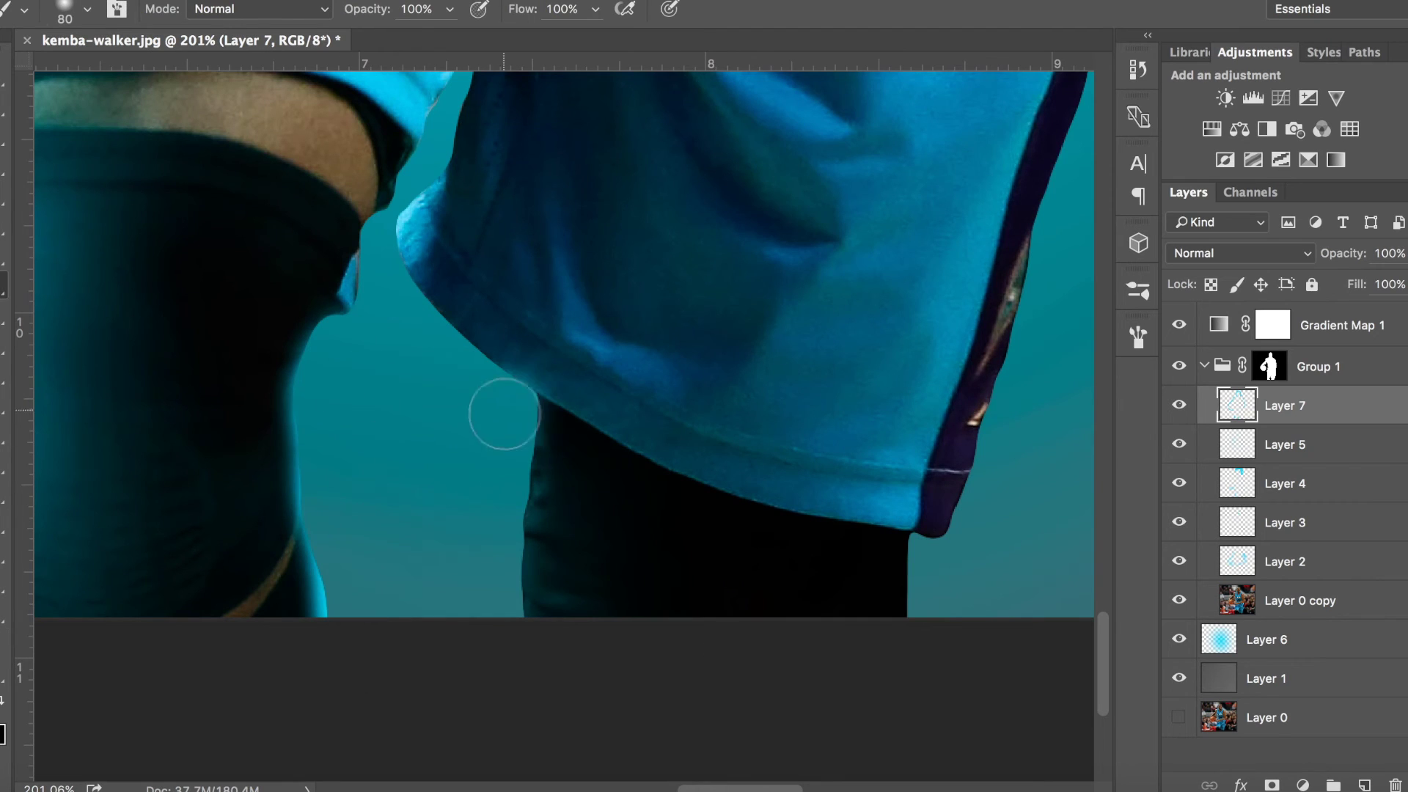
key("ctrl+0")
- Add Layer 8 in Overlay mode and paint a light-blue stroke down the shorts
left_click_drag(660, 587, 734, 587)
key("b")
left_click(1364, 785)
left_click_drag(528, 323, 569, 349)
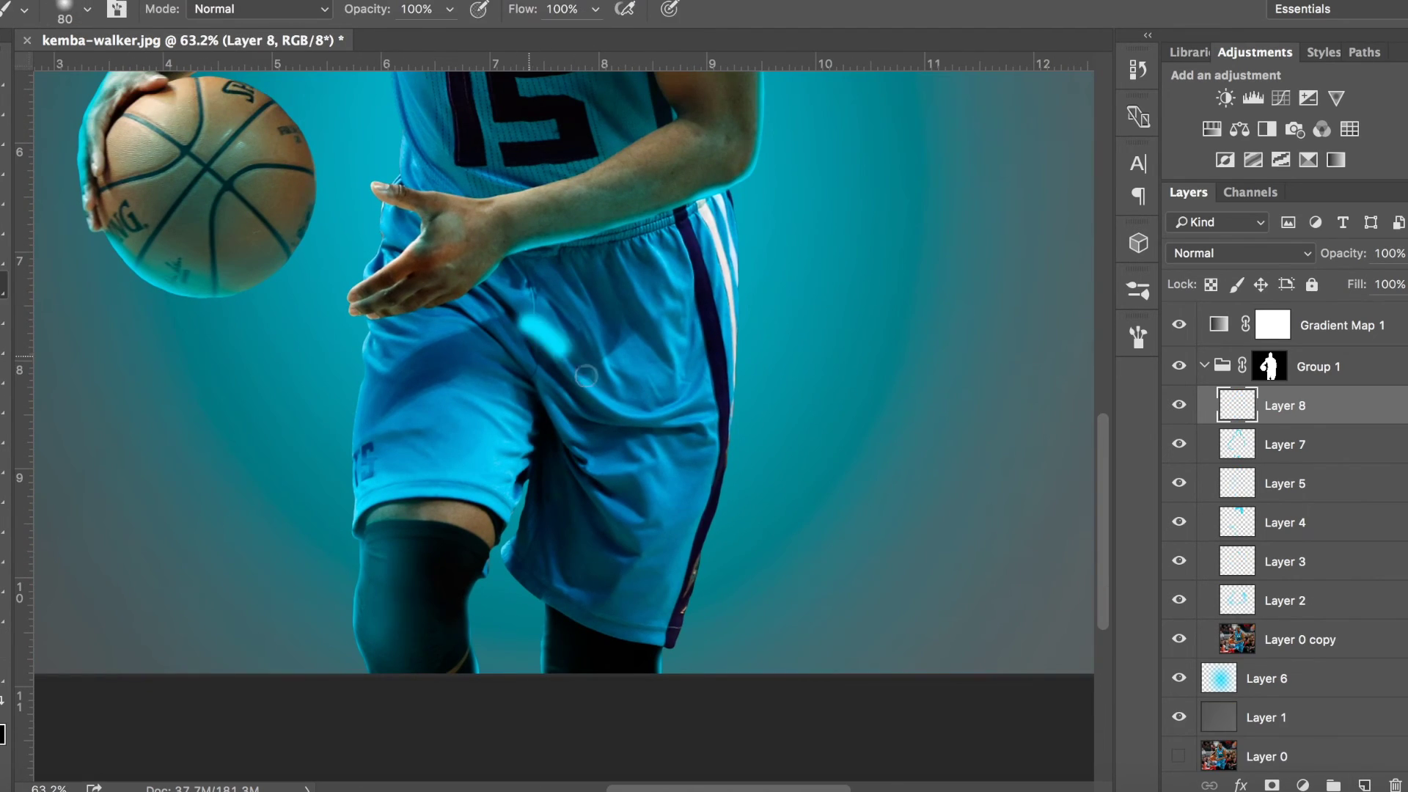
left_click(1240, 253)
left_click(1235, 496)
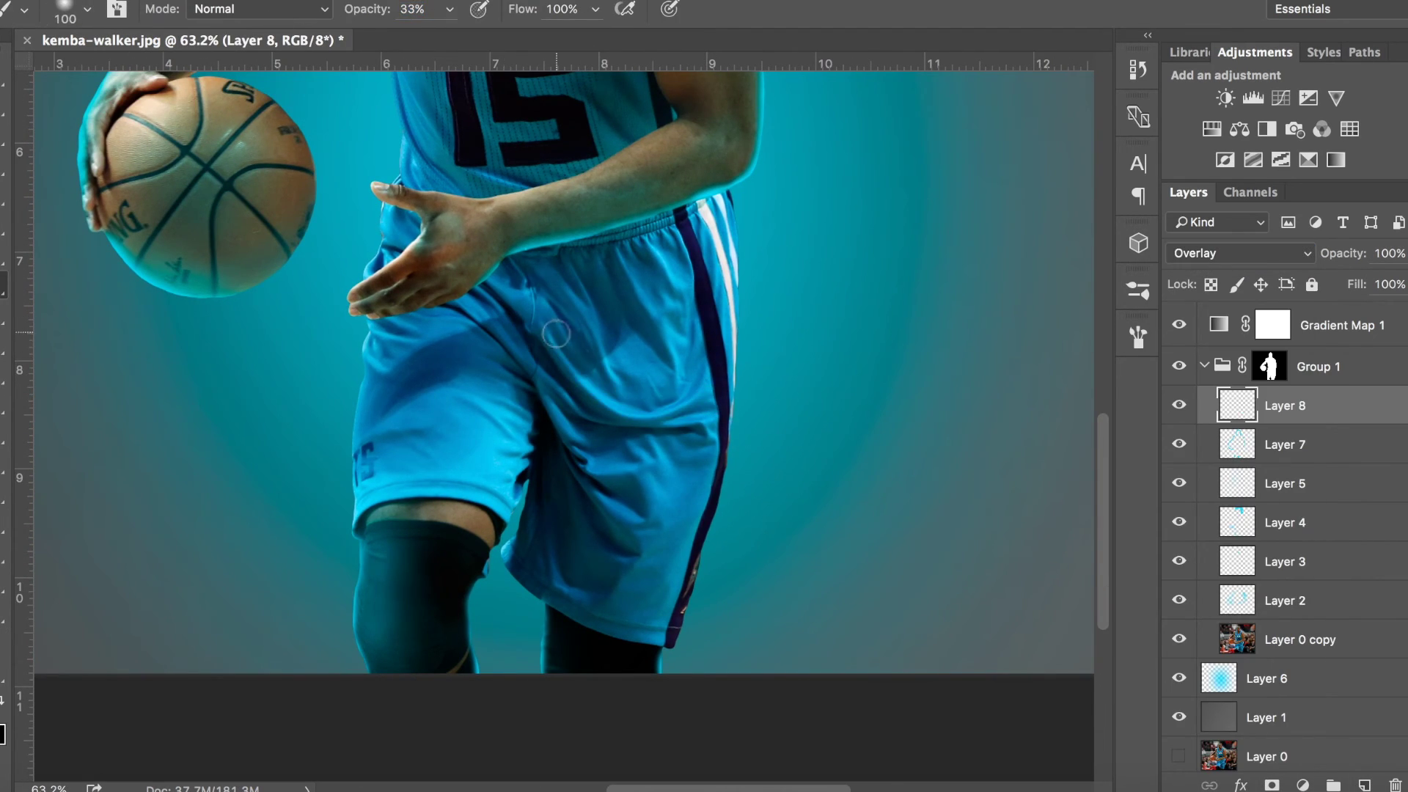
left_click_drag(556, 333, 623, 620)
- Fit the image on screen, make Layer 4 active and enlarge the brush to 150
scroll(532, 327, "up", 5)
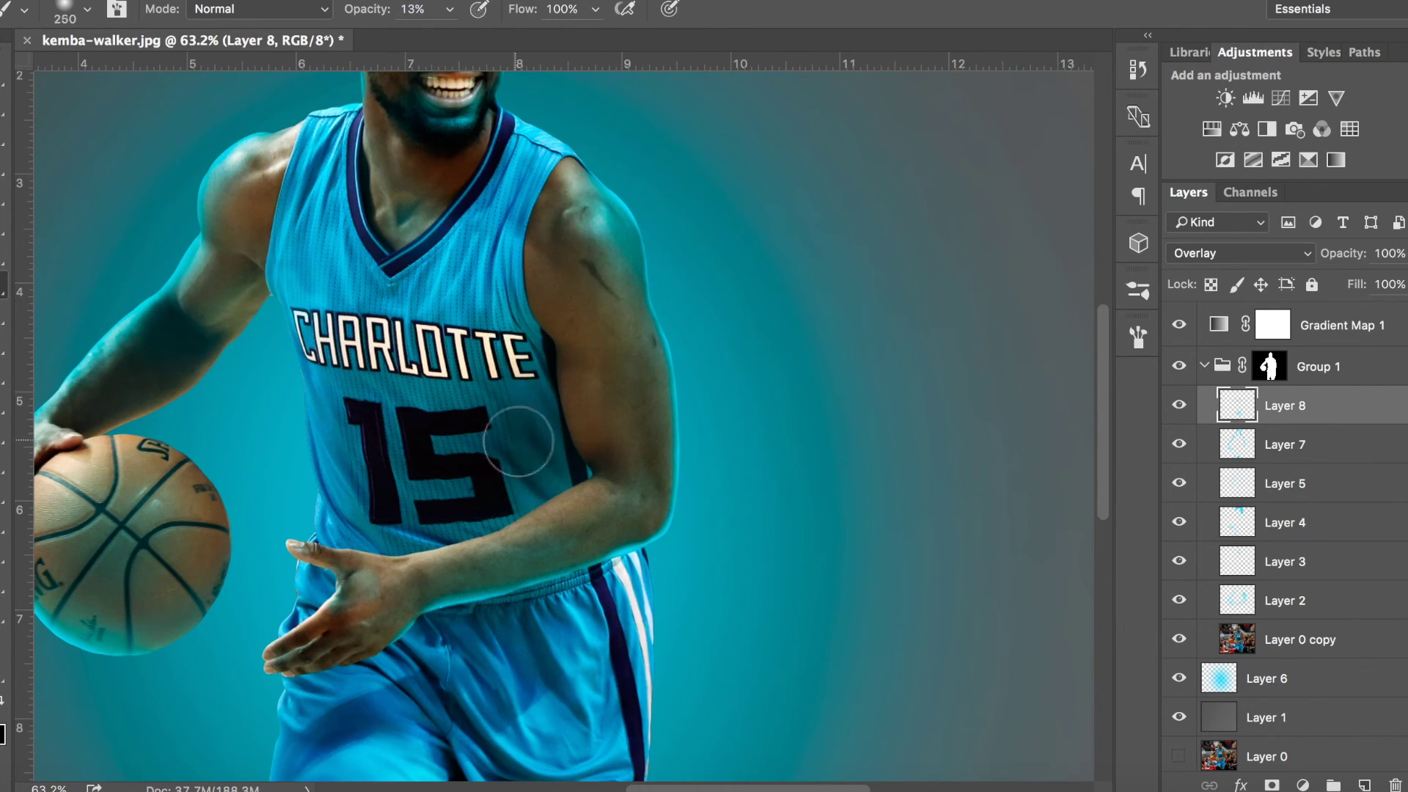
key("ctrl+0")
scroll(732, 190, "up", 5)
scroll(731, 190, "up", 5)
left_click(1285, 523)
key("bracketright")
key("z")
key("ctrl+0")
key("alt+bracketleft")
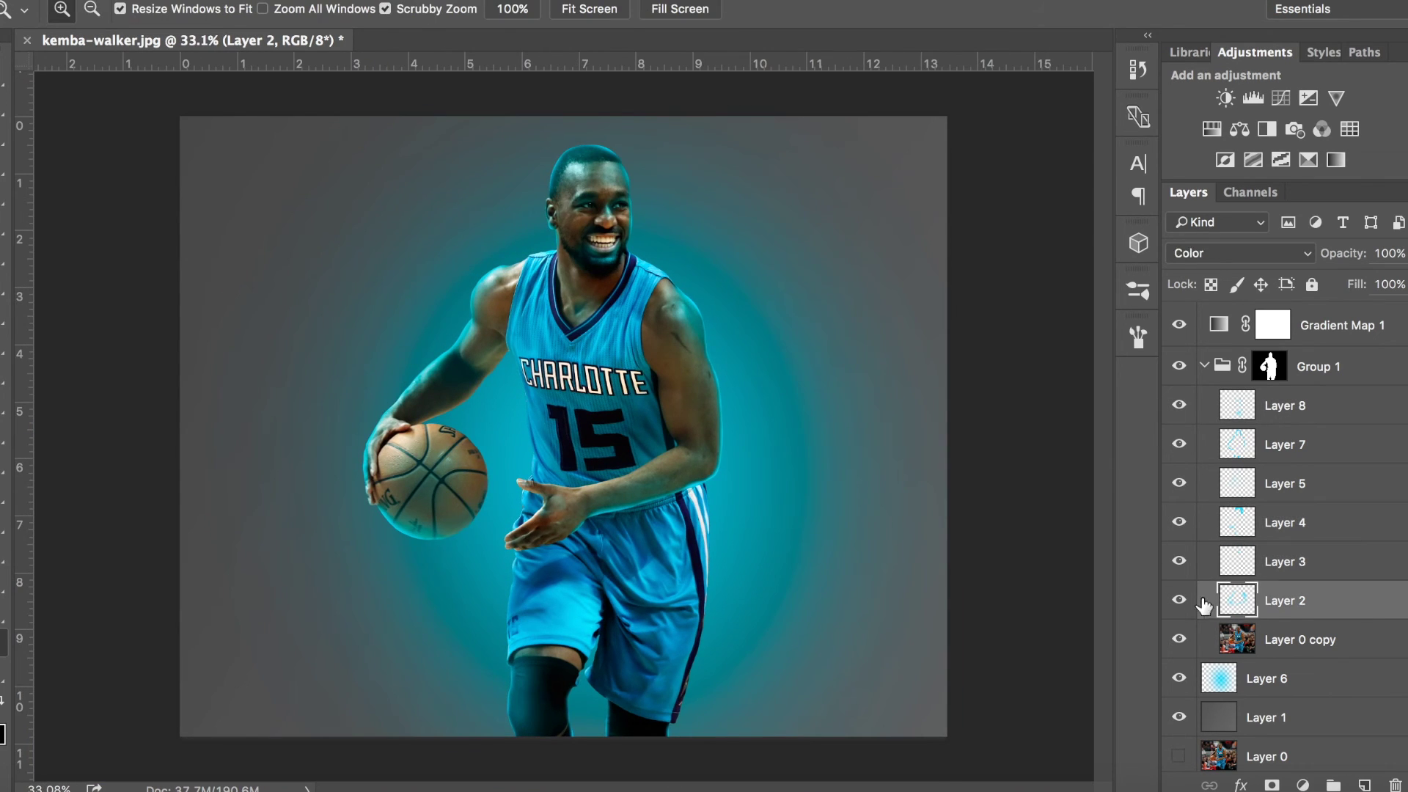
- Zoom in on the mouth and lightly brush the player's teeth whiter
key("alt+bracketleft")
key("alt+bracketright")
key("alt+bracketright")
key("alt+bracketright")
key("e")
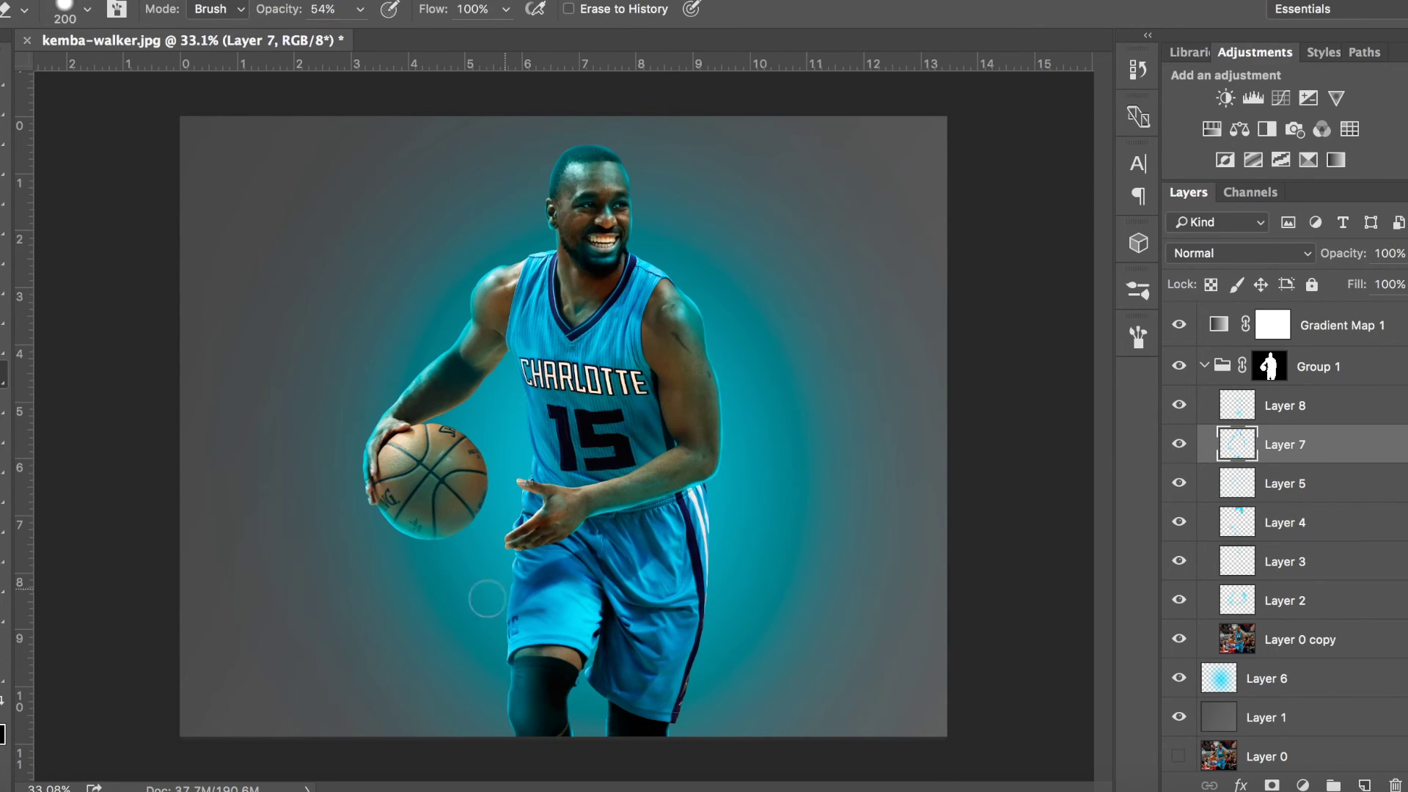
key("z")
scroll(594, 242, "up", 10)
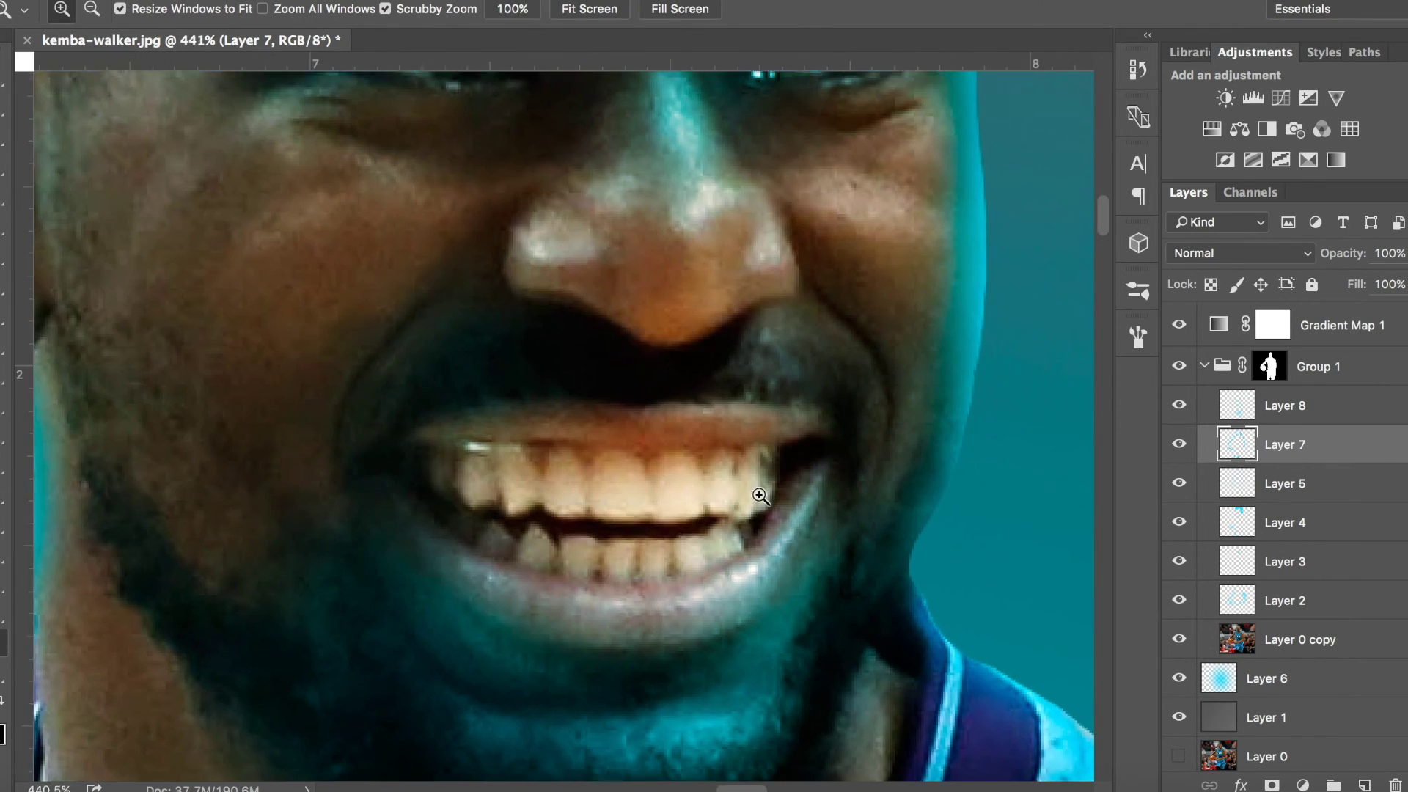
key("b")
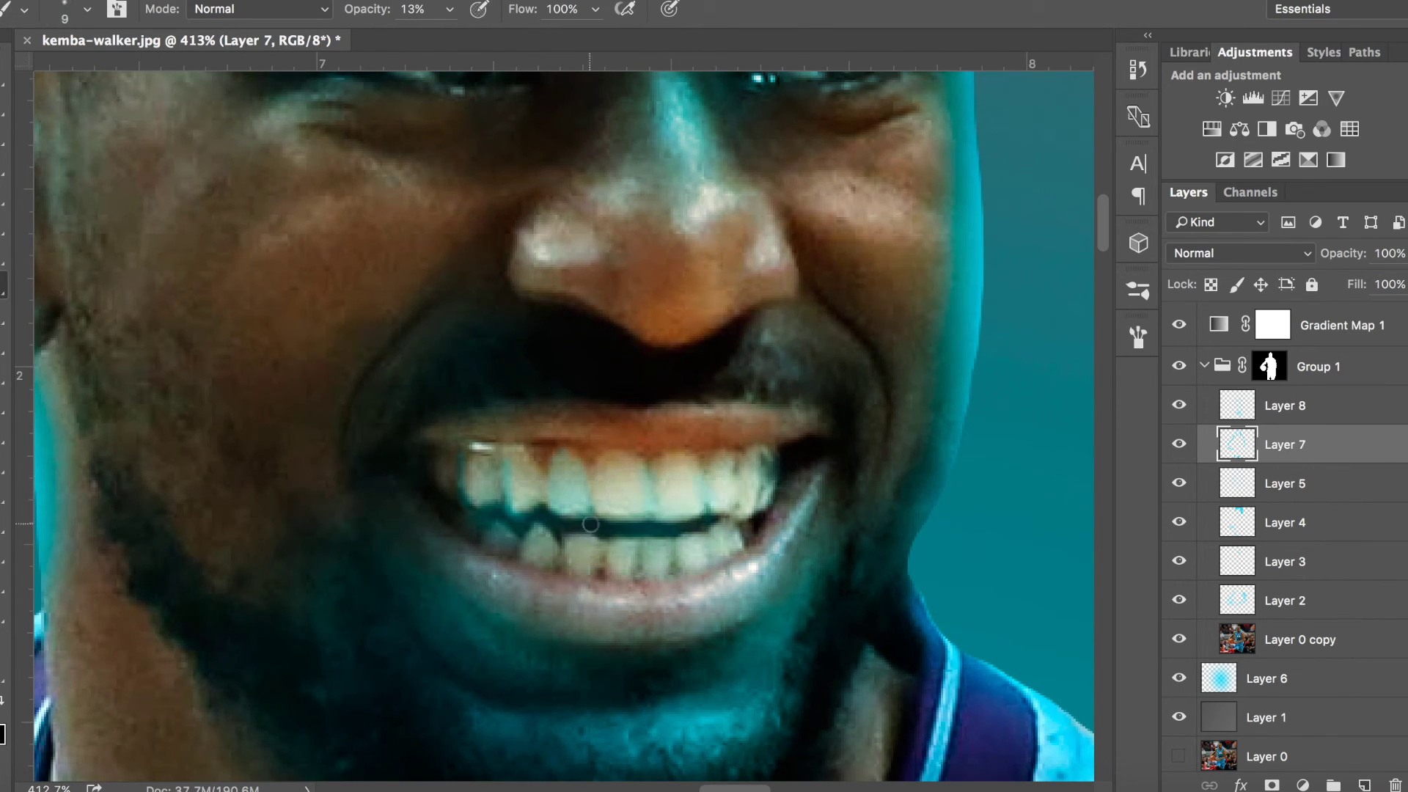
scroll(611, 202, "down", 10)
key("e")
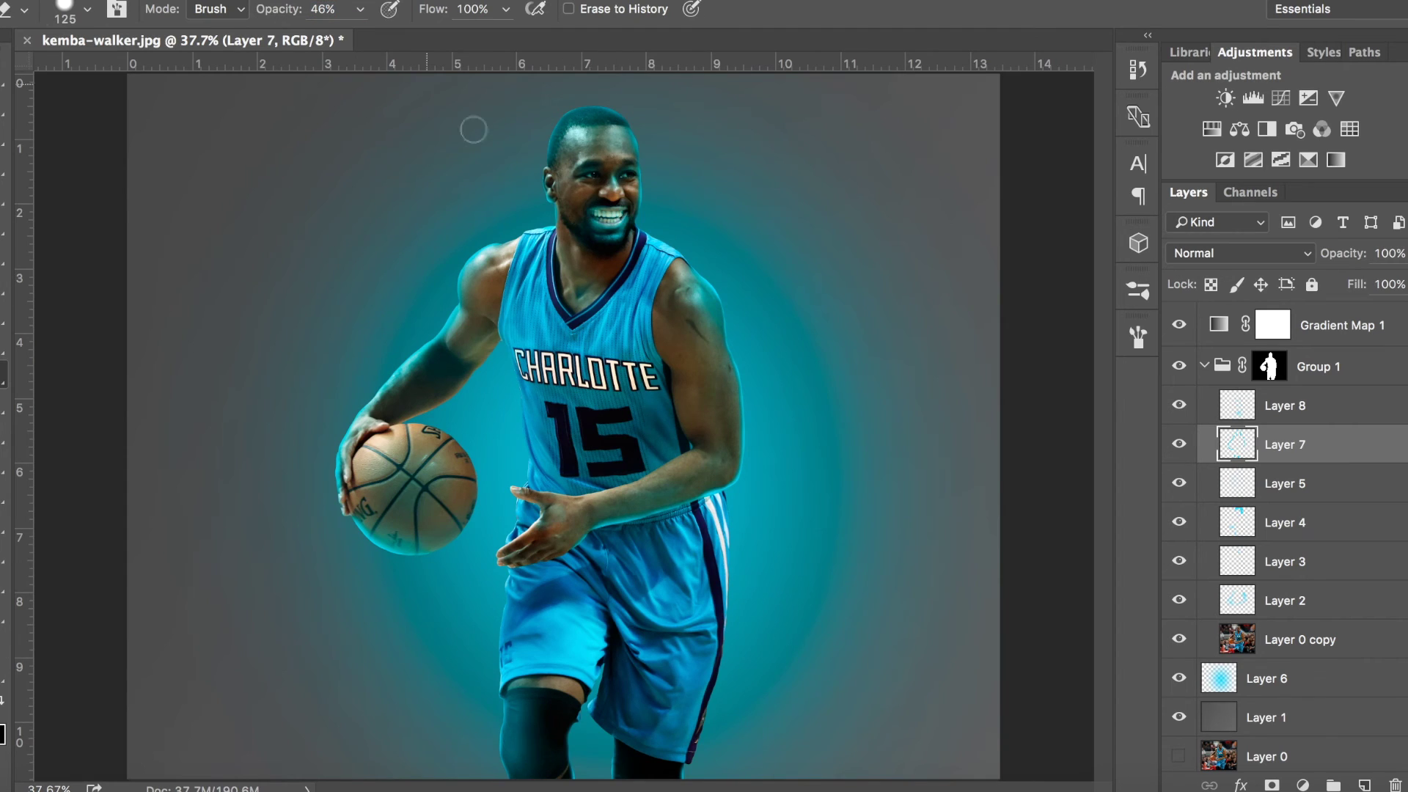
- Show Layer 7 again, make it active and set the brush to full strength
left_click(1179, 444)
key("alt+bracketright")
key("alt+bracketleft")
key("alt+bracketleft")
key("b")
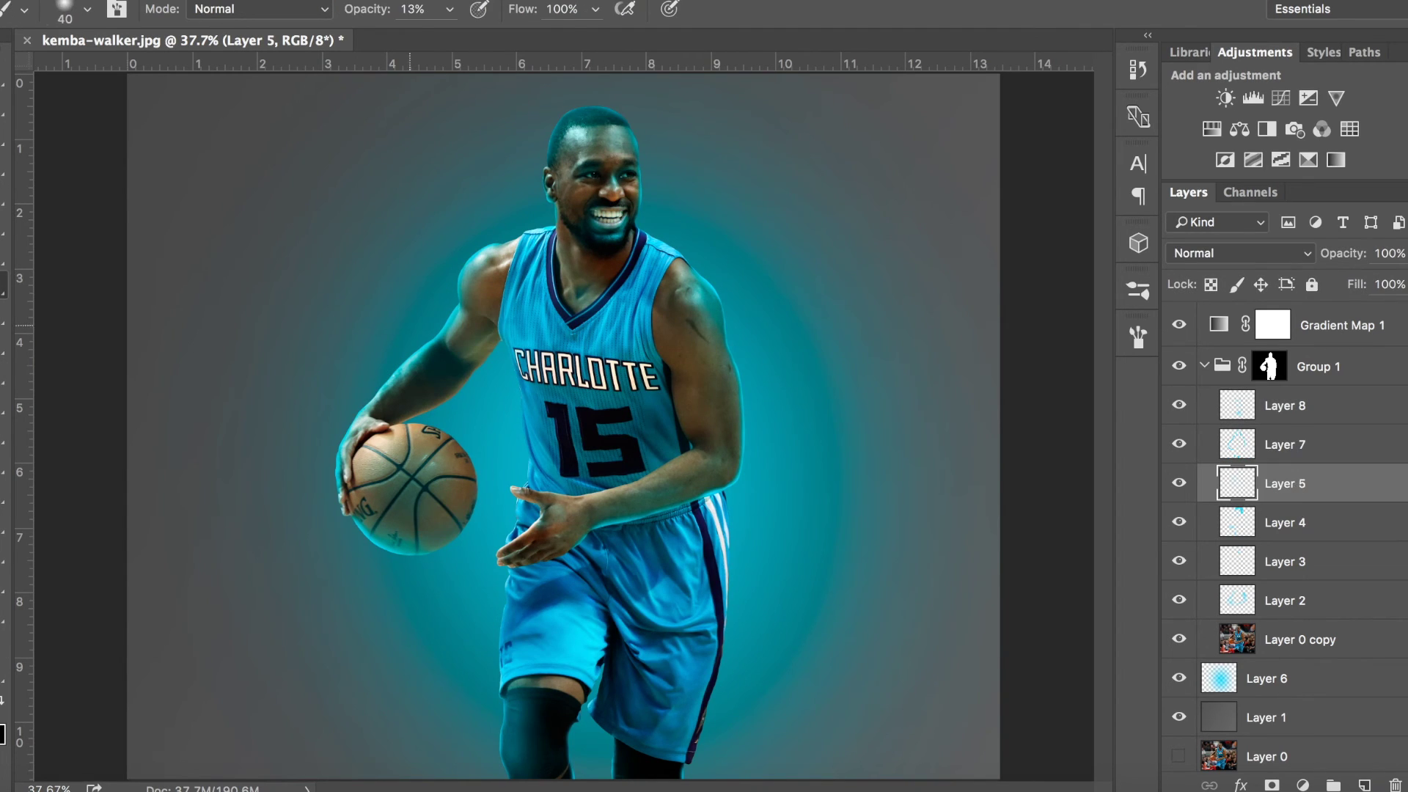
key("0")
key("alt+bracketright")
scroll(457, 403, "up", 5)
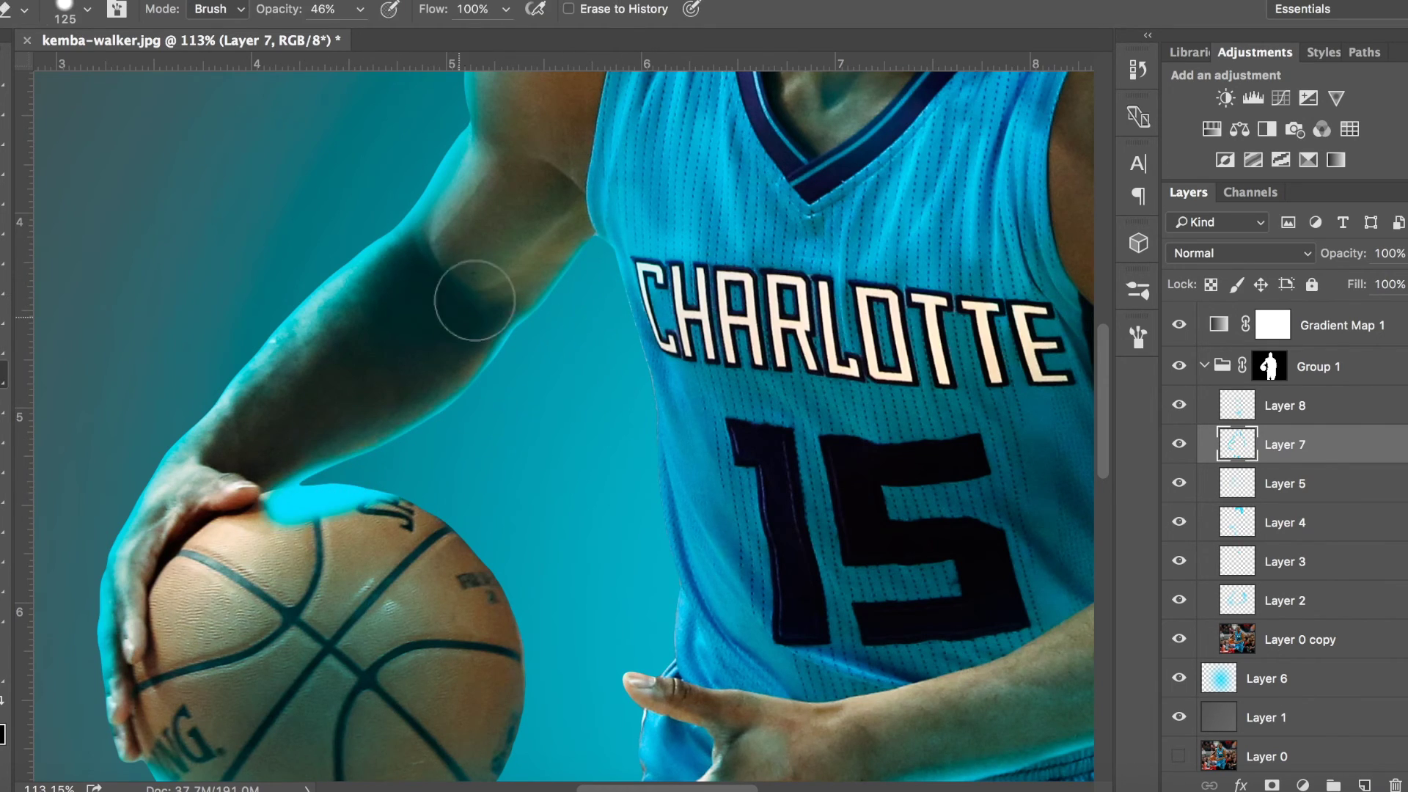
scroll(807, 412, "down", 2)
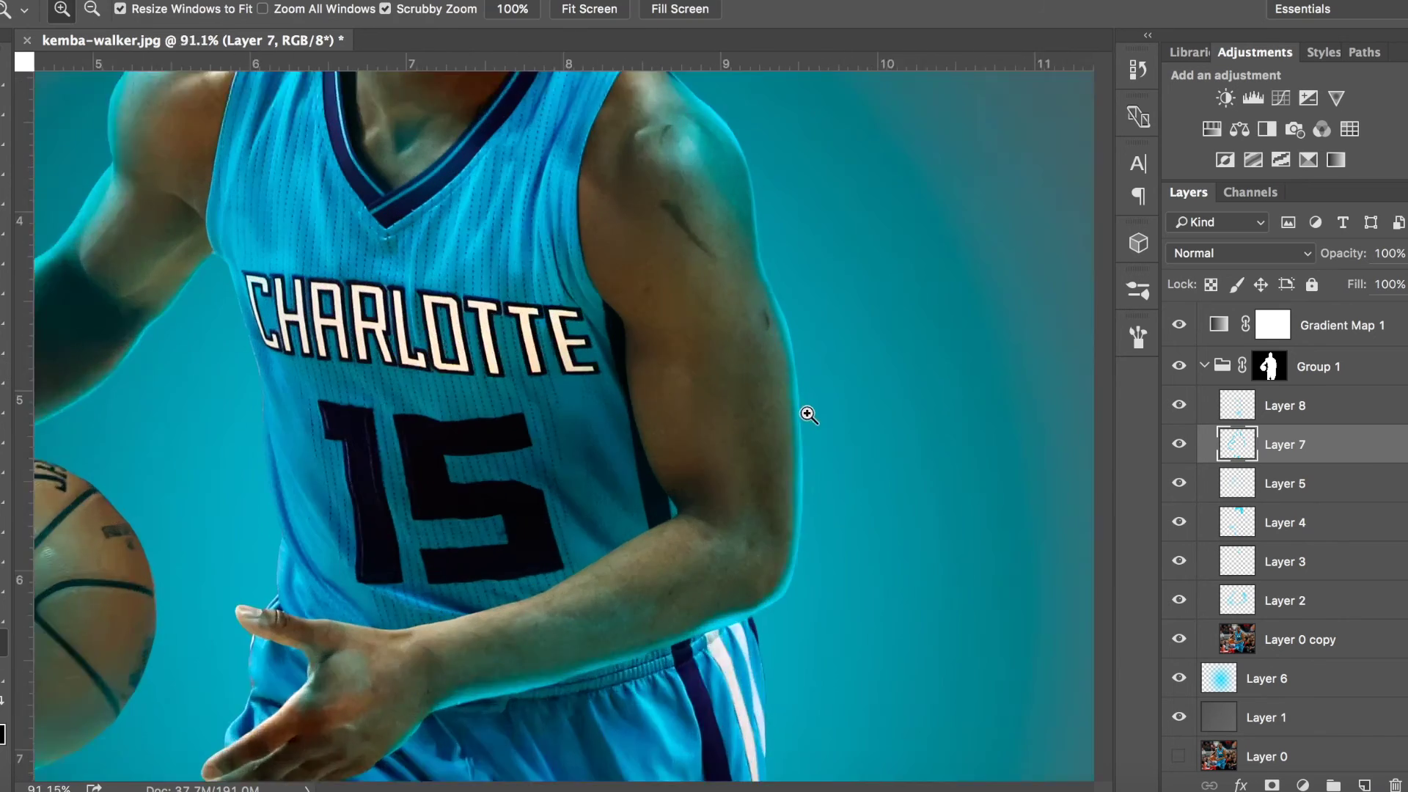
scroll(807, 411, "up", 2)
key("b")
- Paint cyan glow strokes along the arm on Layer 7, erasing the excess
mouse_move(616, 169)
left_mouse_down()
mouse_move(609, 572)
mouse_move(660, 733)
left_mouse_up()
mouse_move(1347, 262)
left_mouse_down()
mouse_move(1286, 262)
mouse_move(1393, 253)
left_mouse_up()
key("e")
left_click_drag(550, 169, 561, 635)
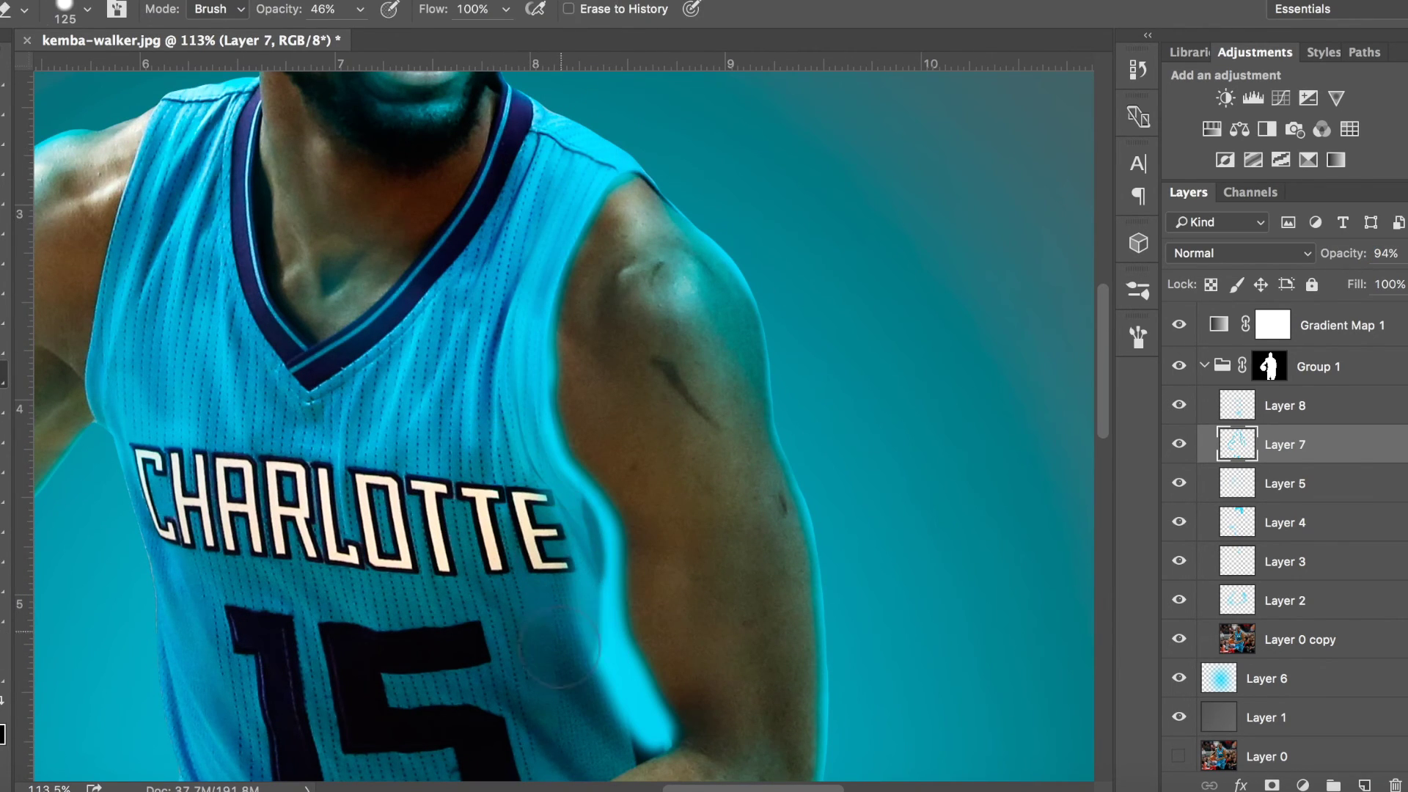
left_click_drag(1329, 253, 1296, 253)
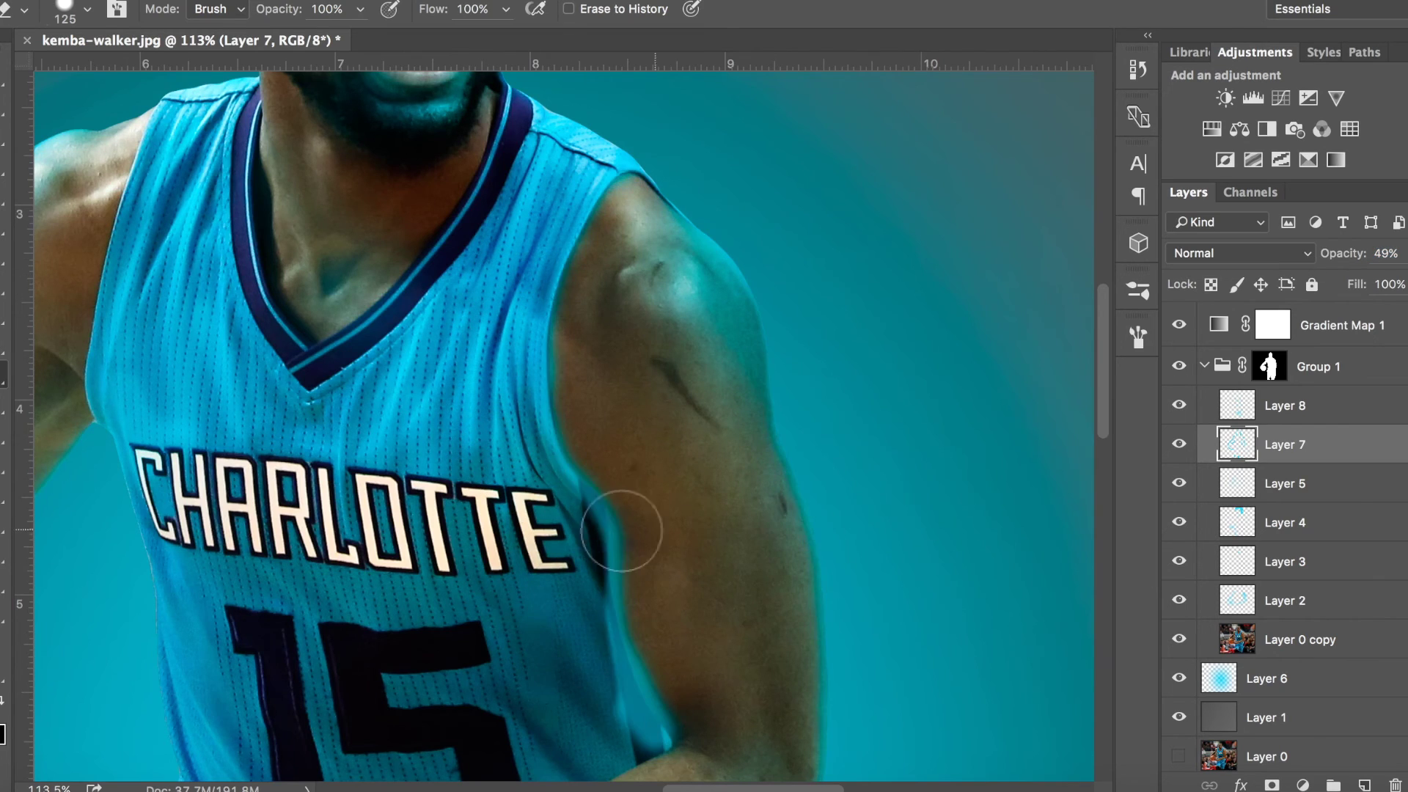
key("0")
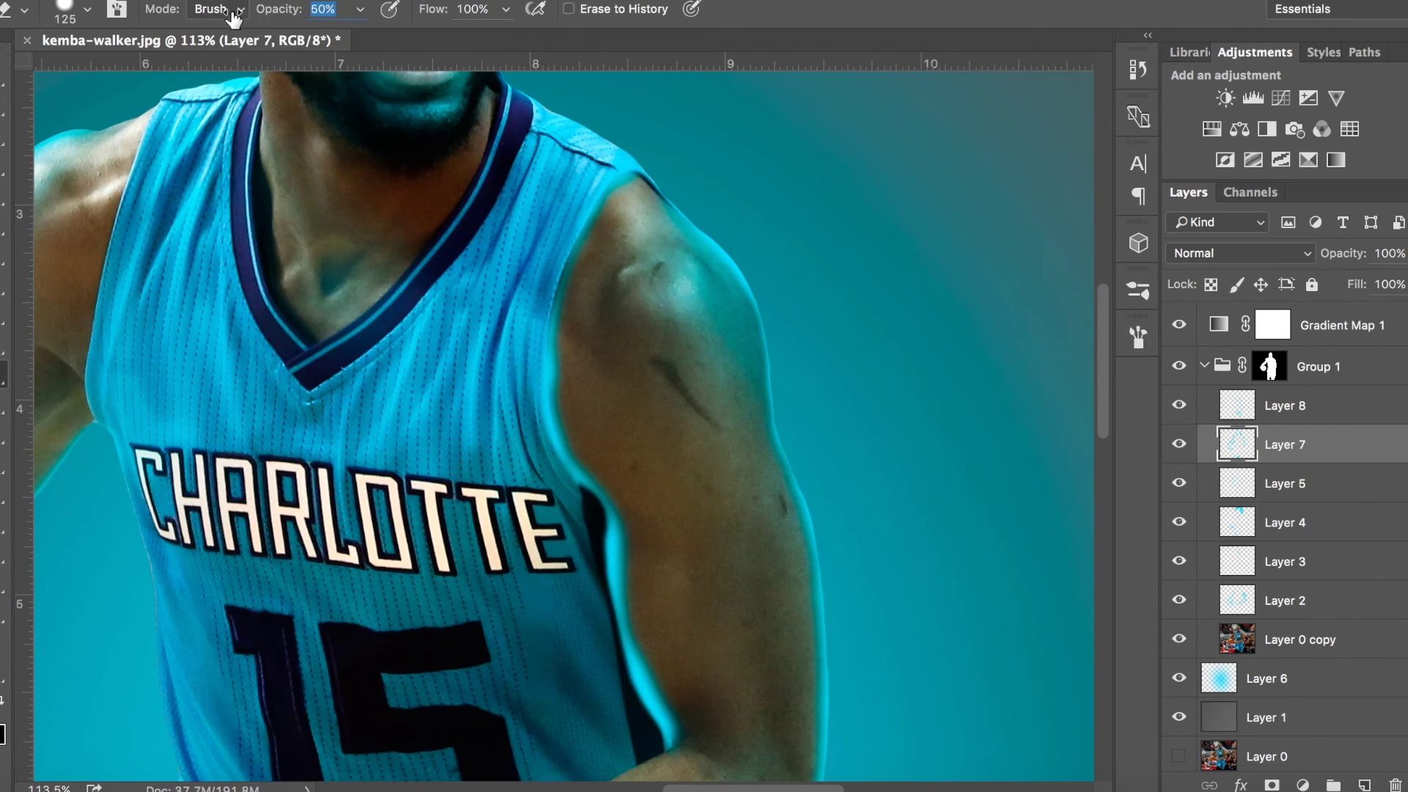
key("alt+bracketleft")
key("alt+bracketleft")
key("b")
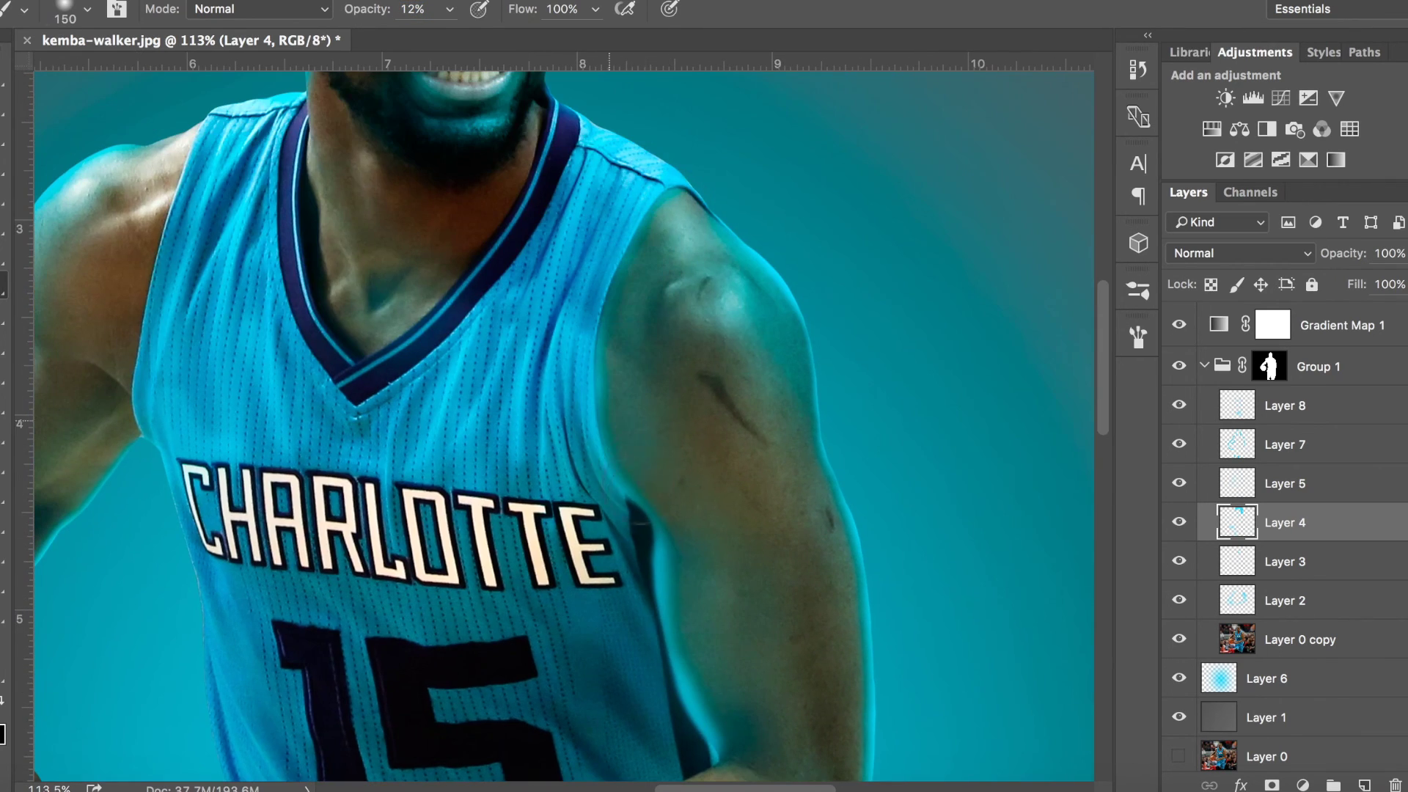
- Zoom in on the upper arm and paint a bright cyan stroke across the forearm
left_click_drag(621, 491, 620, 367)
scroll(468, 255, "down", 5)
key("e")
key("alt+bracketright")
key("alt+bracketright")
key("z")
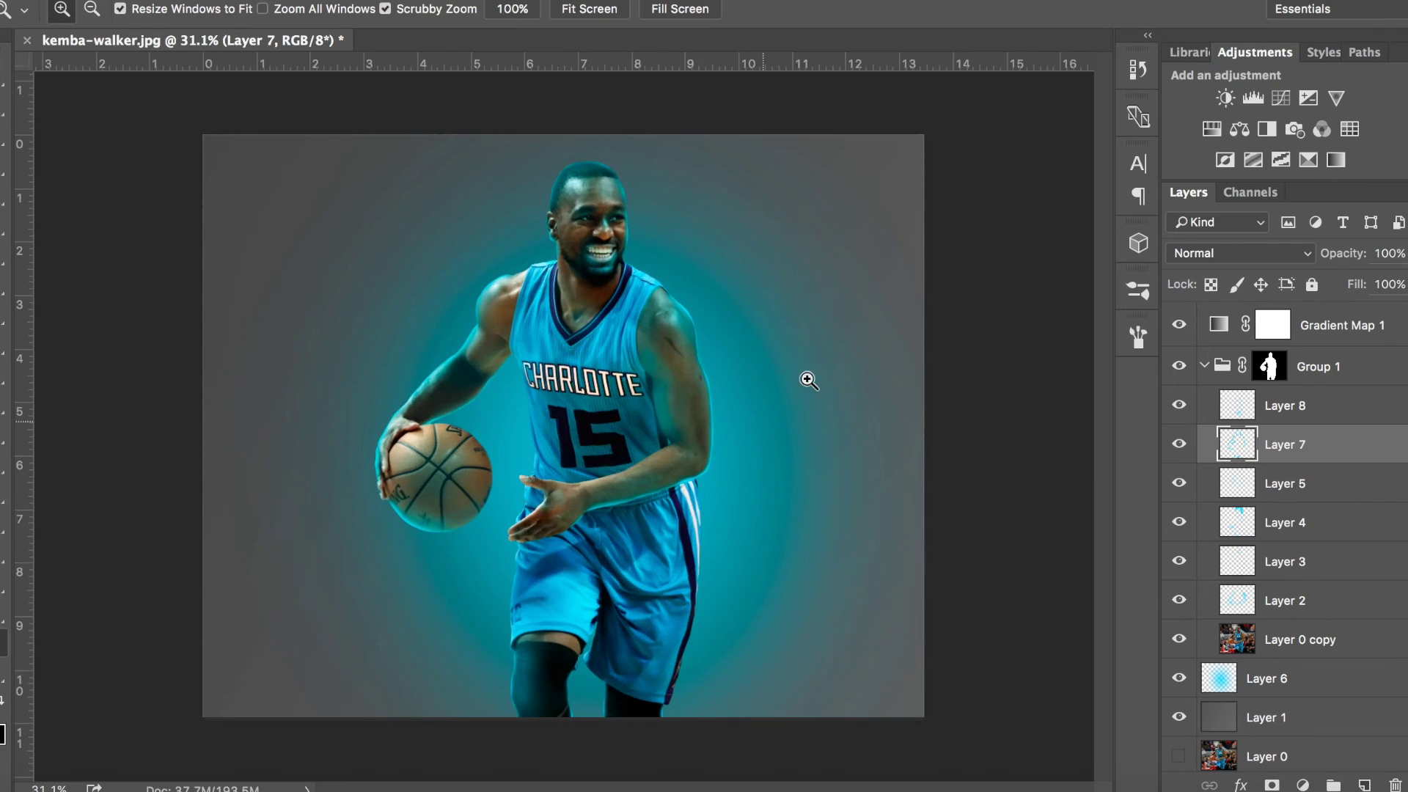
left_click_drag(807, 377, 917, 377)
key("b")
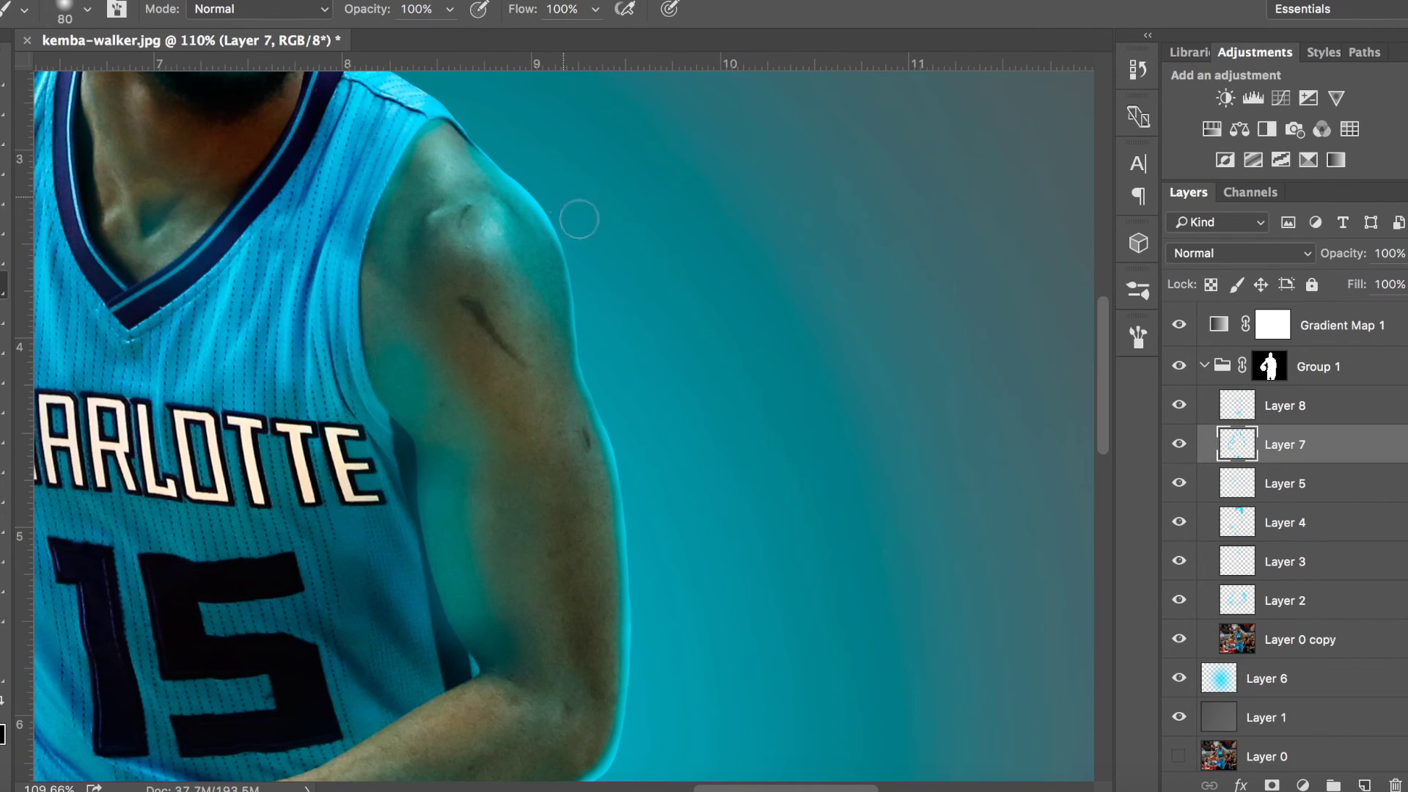
scroll(597, 297, "down", 5)
left_click_drag(491, 440, 301, 477)
scroll(301, 477, "left", 10)
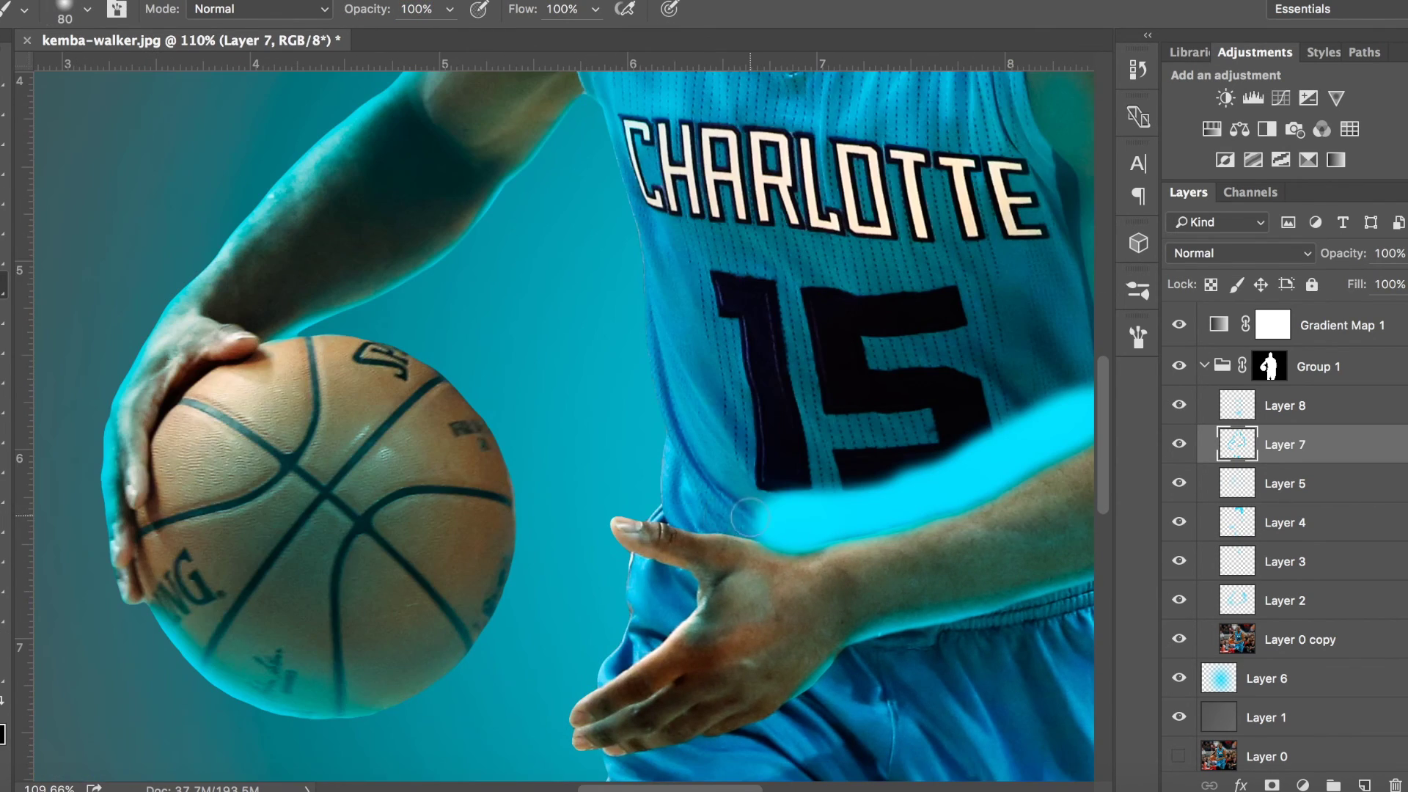
- Lower Layer 7 to 37% opacity and erase the stroke covering the jersey
key("z")
left_click_drag(917, 476, 1027, 476)
key("3")
key("7")
key("e")
mouse_move(667, 345)
left_mouse_down()
mouse_move(889, 333)
mouse_move(660, 458)
mouse_move(251, 485)
mouse_move(624, 513)
mouse_move(734, 410)
left_mouse_up()
key("h")
key("h")
key("ctrl+0")
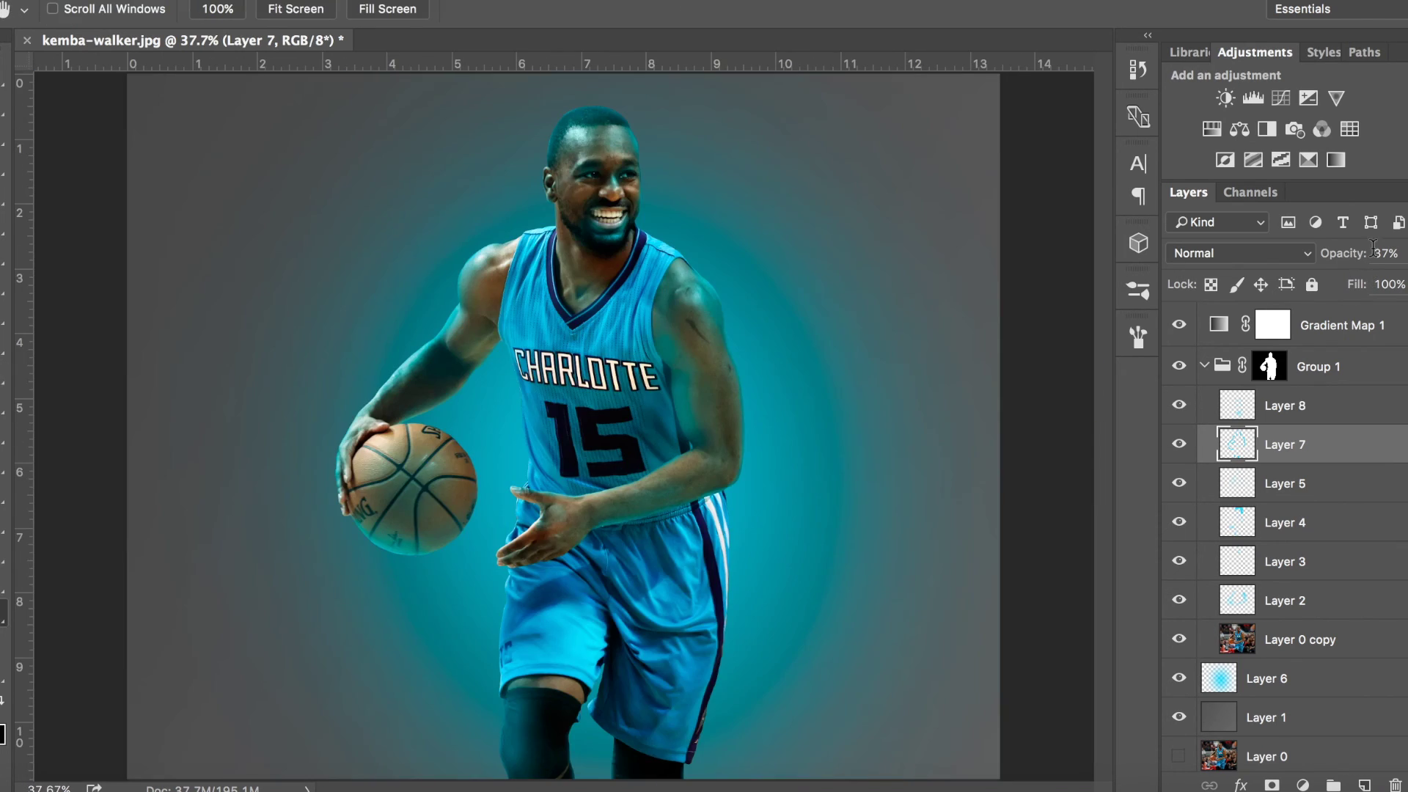
- Duplicate Layer 7 and apply a Motion Blur to the copy
key("ctrl+j")
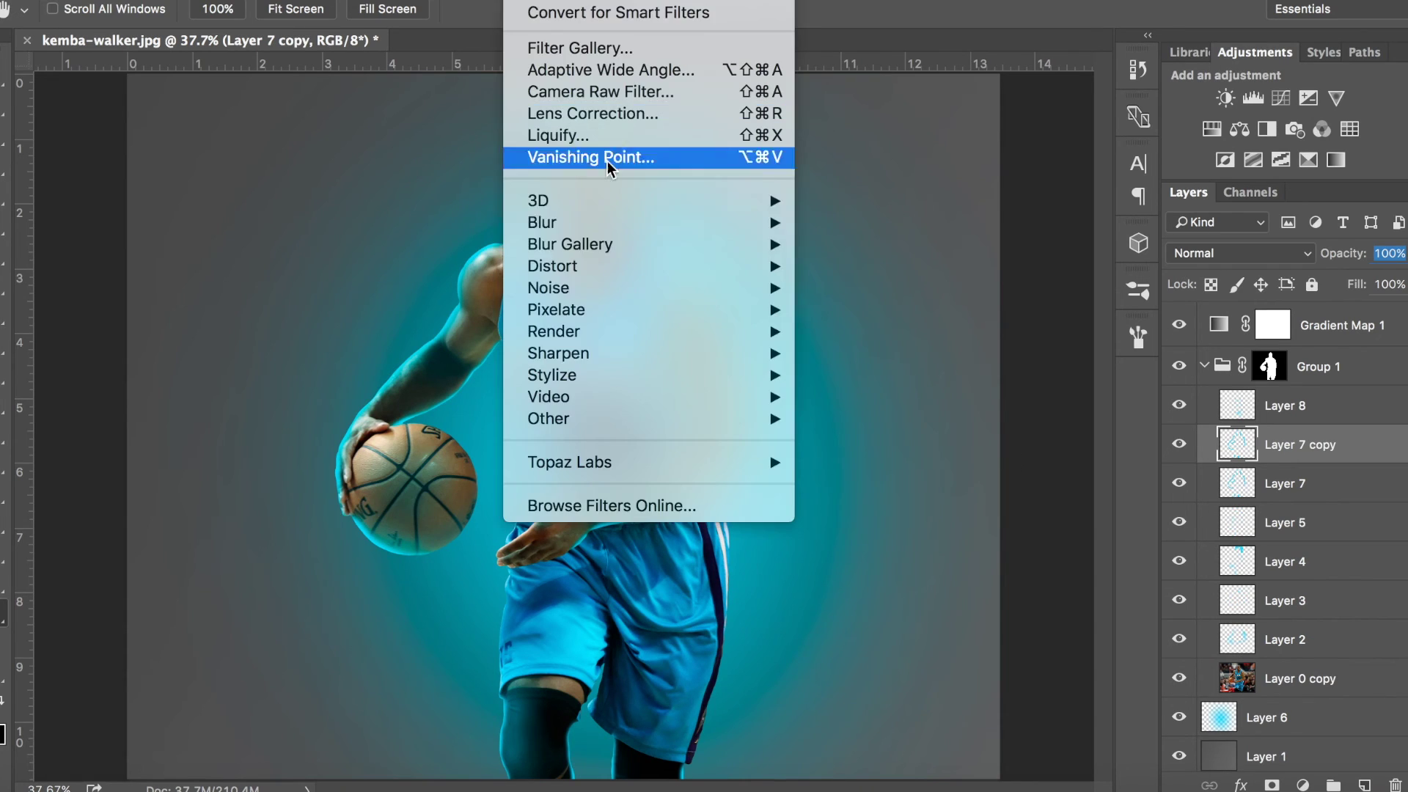
left_click(821, 323)
left_click_drag(1067, 596, 1177, 604)
key("Return")
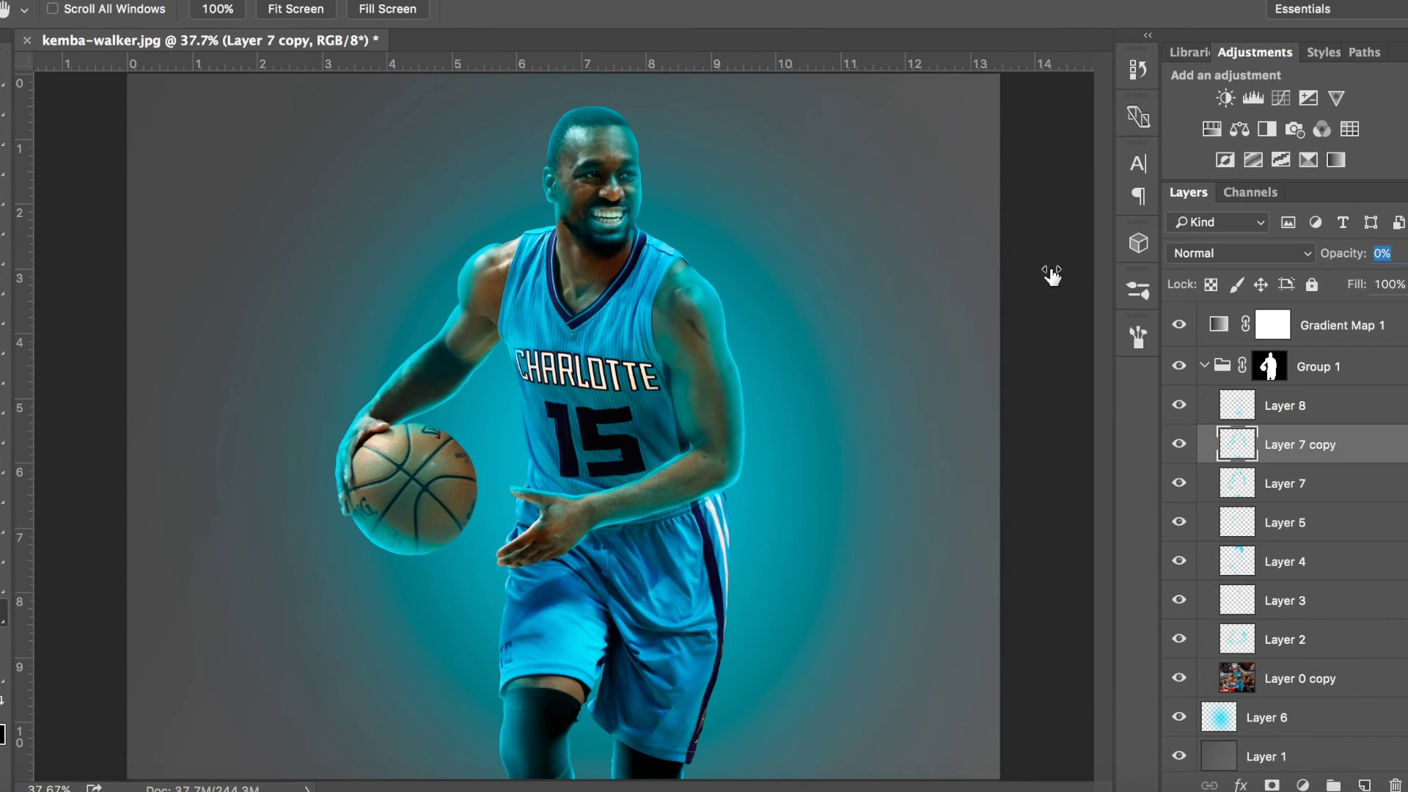
key("z")
left_click_drag(558, 602, 541, 602)
- Show Layer 8 and add Layer 9 above it in Color blend mode
left_click(1179, 405)
left_click(1287, 406)
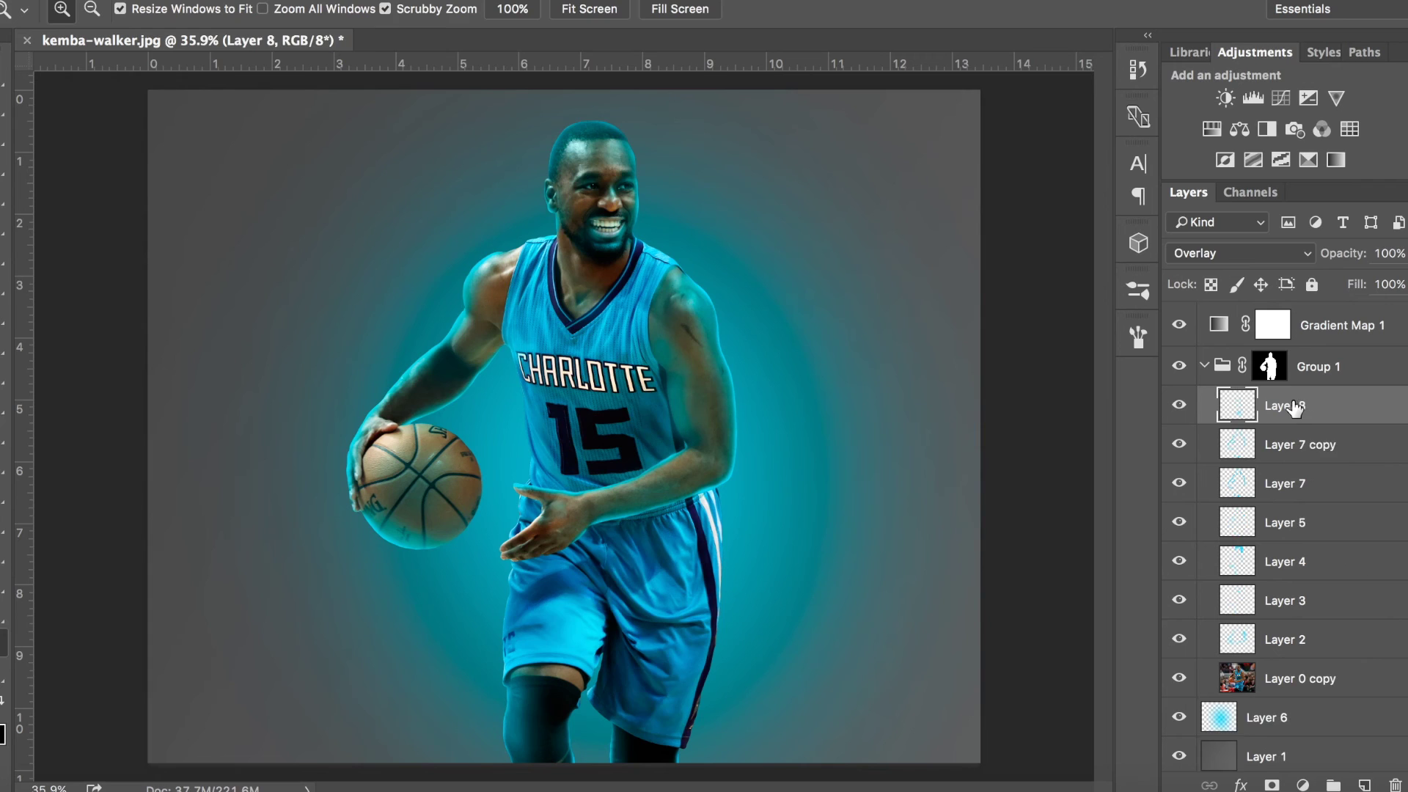
key("ctrl+shift+alt+n")
key("b")
left_click(1282, 253)
left_click(1189, 748)
- Reapply Motion Blur to Layer 7 copy with a 38° angle and 1313-pixel distance
key("z")
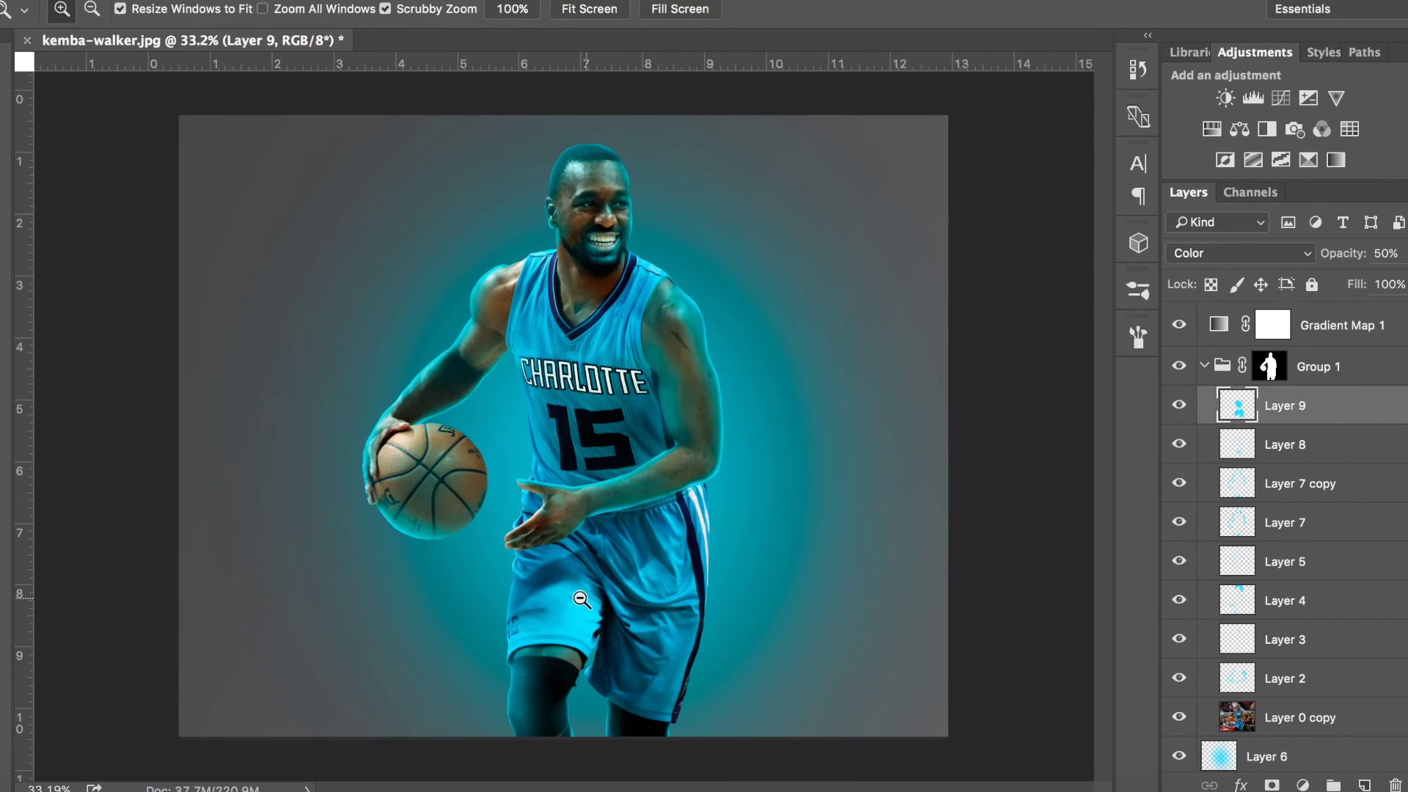
left_click(1287, 484)
left_click(849, 396)
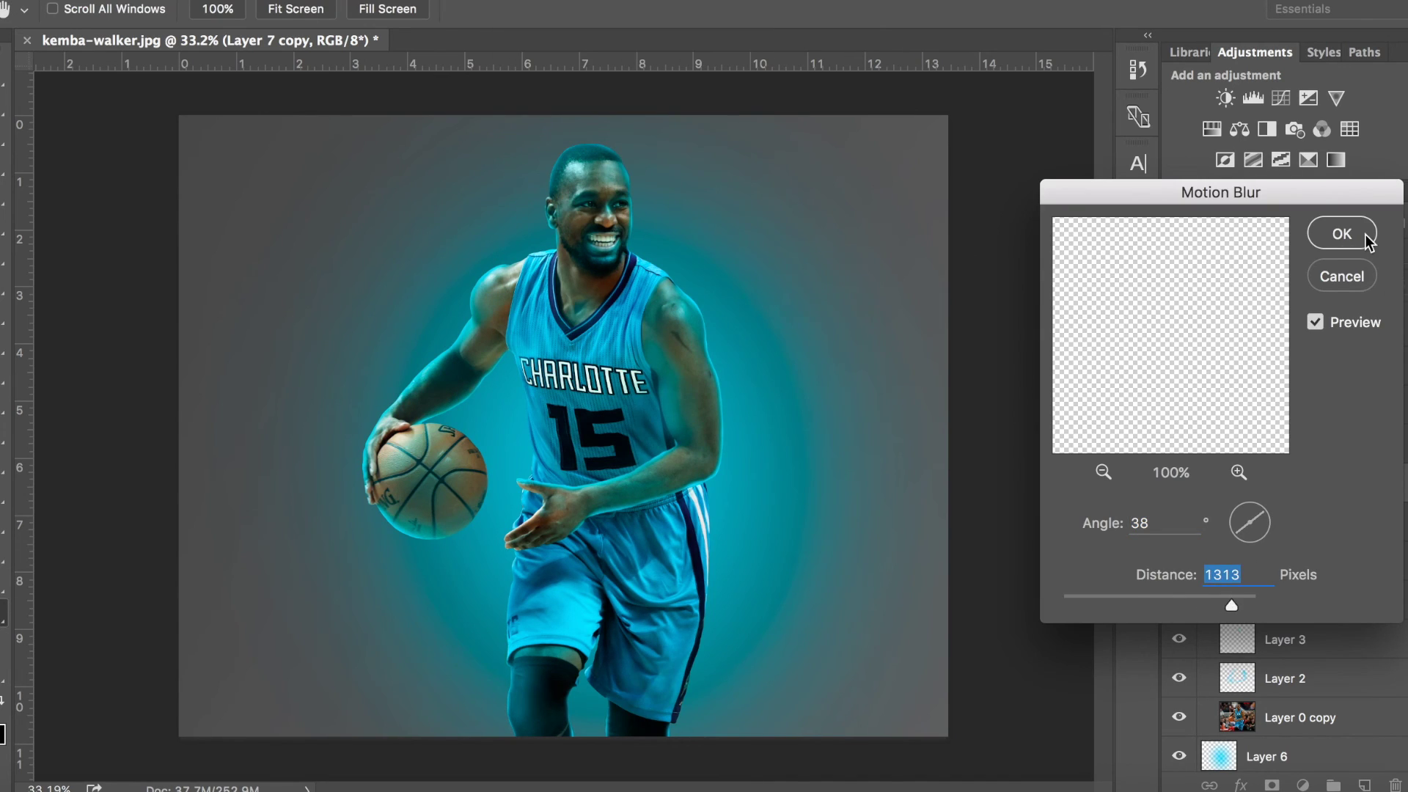
left_click(1342, 234)
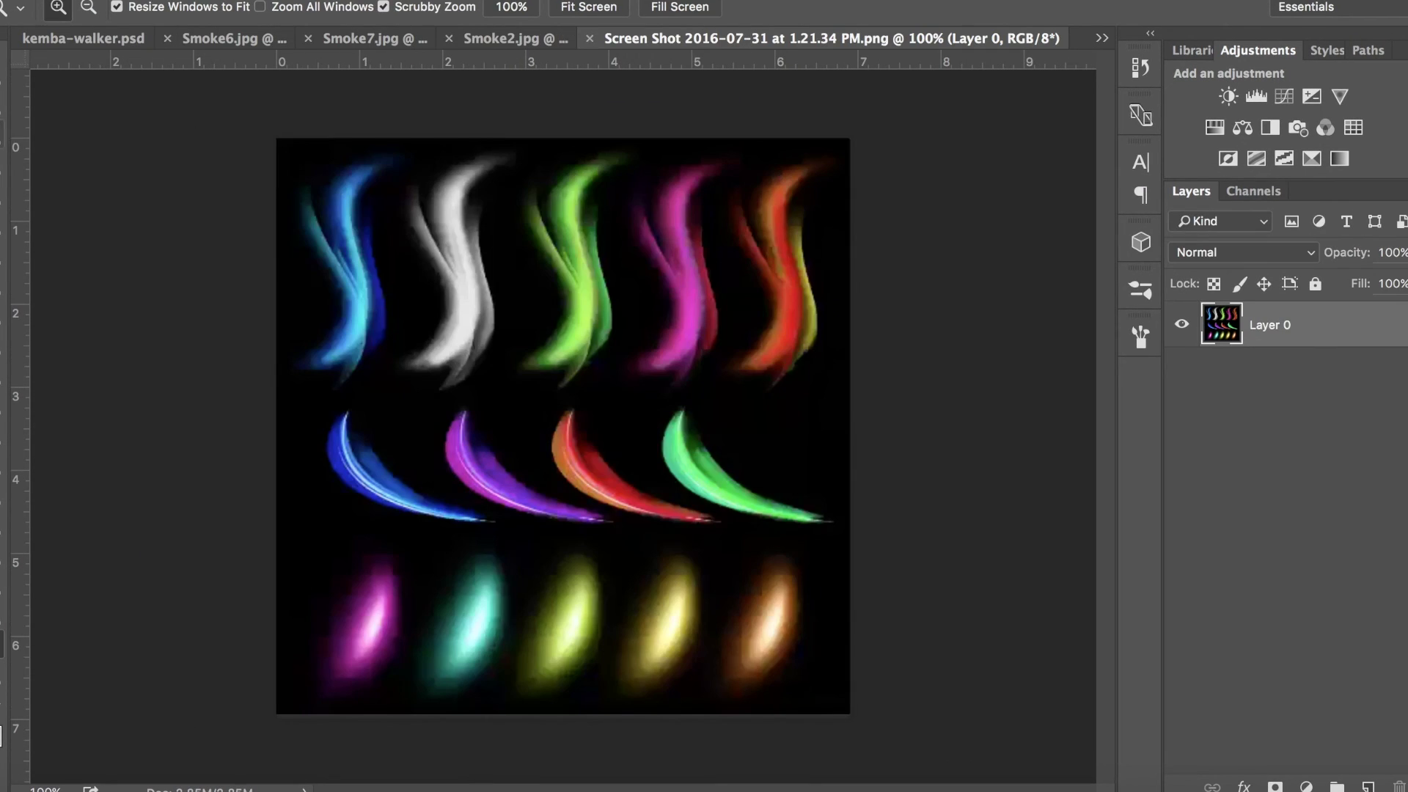
- Lasso the cyan glow blob from the screenshot and paste it into the composite as Layer 10
key("l")
left_click(431, 555)
left_click(381, 748)
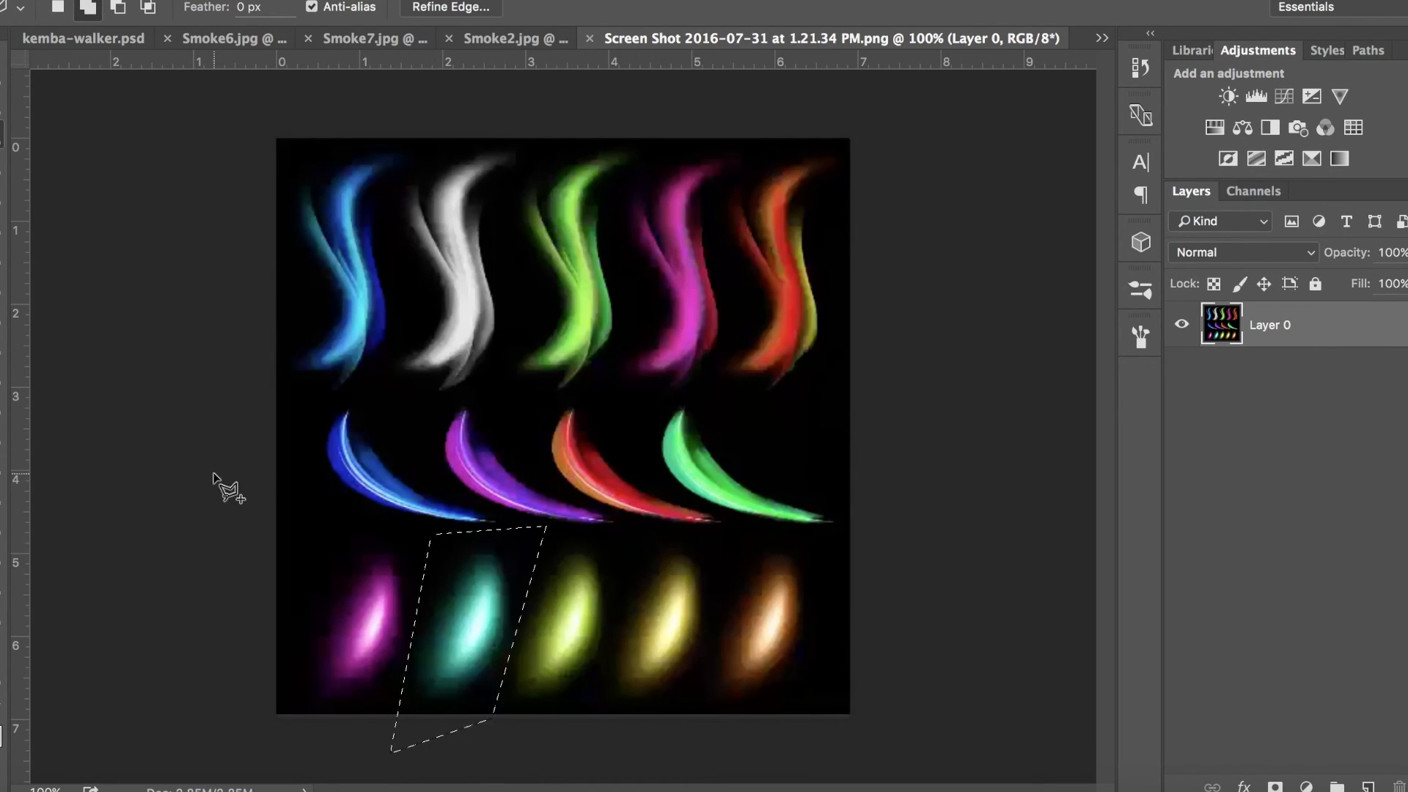
key("ctrl+c")
left_click(82, 38)
key("ctrl+v")
key("alt+shift+s")
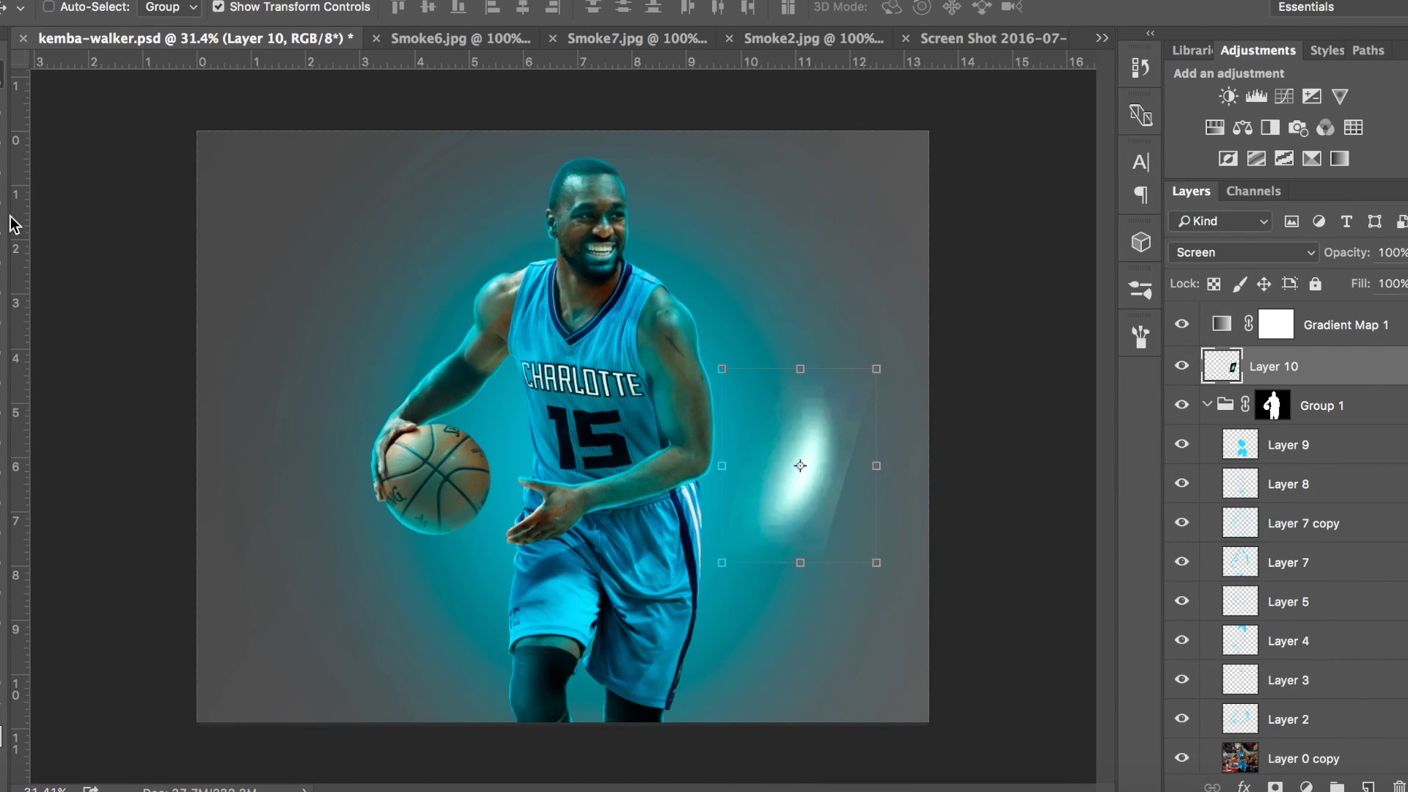
key("e")
- Rotate and place the glow streak on the player's shoulder
key("ctrl+t")
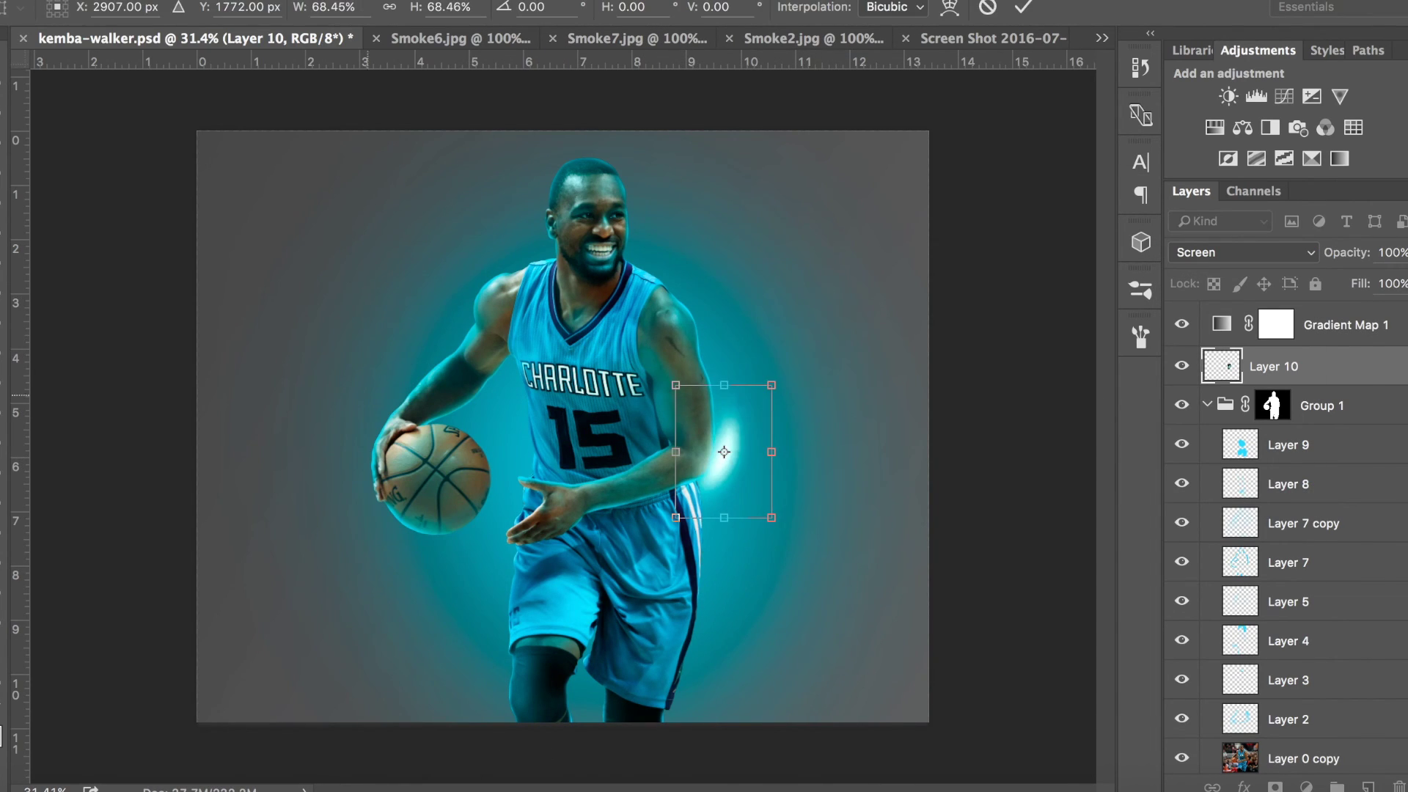
key("ctrl+plus")
key("ctrl+plus")
mouse_move(739, 598)
left_mouse_down()
mouse_move(660, 342)
mouse_move(579, 539)
left_mouse_up()
key("Return")
- Duplicate the streak, rotate the copy and position it on the upper arm and shoulder
key("ctrl+j")
key("ctrl+t")
left_click_drag(732, 433, 732, 726)
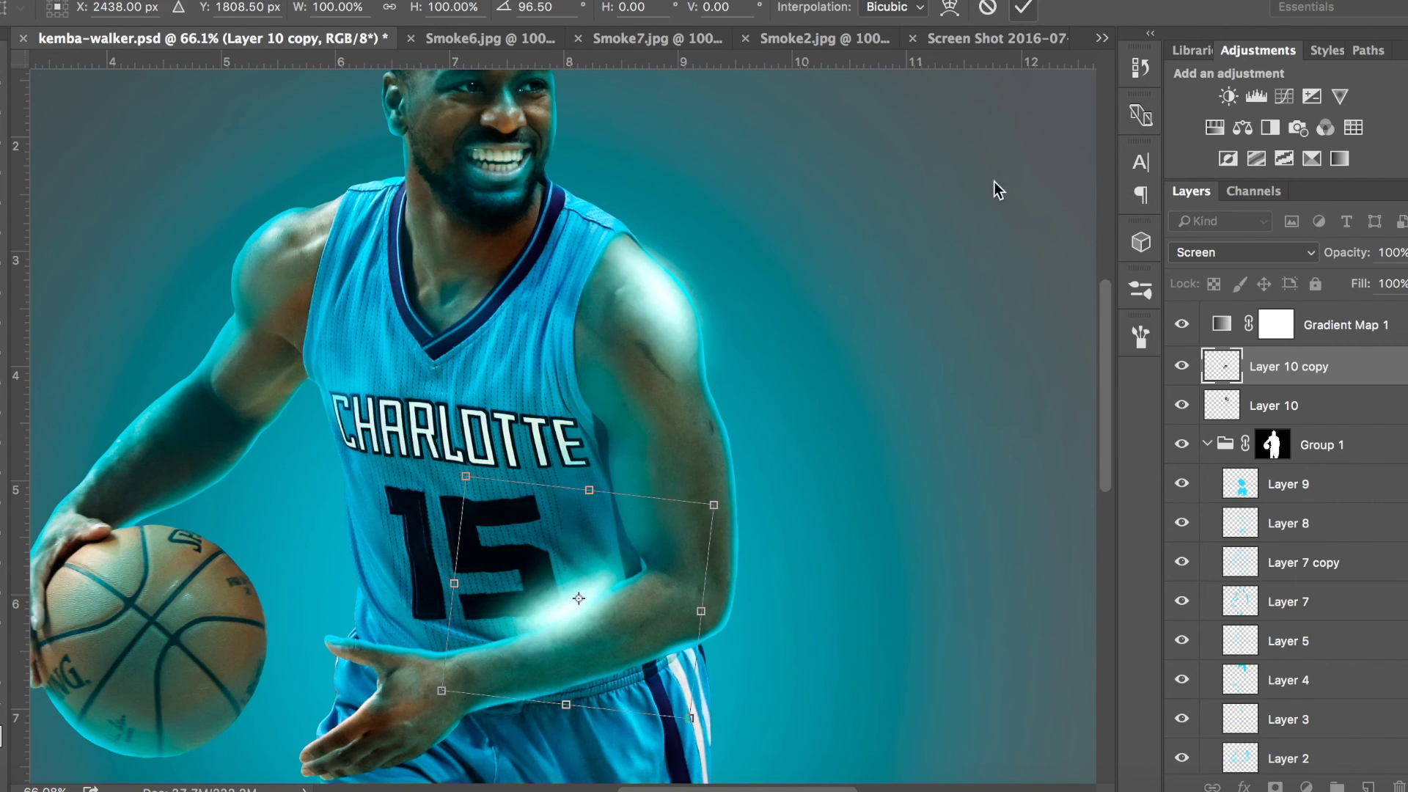
key("Return")
scroll(859, 533, "down", 5)
left_click_drag(756, 356, 382, 220)
key("ctrl+0")
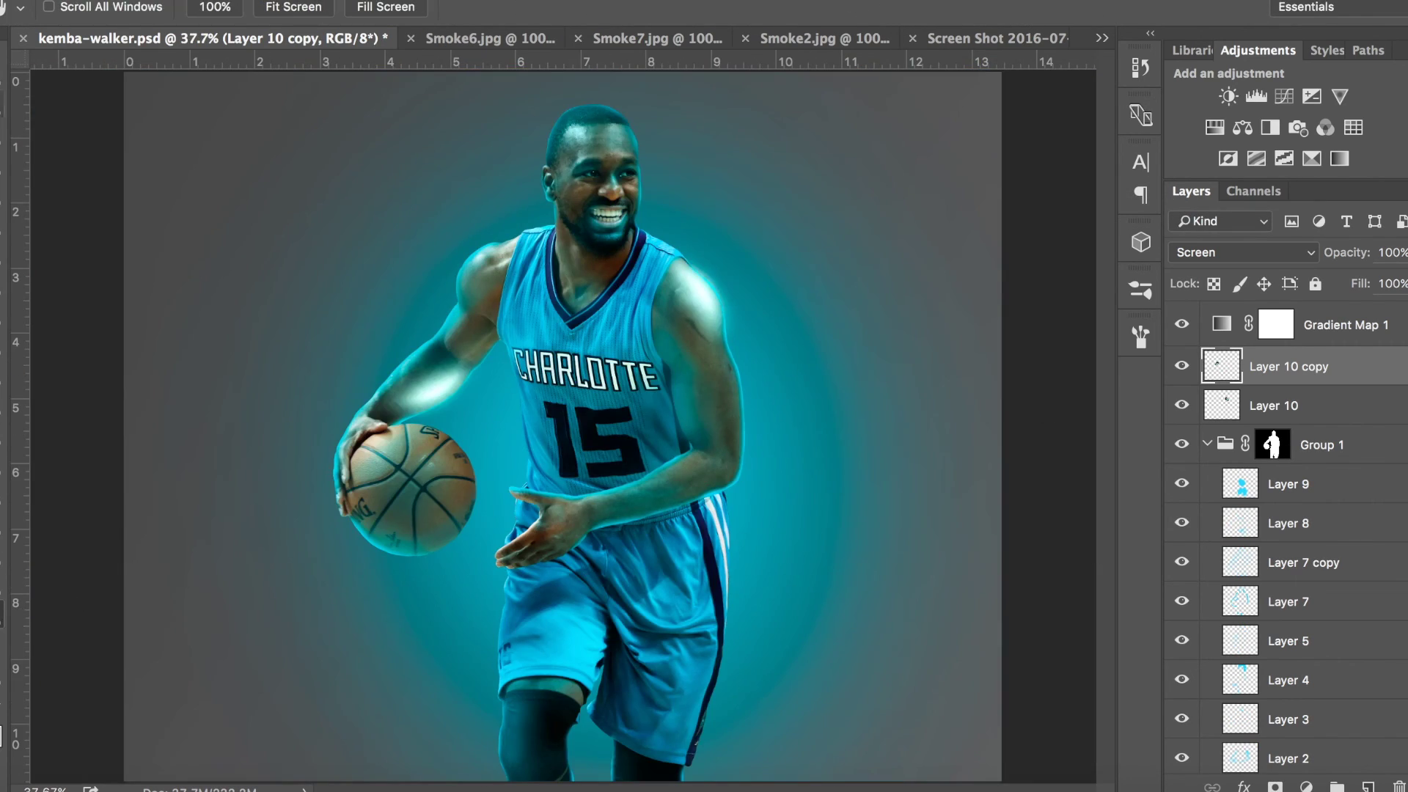
mouse_move(411, 352)
left_mouse_down()
mouse_move(509, 281)
mouse_move(557, 653)
mouse_move(663, 697)
mouse_move(377, 469)
left_mouse_up()
- Make another streak copy and warp it to wrap around the shorts
key("m")
key("ctrl+j")
key("v")
key("m")
key("ctrl+z")
key("ctrl+t")
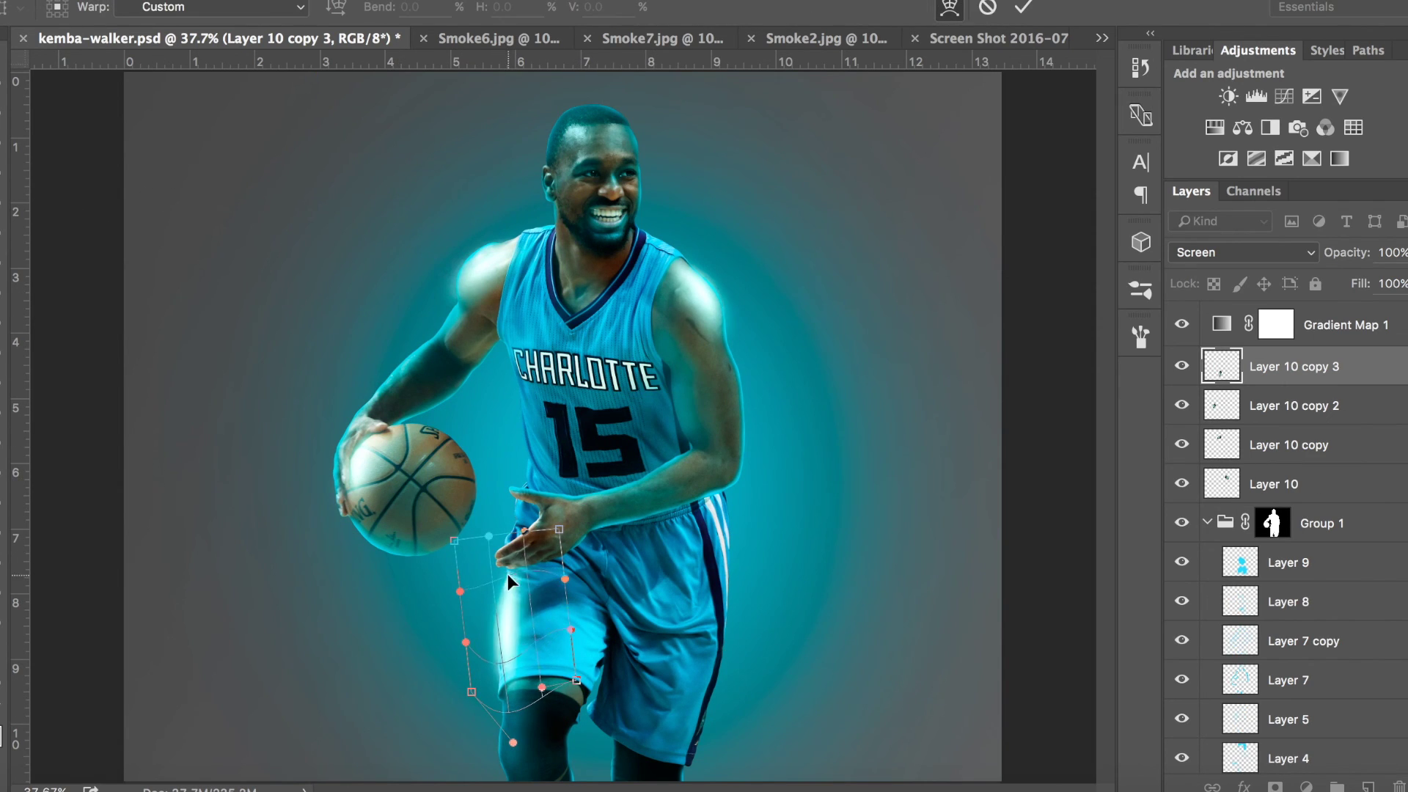
- Select all four streak layers and group them into Group 2
left_click(1274, 484, "shift")
left_click_drag(1274, 484, 1300, 523)
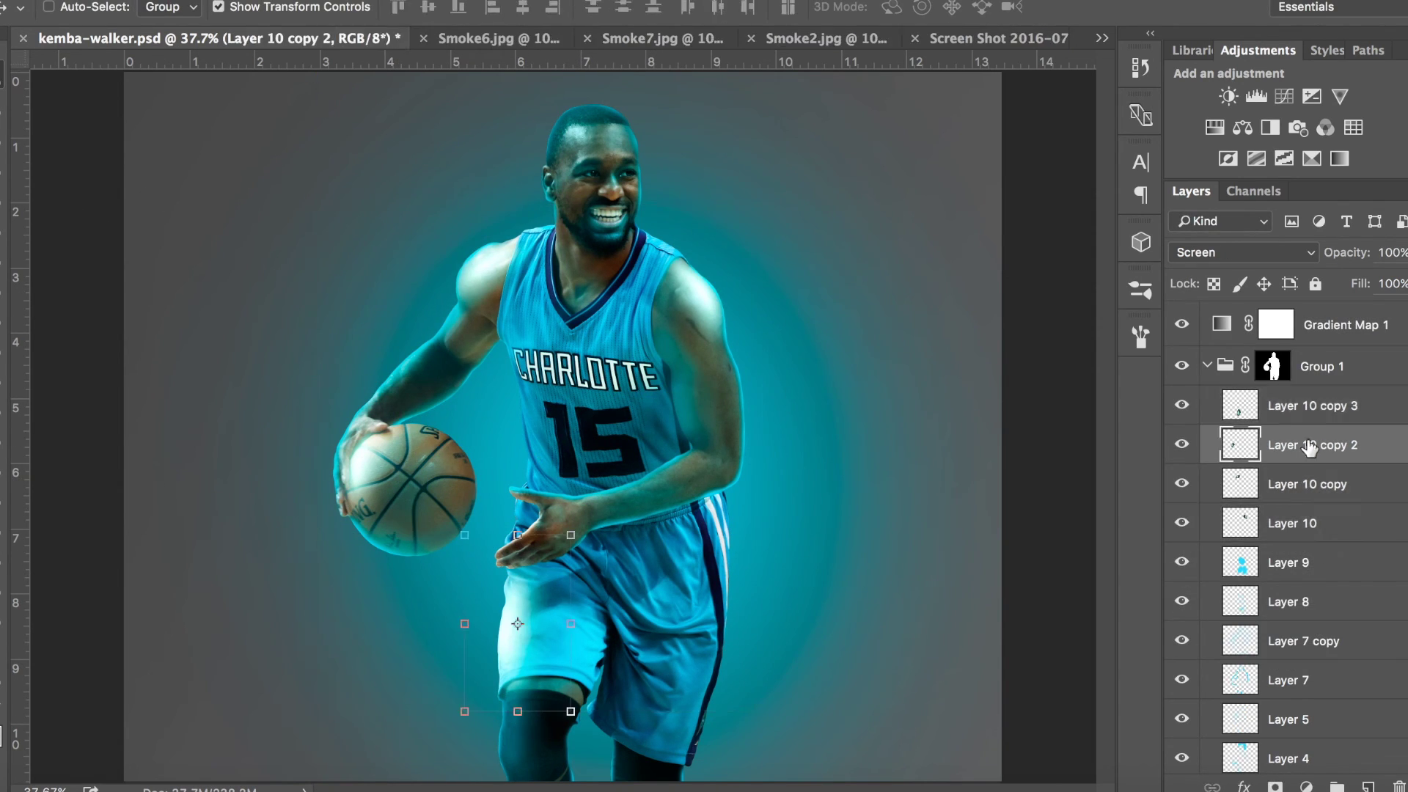
key("ctrl+g")
left_click(1306, 440)
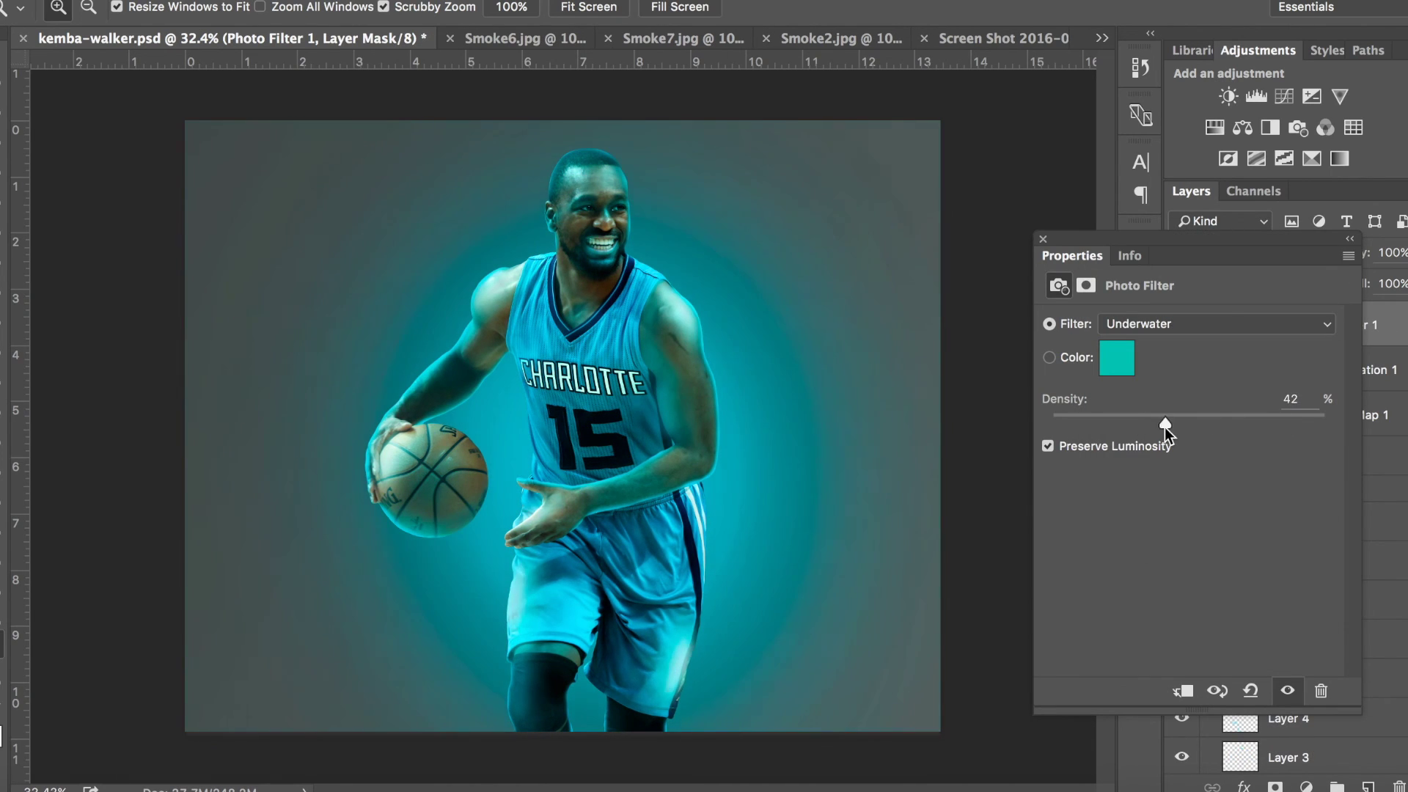
- Compare the Underwater photo filter, then add Levels with midtones at 0.95
left_click(1181, 326)
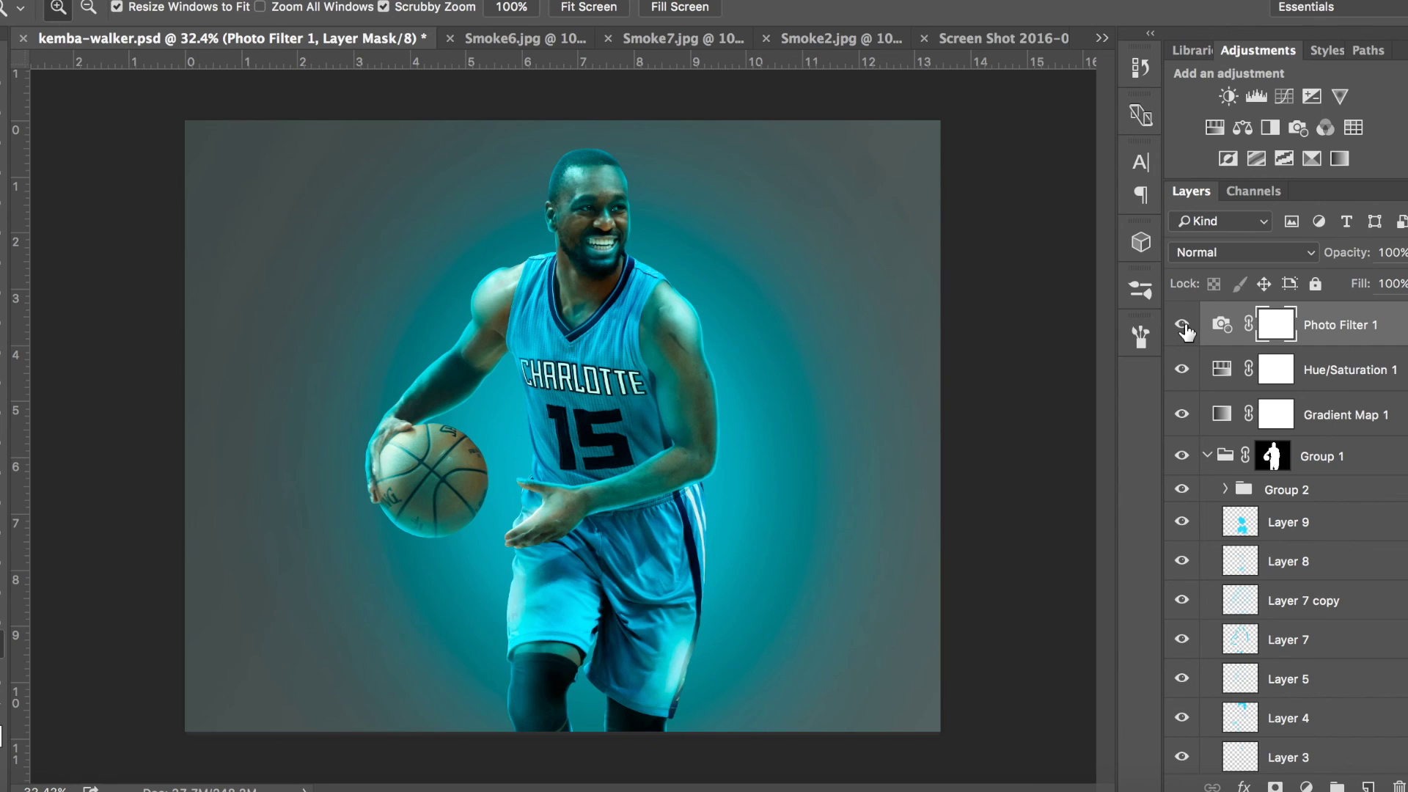
left_click_drag(613, 465, 580, 415)
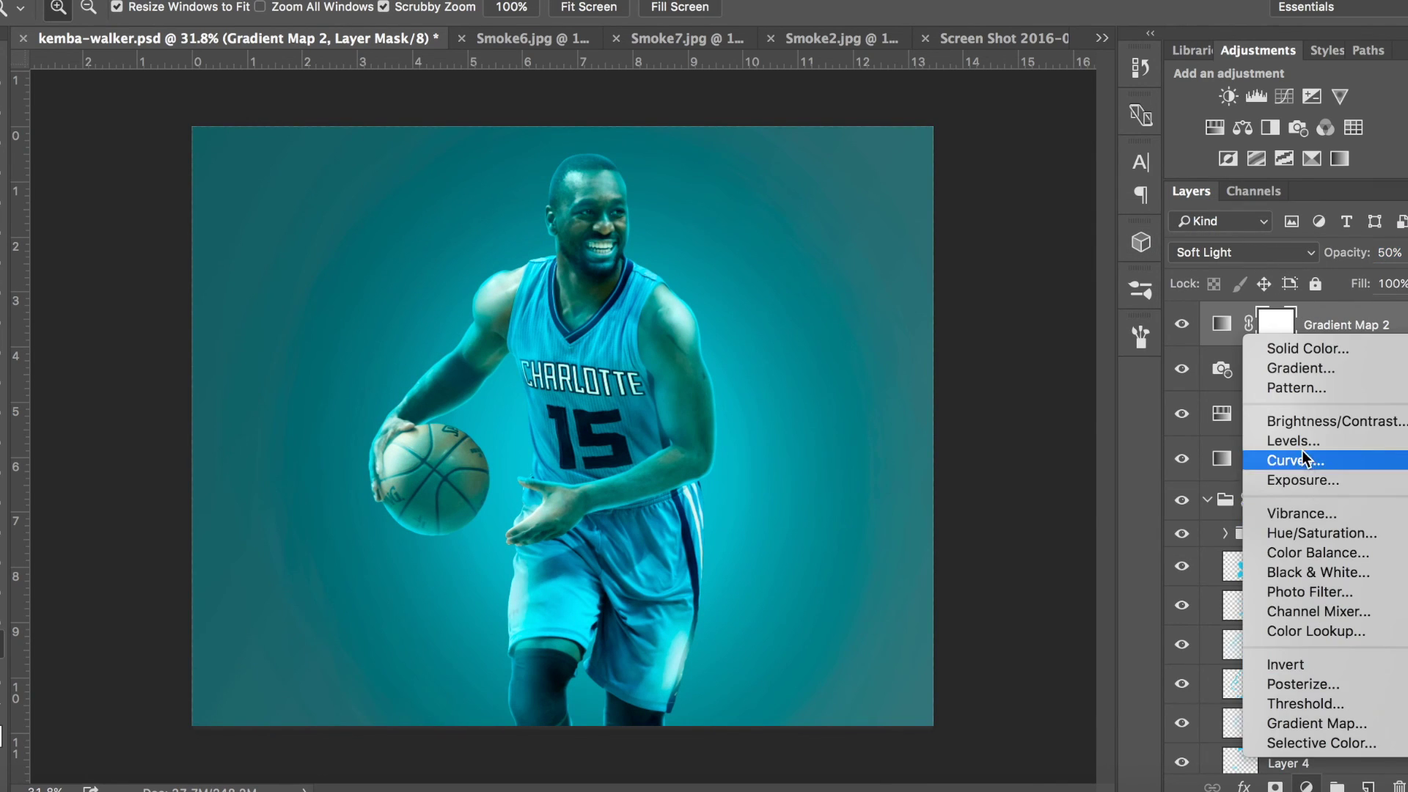
left_click(1293, 440)
left_click_drag(1203, 487, 1209, 490)
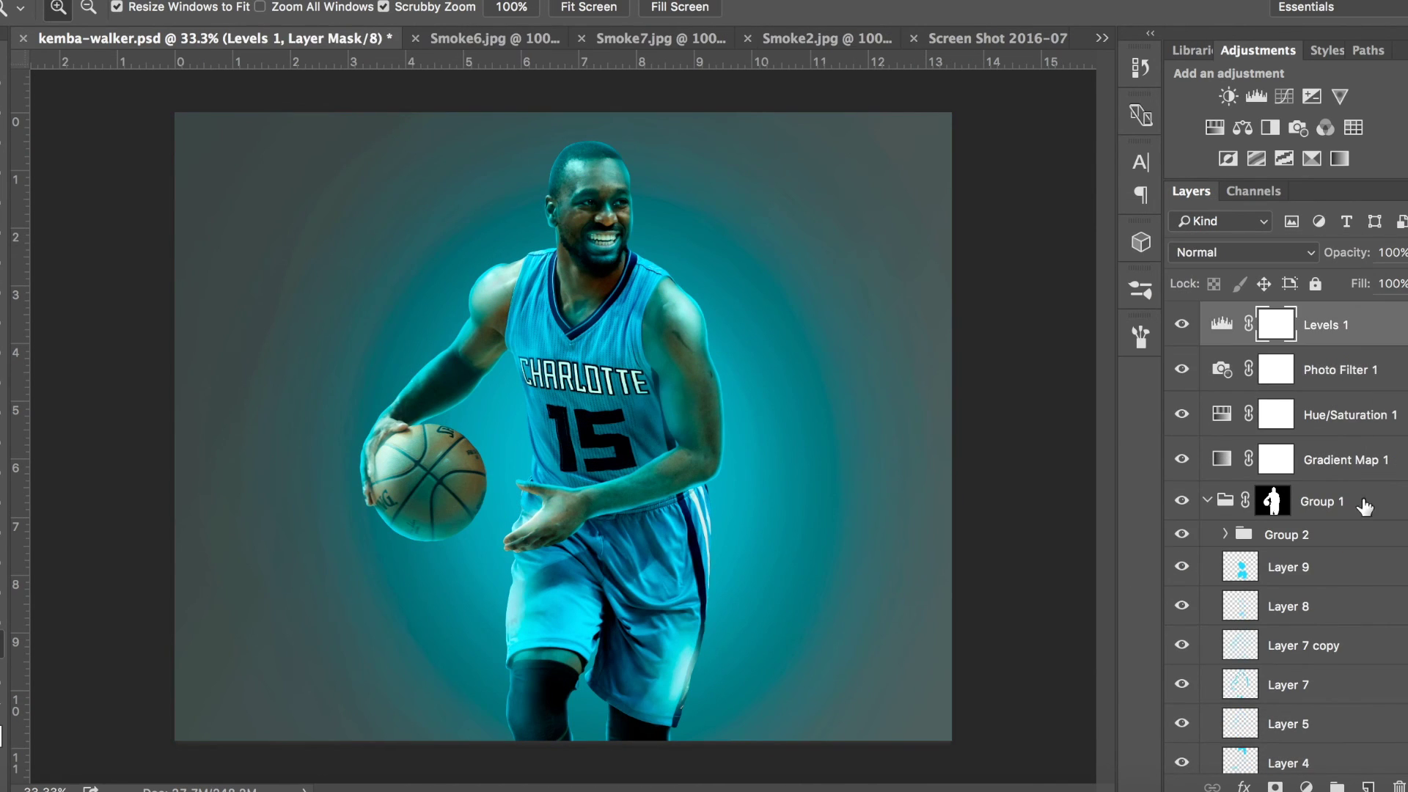
- Raise the Curves midpoint to brighten the player and start tinting the smoke cyan
left_click_drag(1157, 543, 1166, 514)
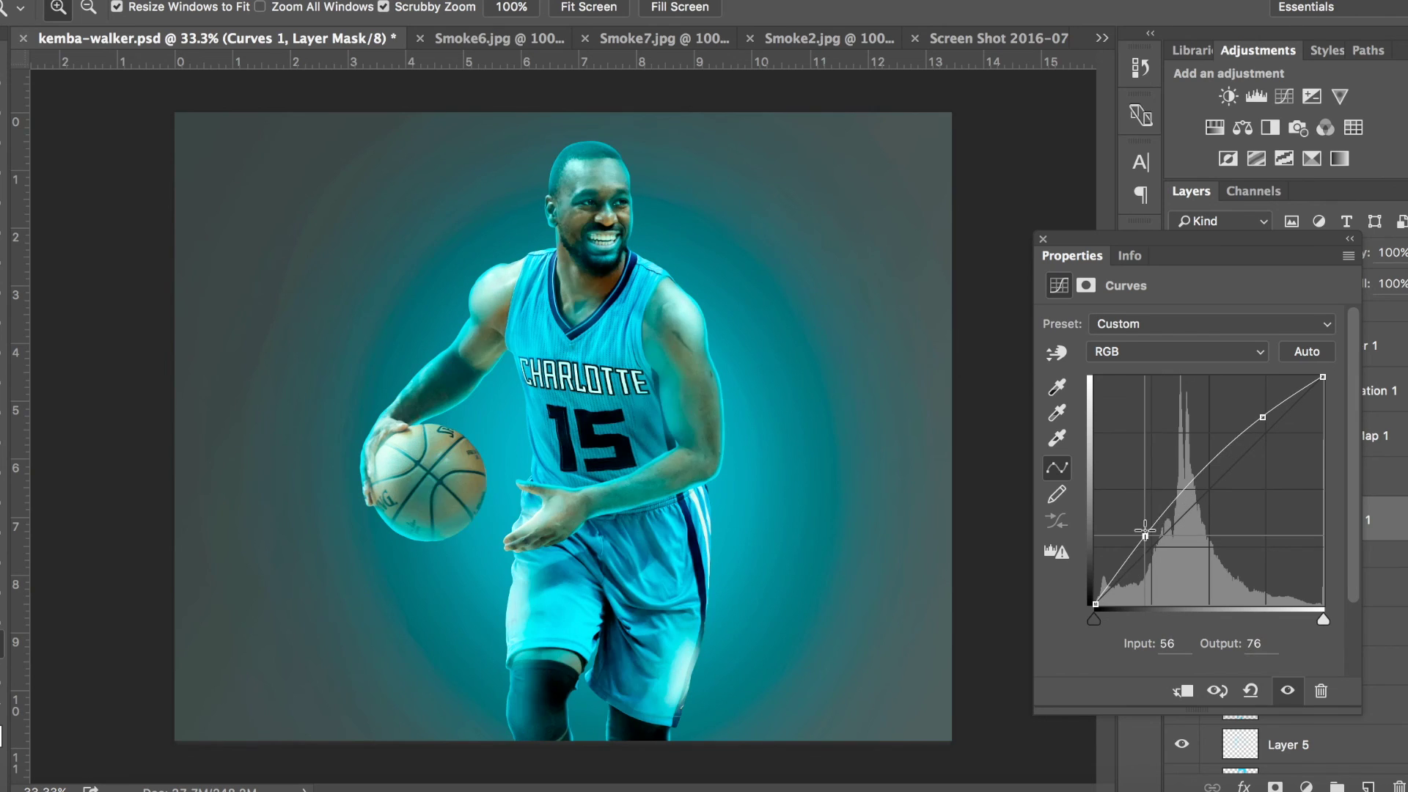
left_click(1043, 239)
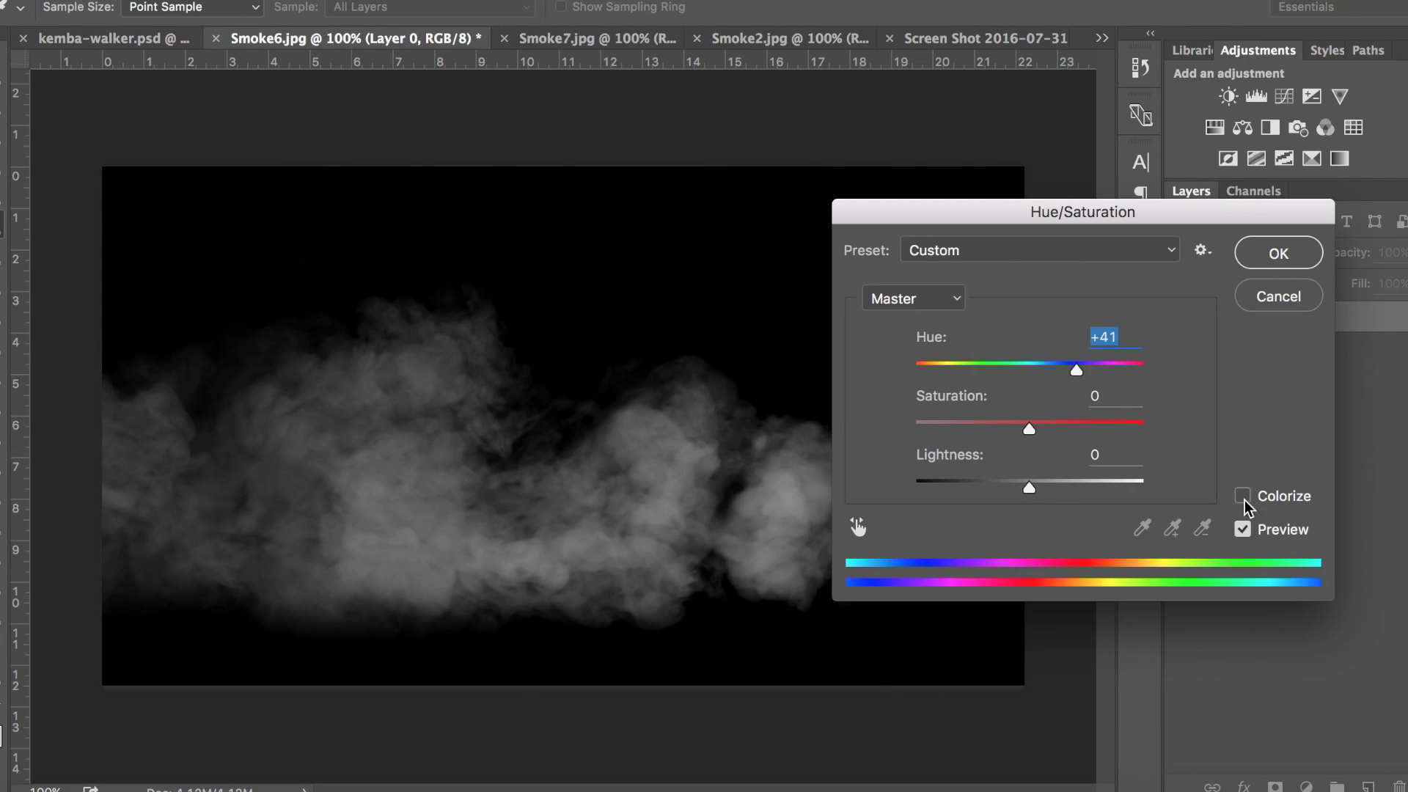
left_click(1242, 496)
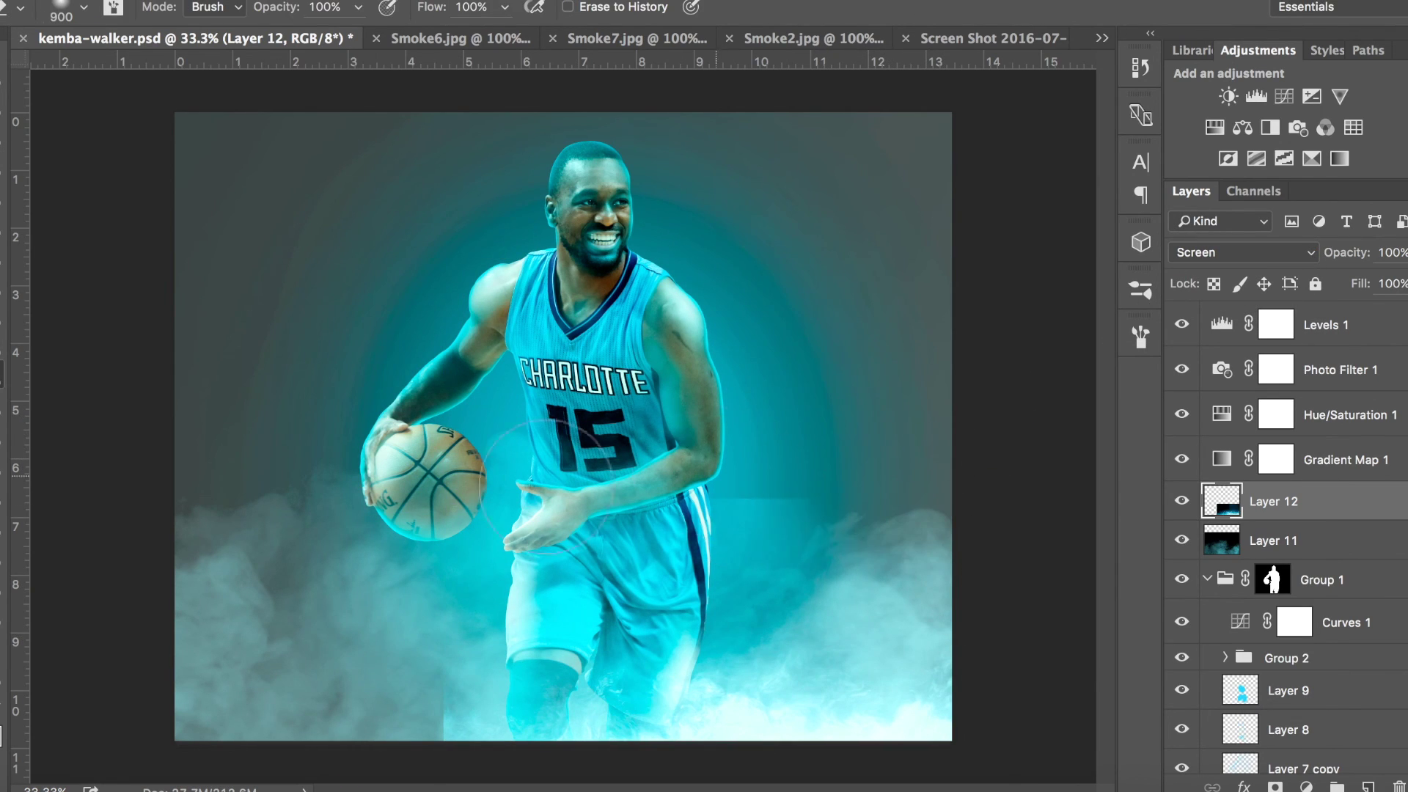
- Move the smoke layer right, enlarge it across the scene, and hide Layer 9
key("v")
left_click_drag(790, 608, 835, 610)
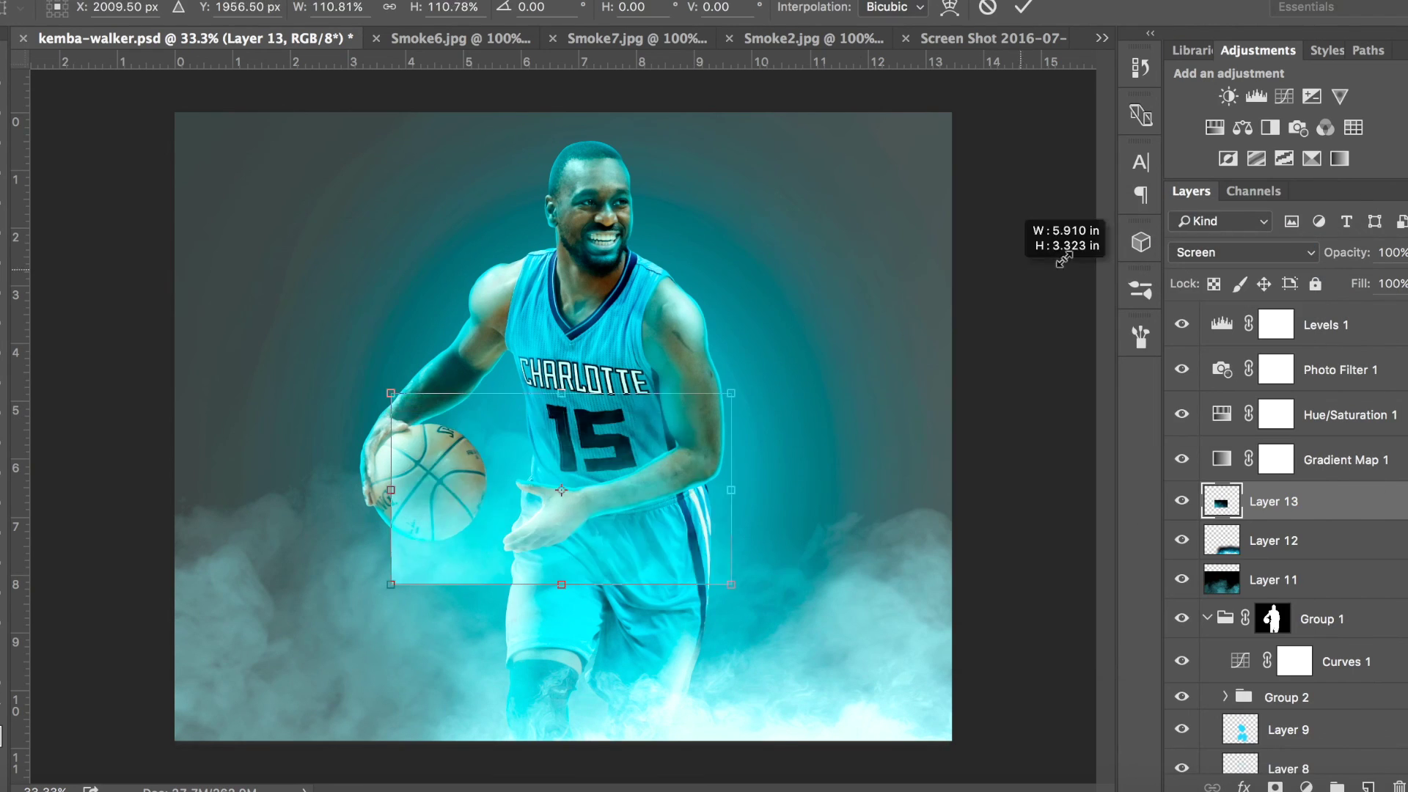
left_click_drag(675, 201, 1293, 715)
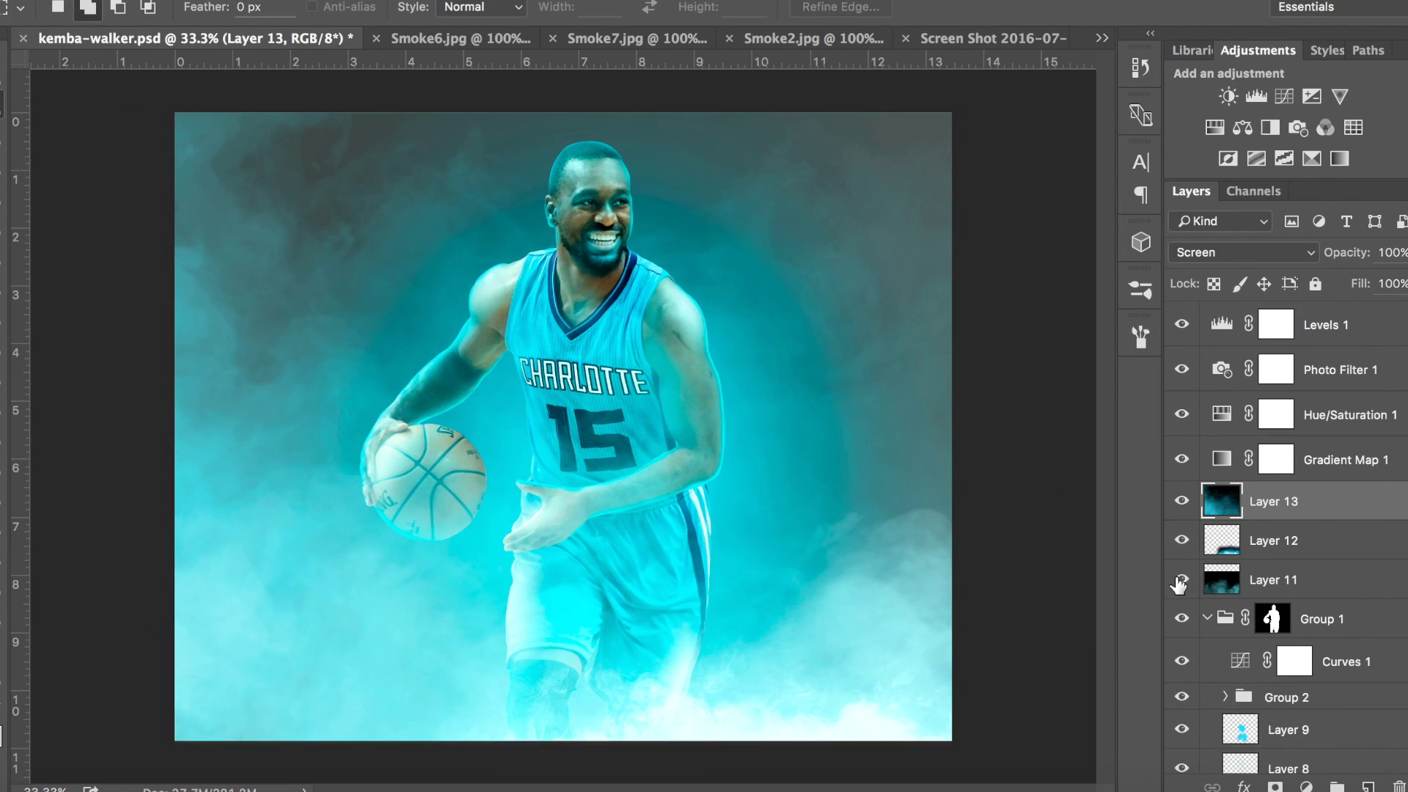
key("Return")
key("m")
scroll(1284, 514, "down", 5)
left_click(1192, 421)
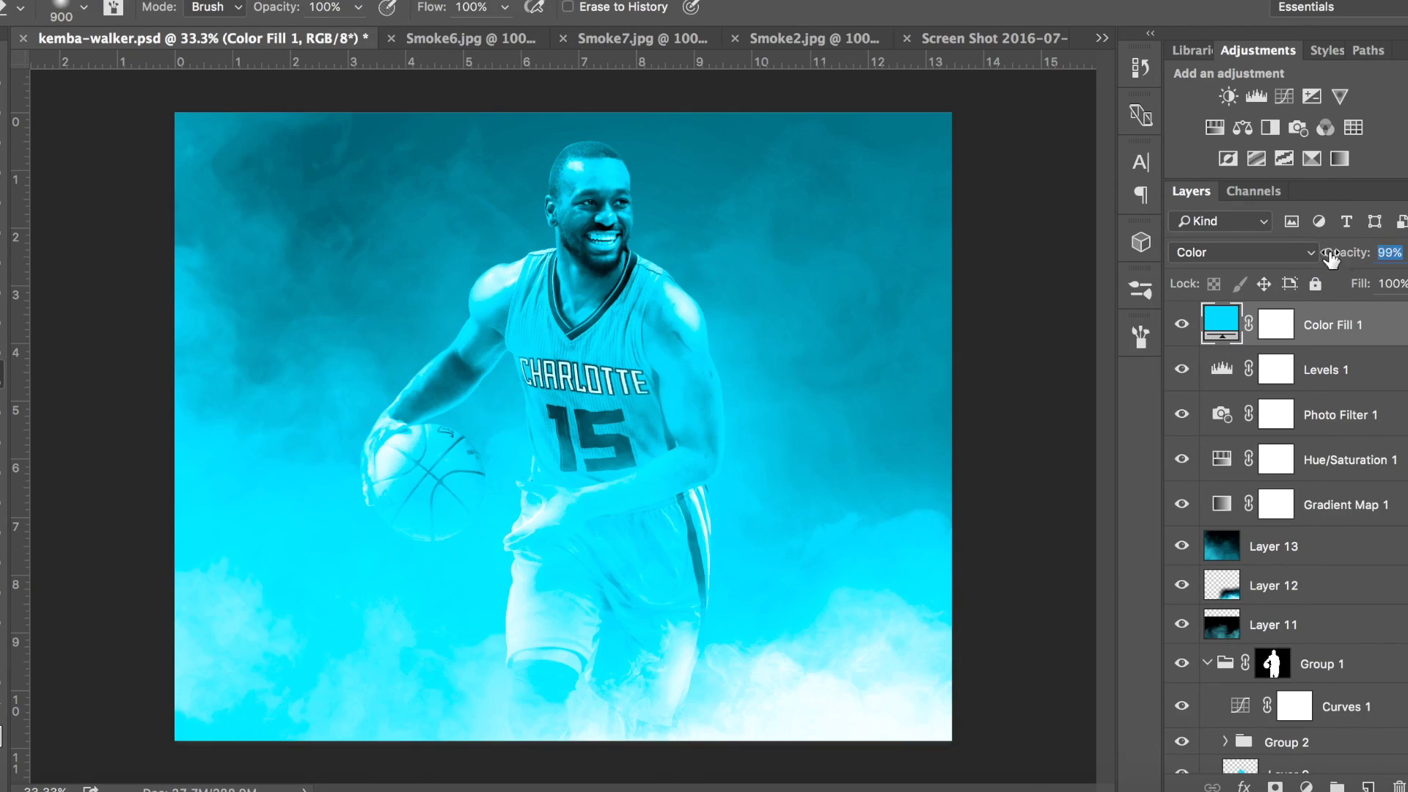
- Duplicate Color Fill 1 and set the copy to Soft Light blending
left_click(1292, 260)
key("Escape")
key("ctrl+j")
left_click(1247, 252)
left_click(1222, 38)
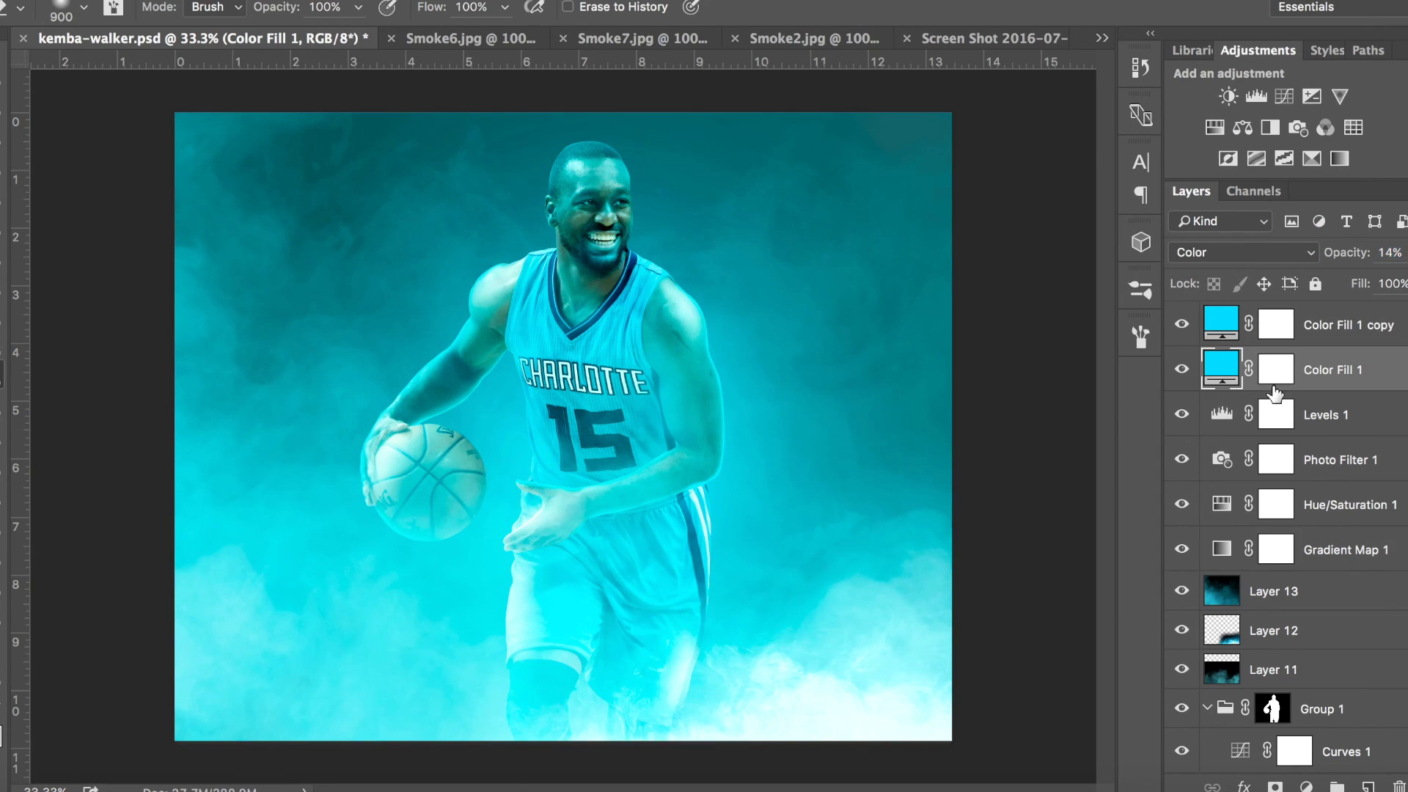
- Add a Color Lookup layer with a film LUT and lower its opacity
left_click(1306, 786)
left_click(1247, 544)
left_click(1166, 323)
left_click(1122, 593)
left_click_drag(1347, 253, 1257, 252)
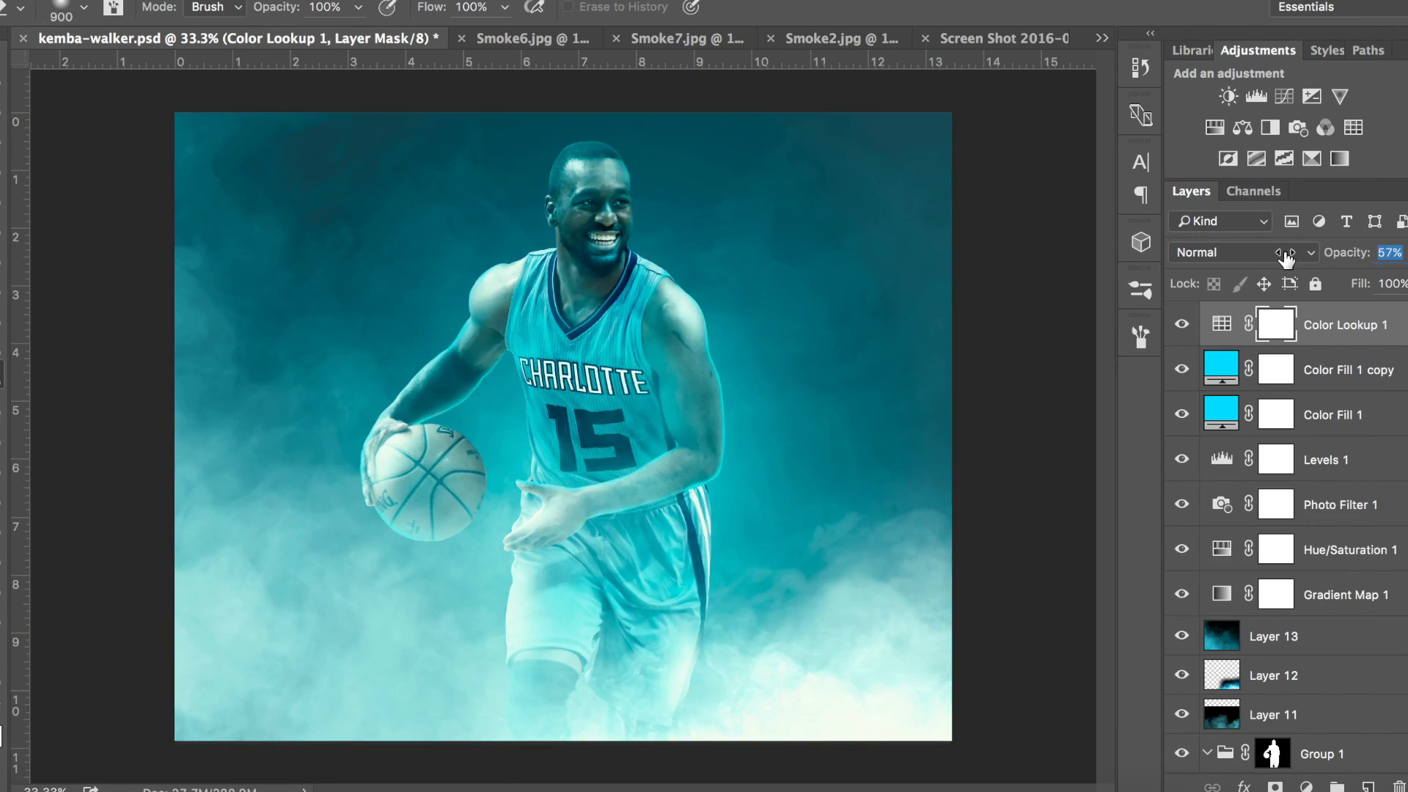
left_click(1216, 258)
left_click(1127, 402)
- Add a second Color Lookup layer using a Kodak film look
left_click(1307, 787)
left_click(1305, 629)
left_click(1226, 321)
left_click(1204, 650)
- Duplicate the Layer 12 smoke, enlarge the copy and set it to 11% opacity
left_click(1274, 720)
key("ctrl+j")
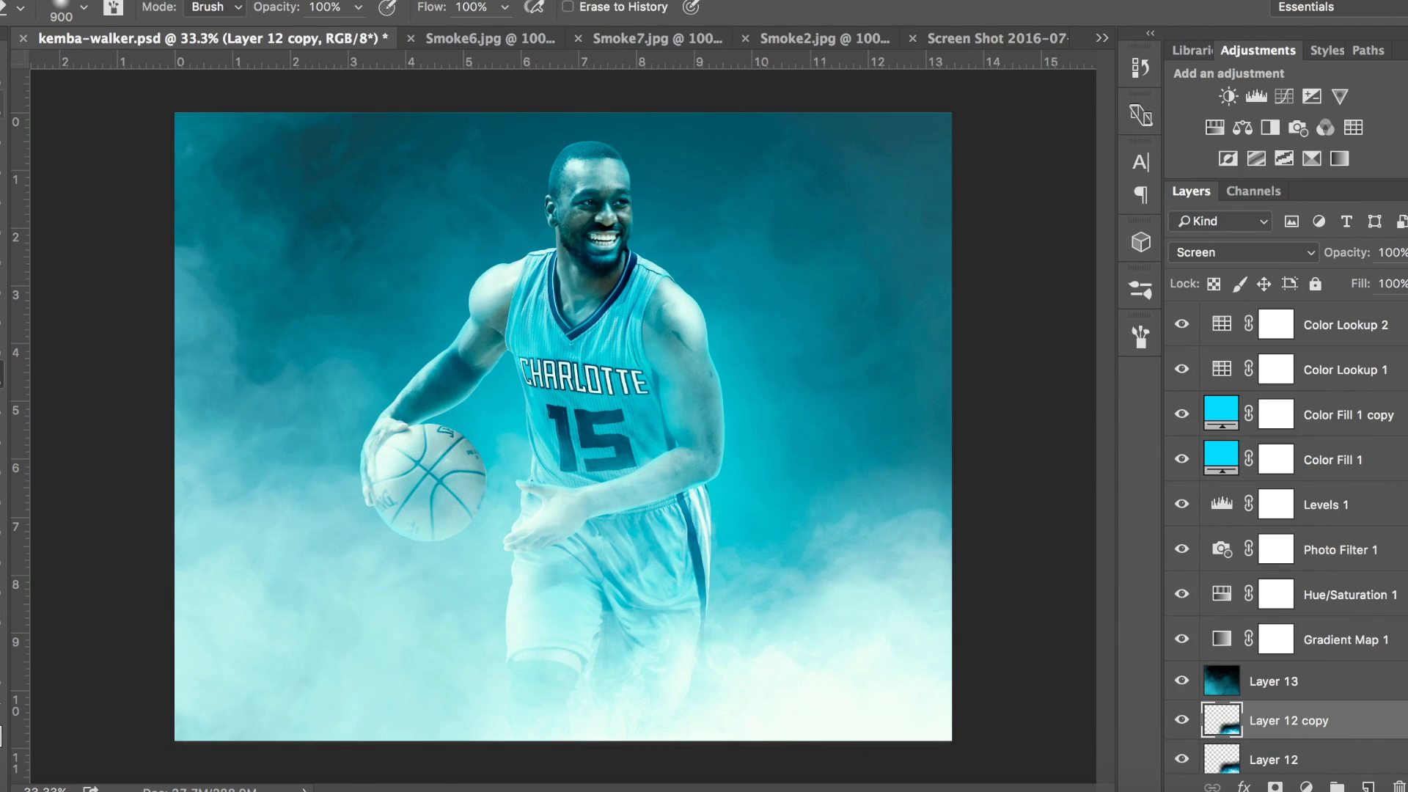
key("ctrl+t")
left_click_drag(176, 288, 94, 198)
key("Return")
left_click_drag(1347, 252, 1235, 261)
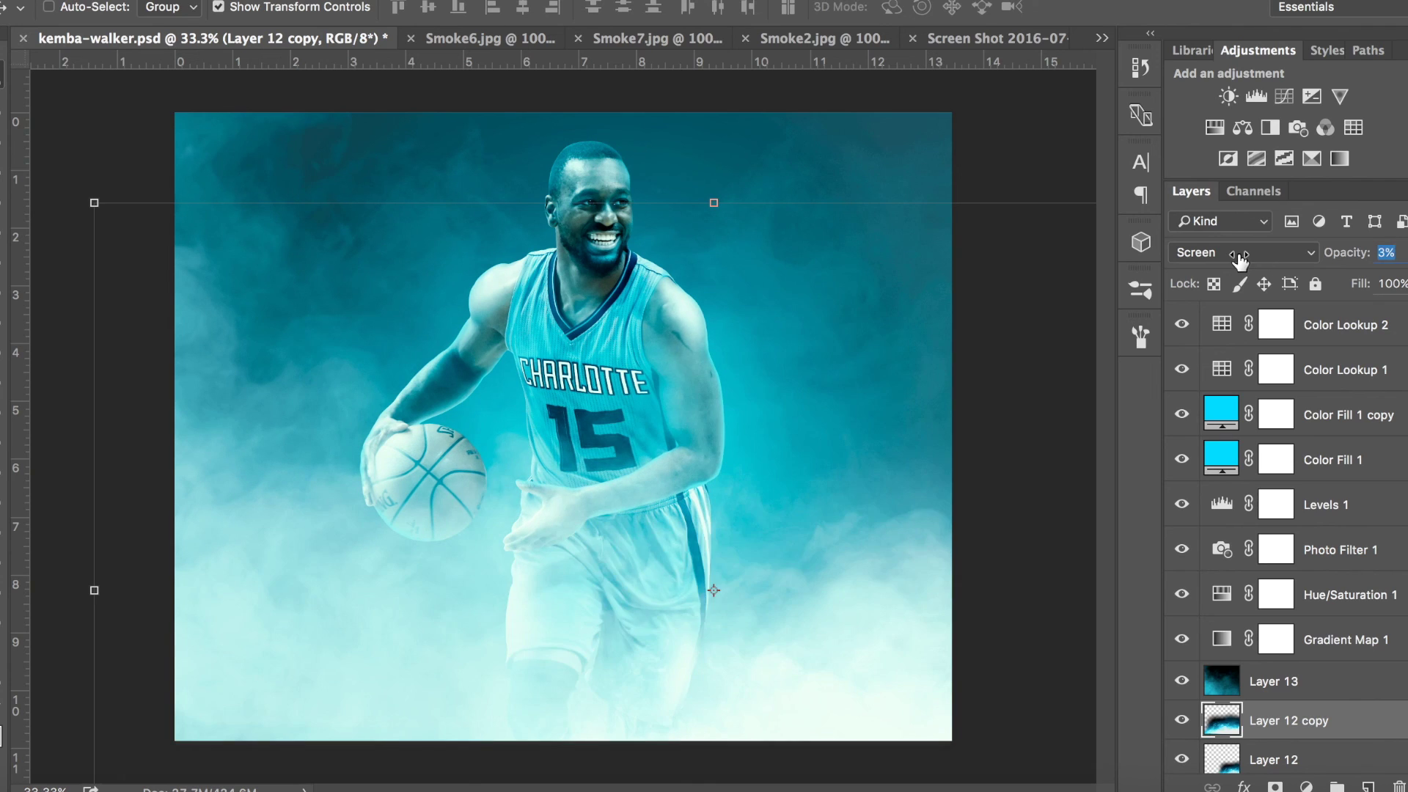
left_click(1182, 720)
left_click_drag(1342, 255, 1348, 257)
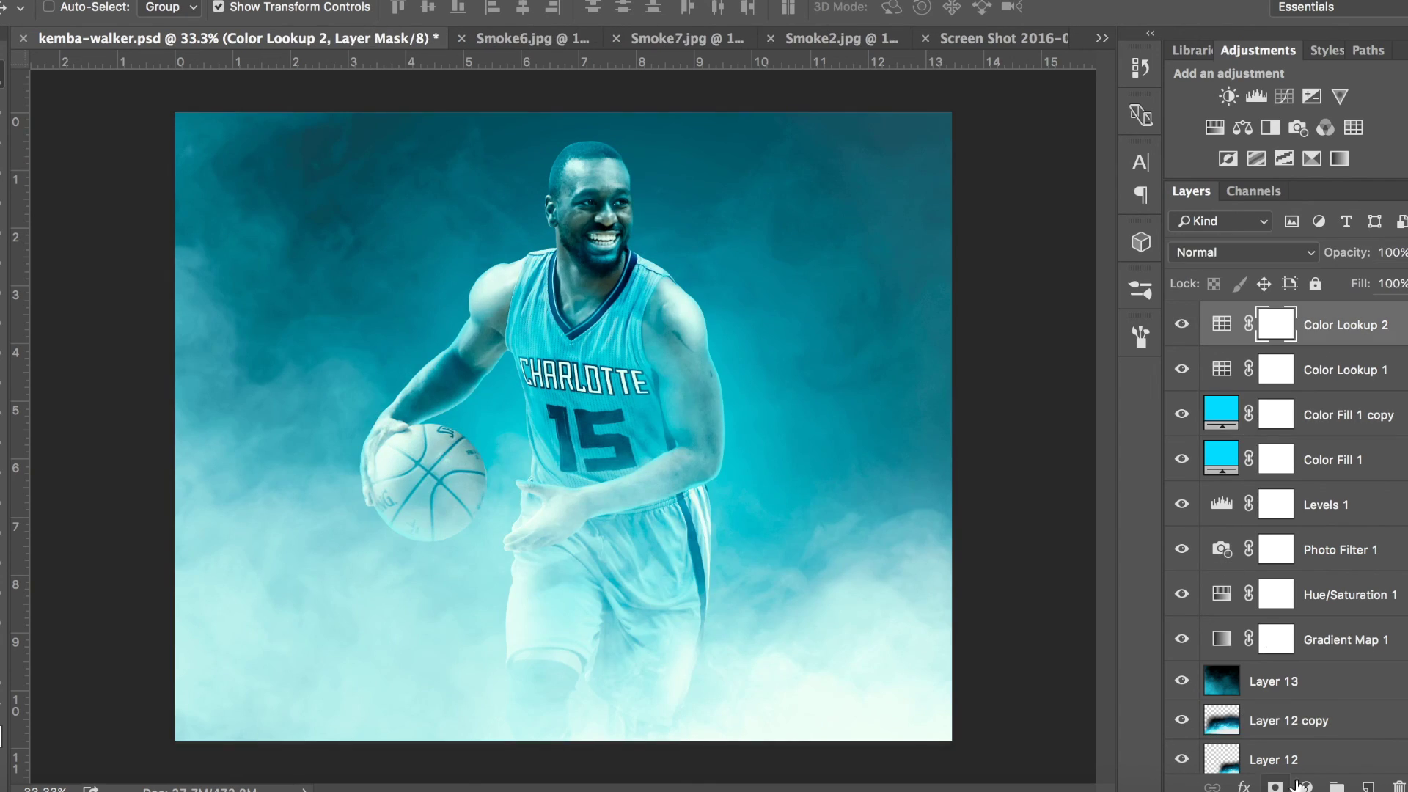
- Add a third Color Lookup with a film look and fade it to 0% opacity
left_click(1203, 320)
left_click(1151, 334)
left_click(1186, 319)
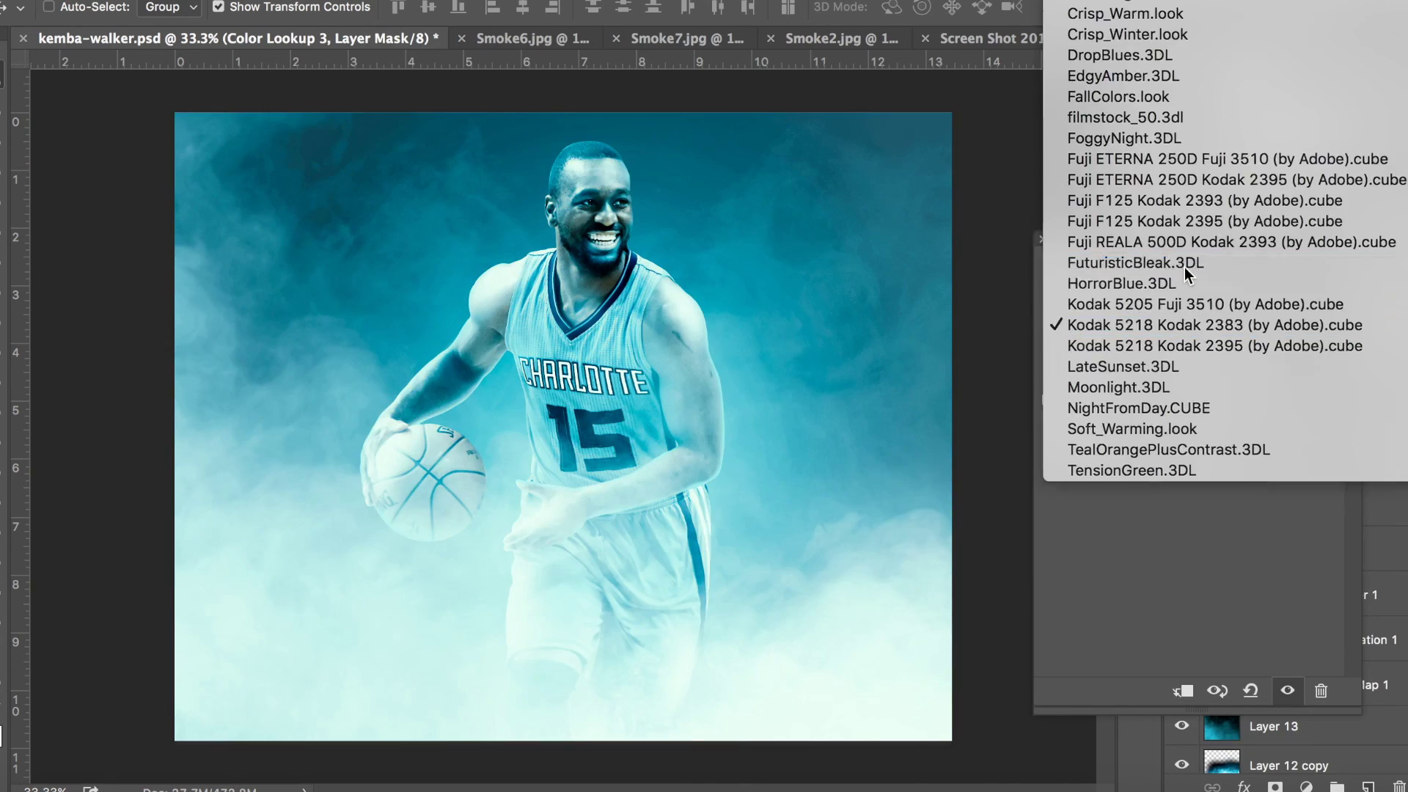
left_click(1173, 449)
left_click(1186, 318)
left_click_drag(1345, 252, 997, 255)
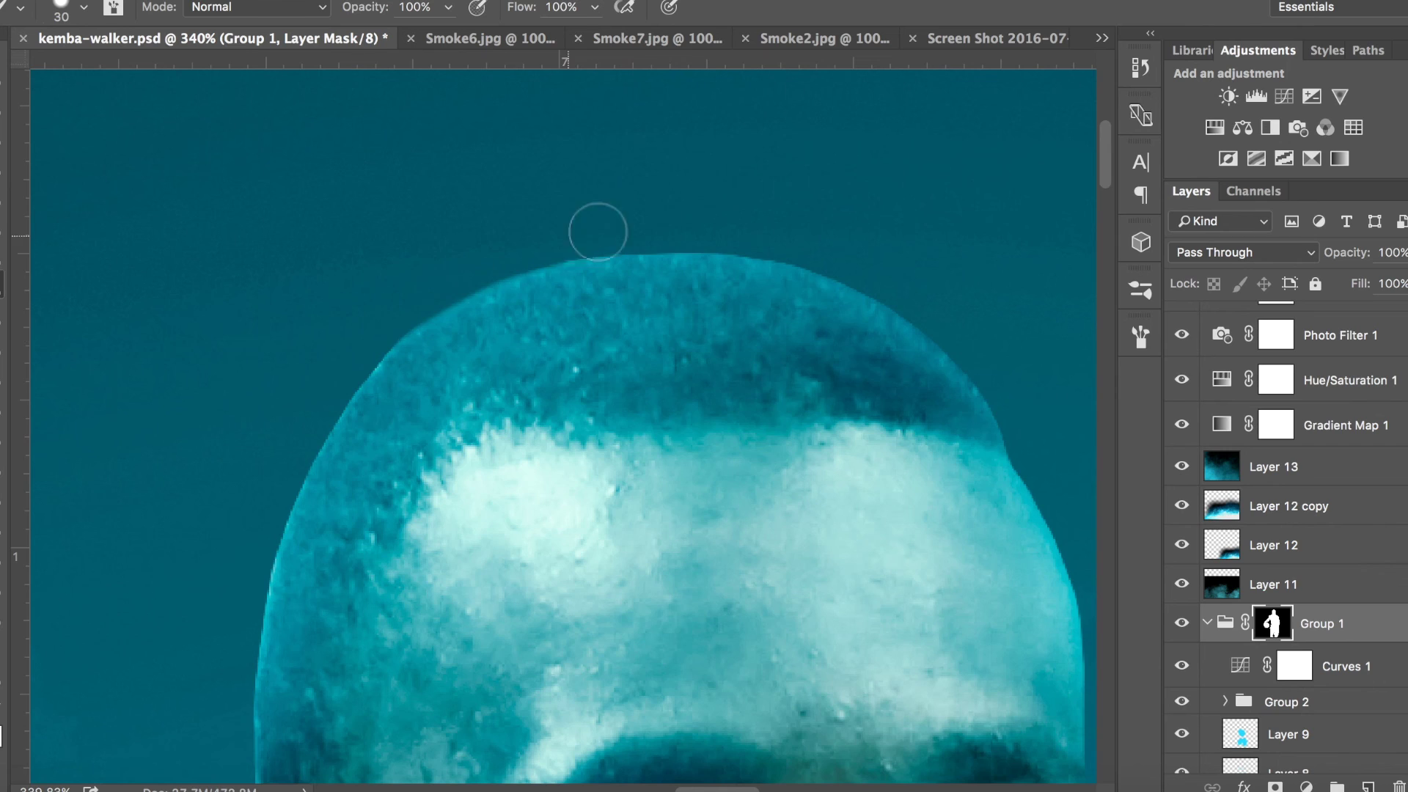
- Crop the composite to a 1:1 square with the player positioned inside
scroll(440, 191, "down", 5)
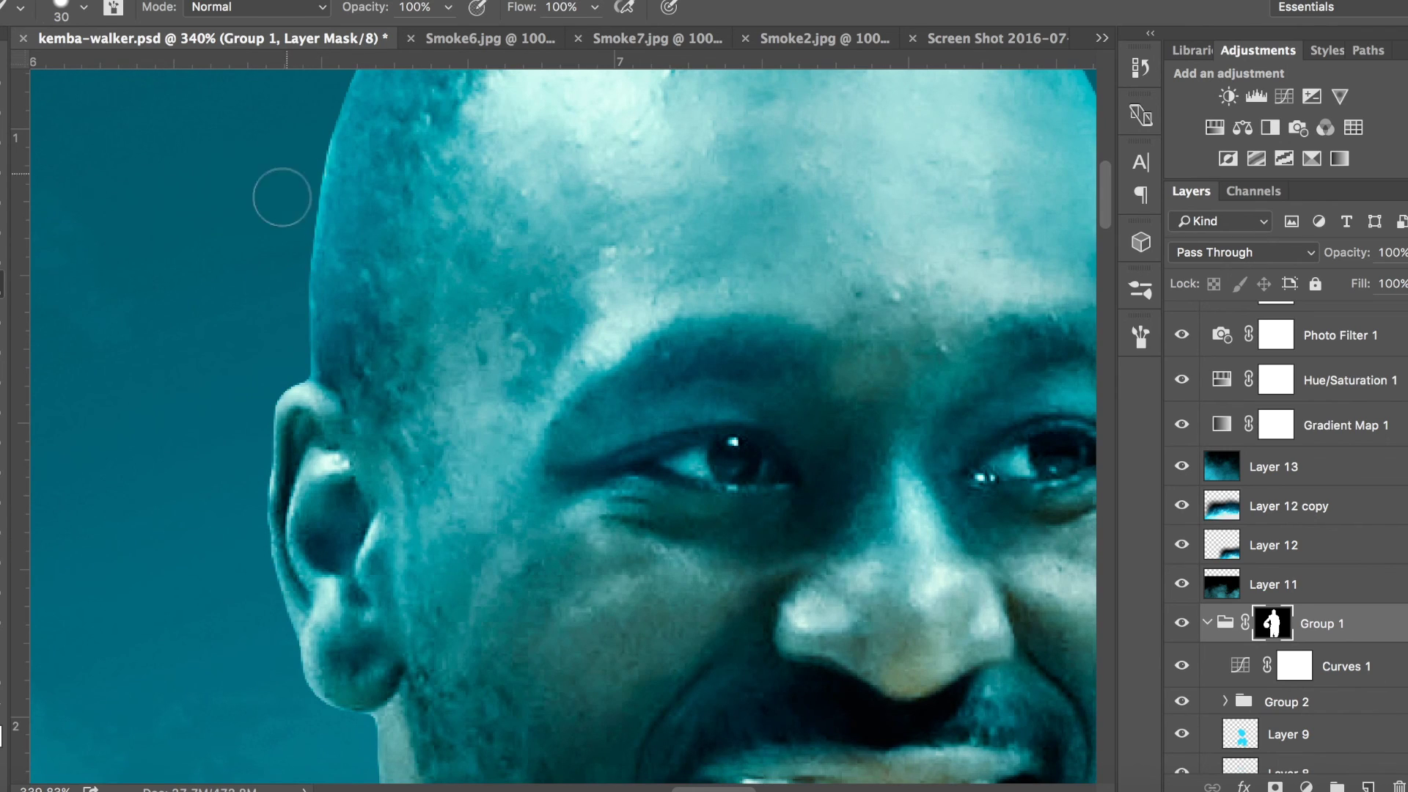
scroll(290, 220, "up", 4)
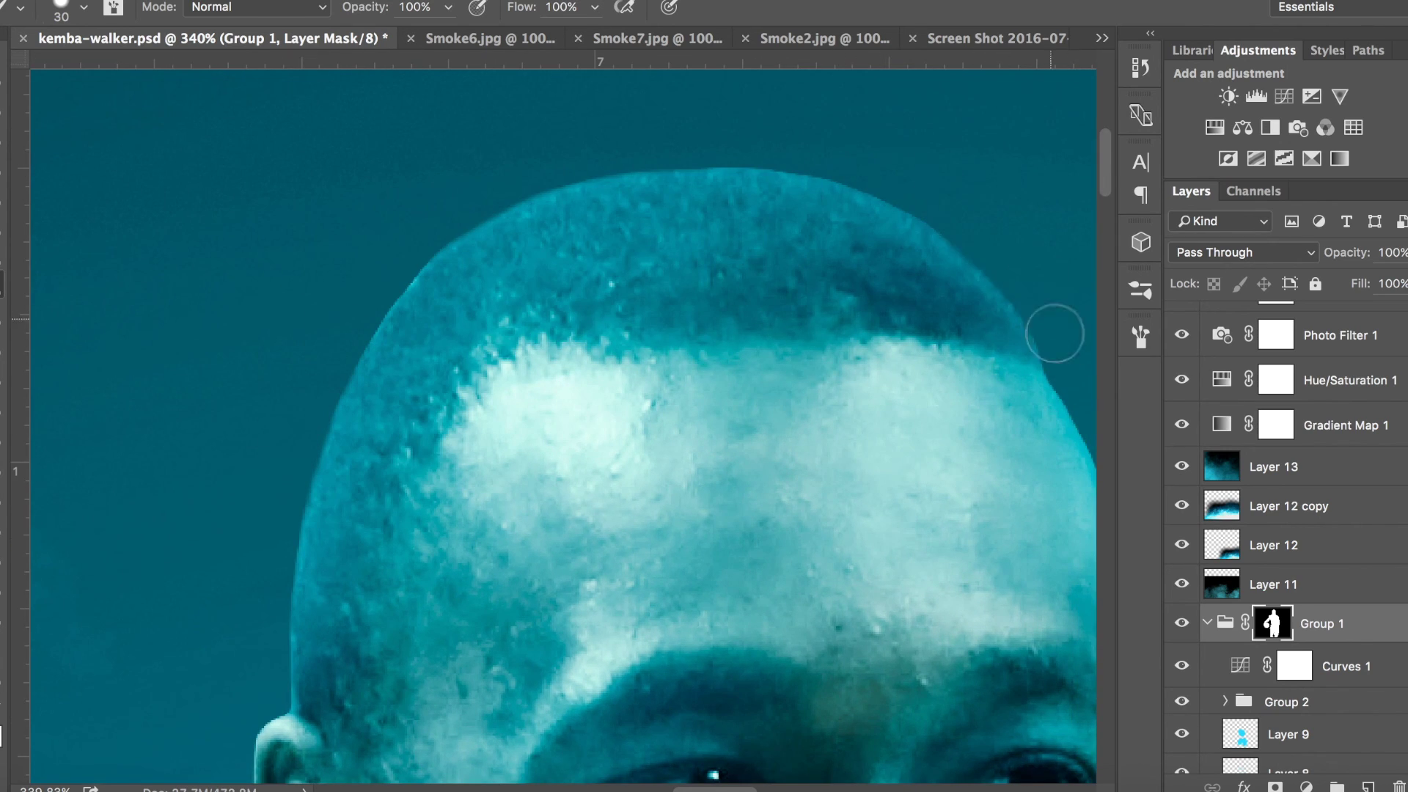
key("ctrl+0")
key("c")
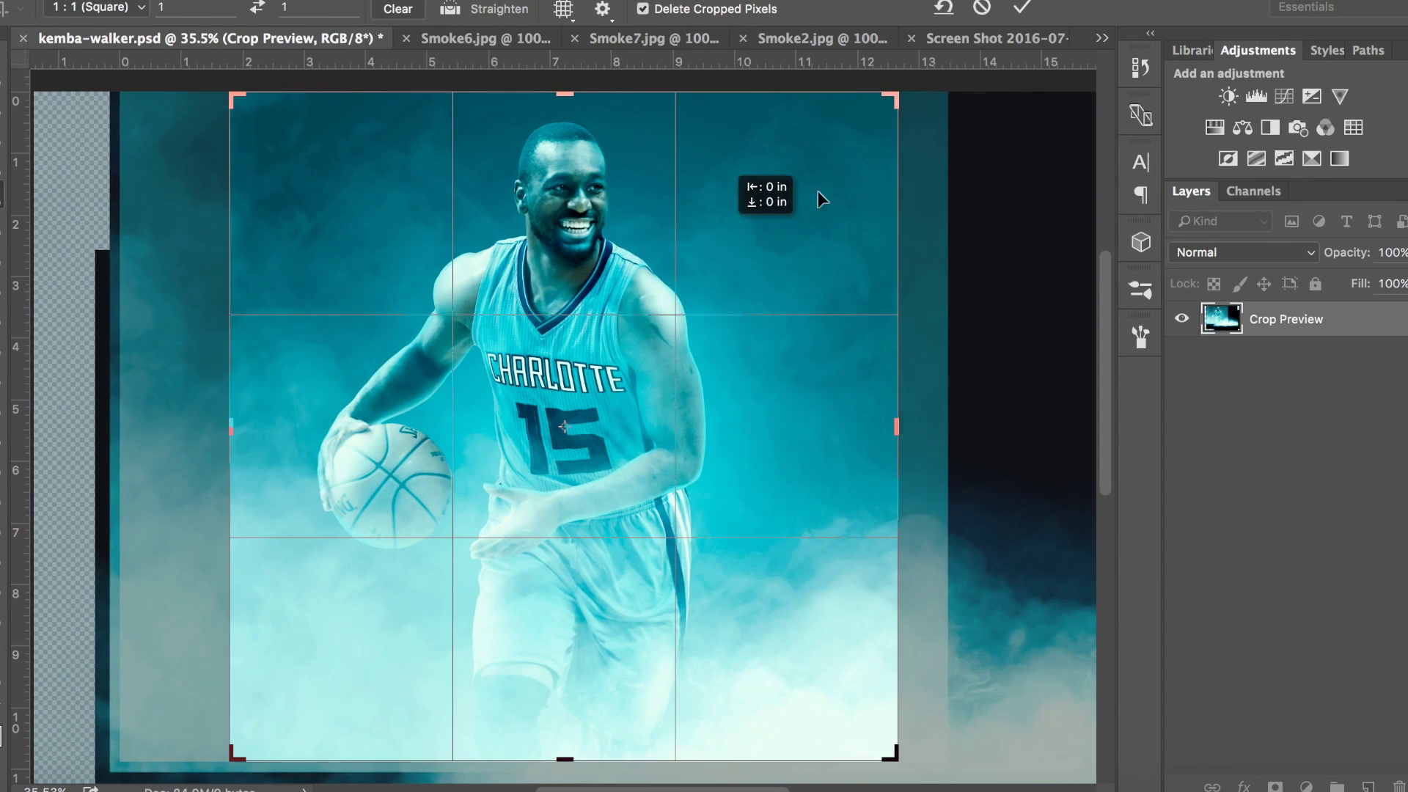
left_click_drag(729, 237, 823, 198)
key("Return")
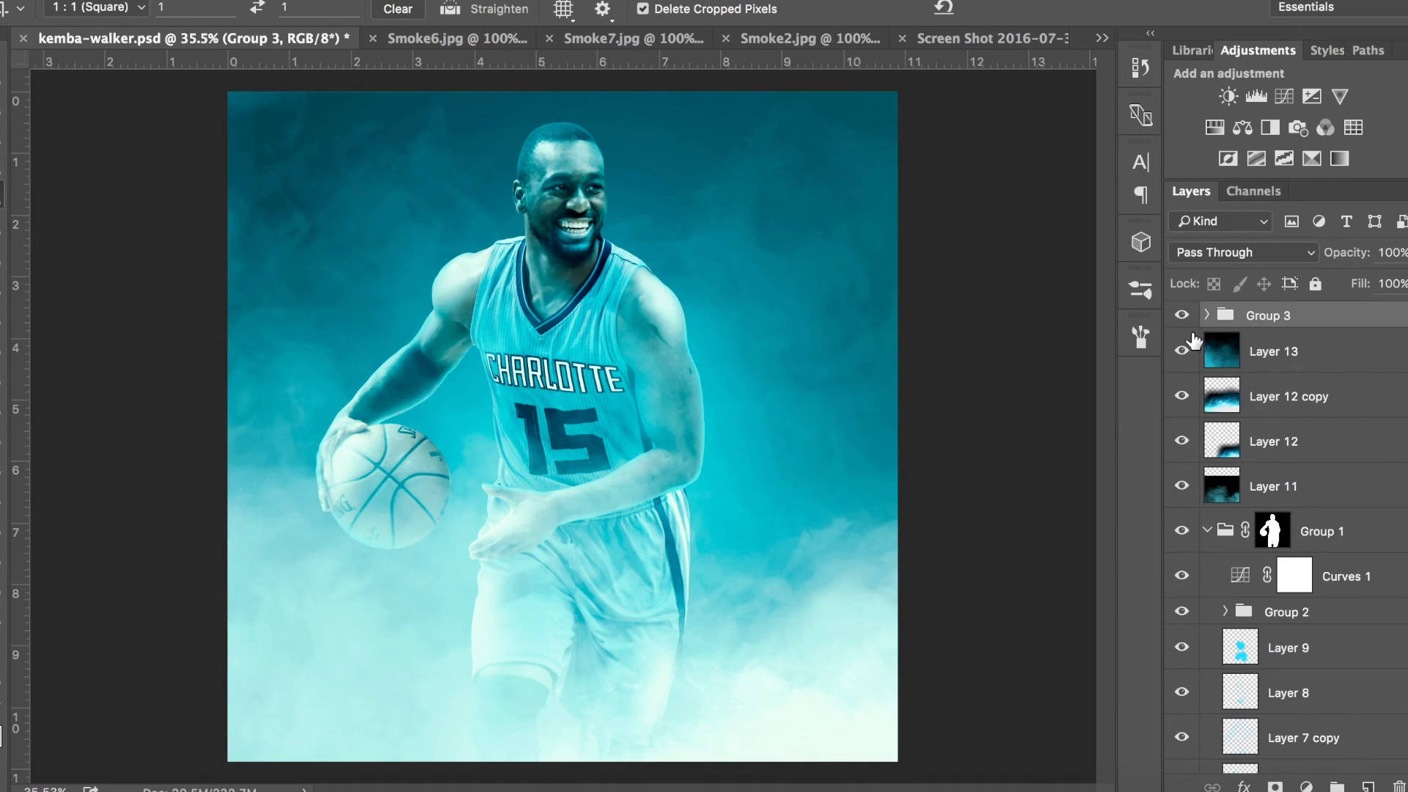
- Show Layer 1 and paint a soft cyan glow around the player with a large brush
scroll(1247, 550, "down", 5)
left_click(1182, 707)
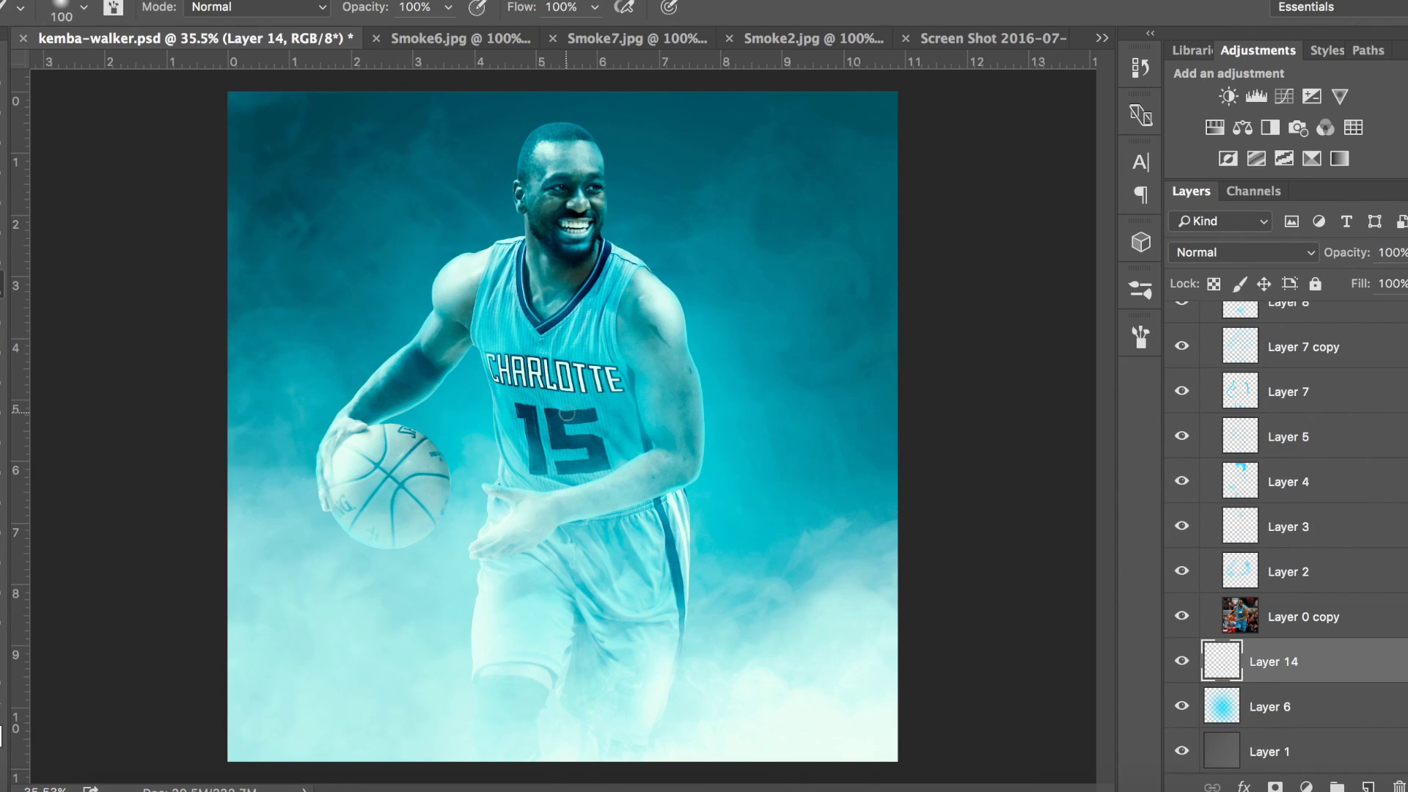
key("bracketright")
left_click(686, 522)
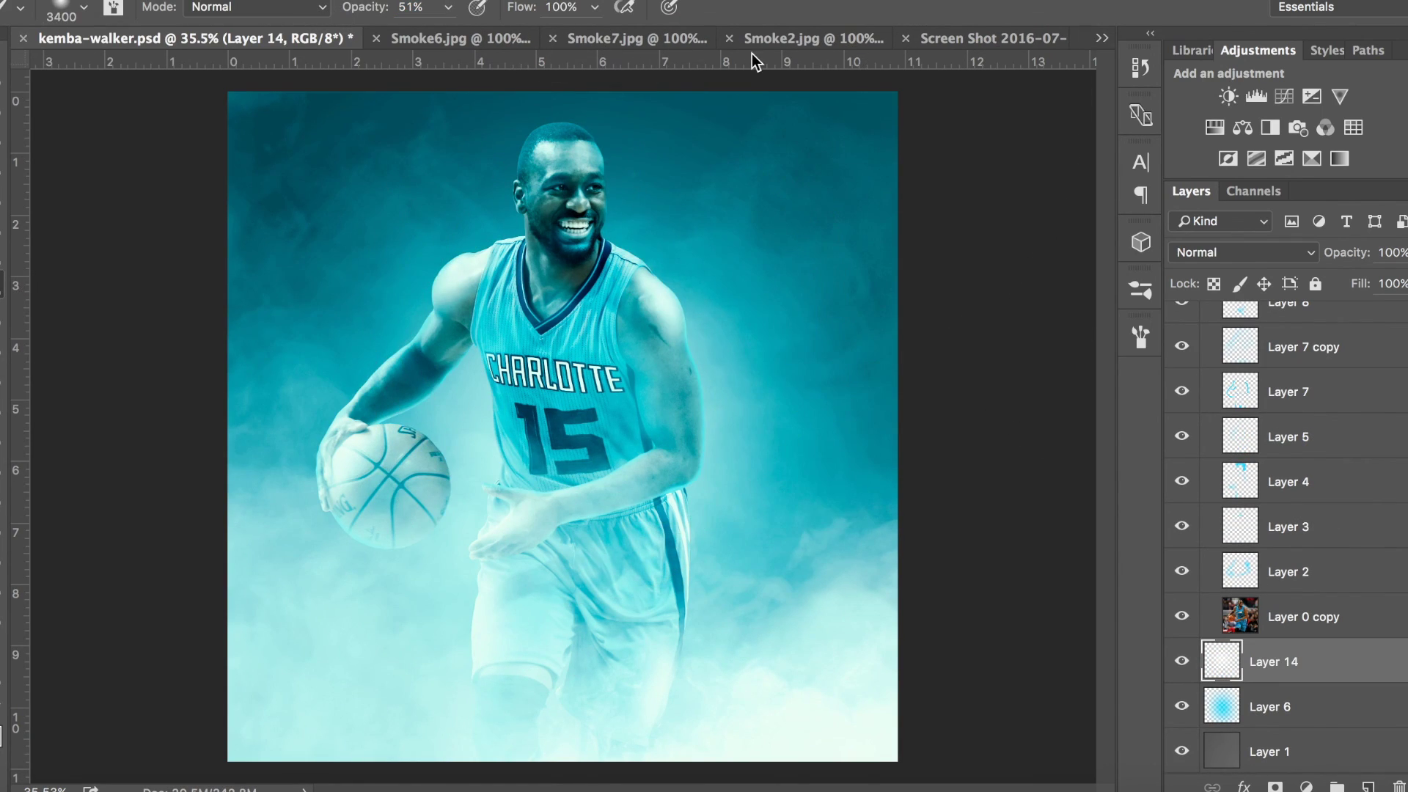
key("z")
left_click_drag(330, 443, 98, 443)
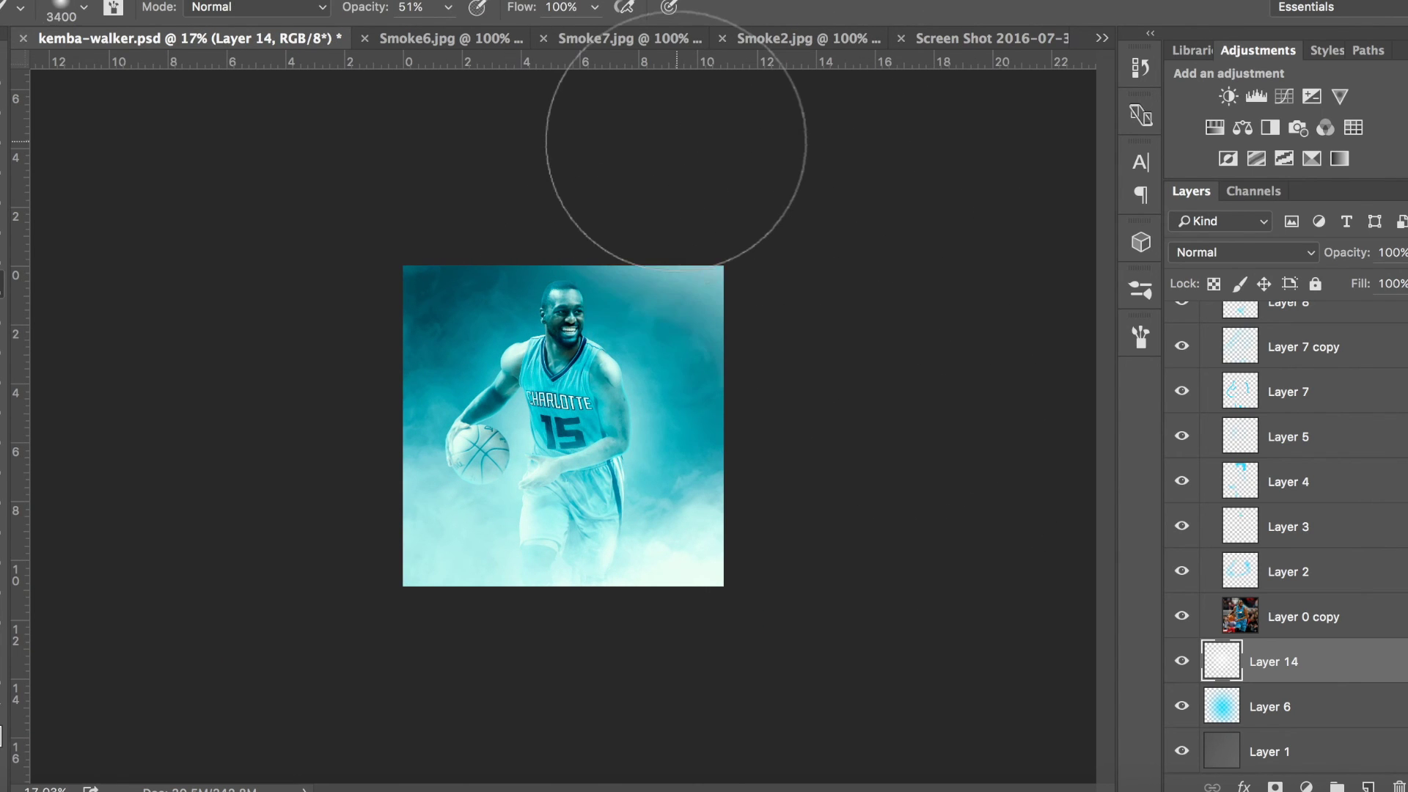
key("z")
left_click_drag(580, 537, 734, 538)
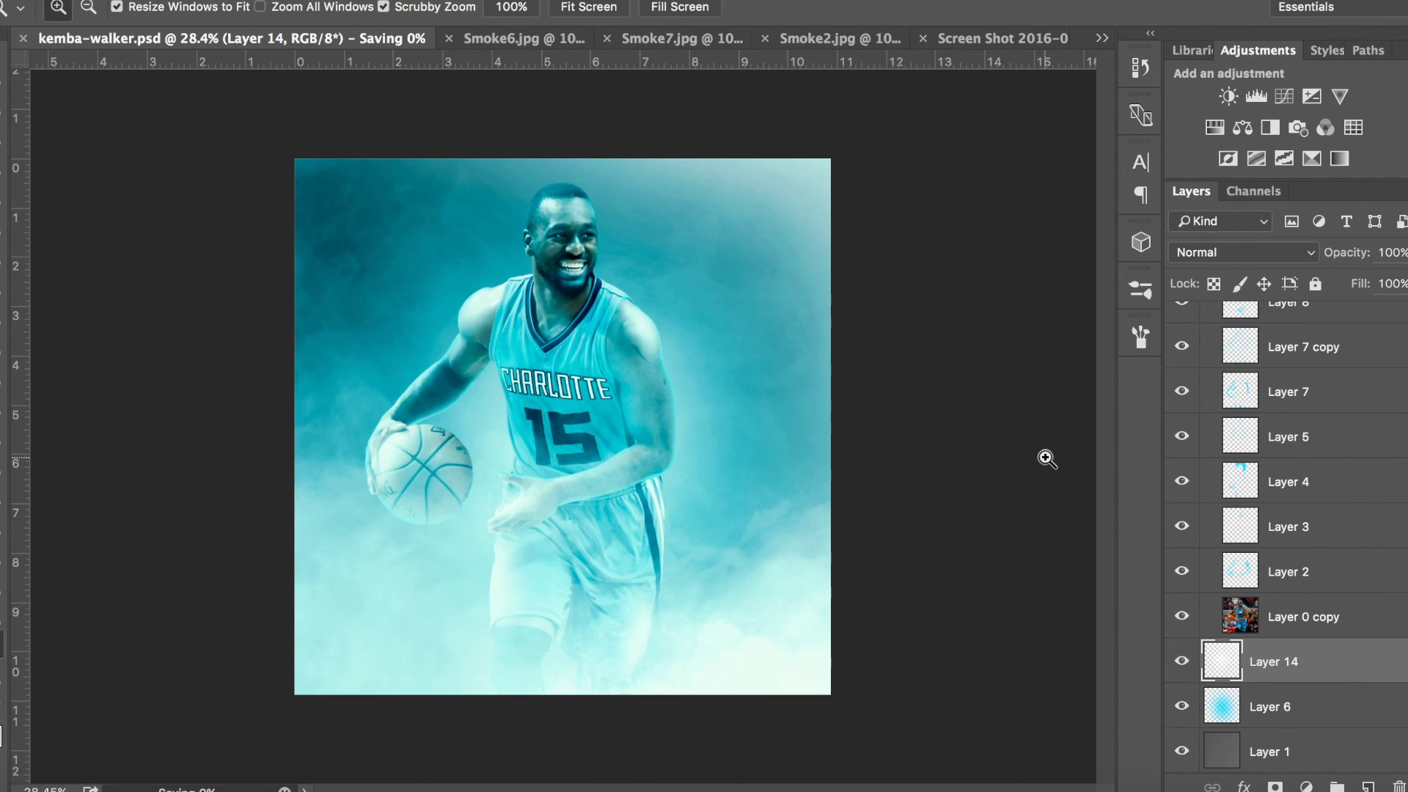